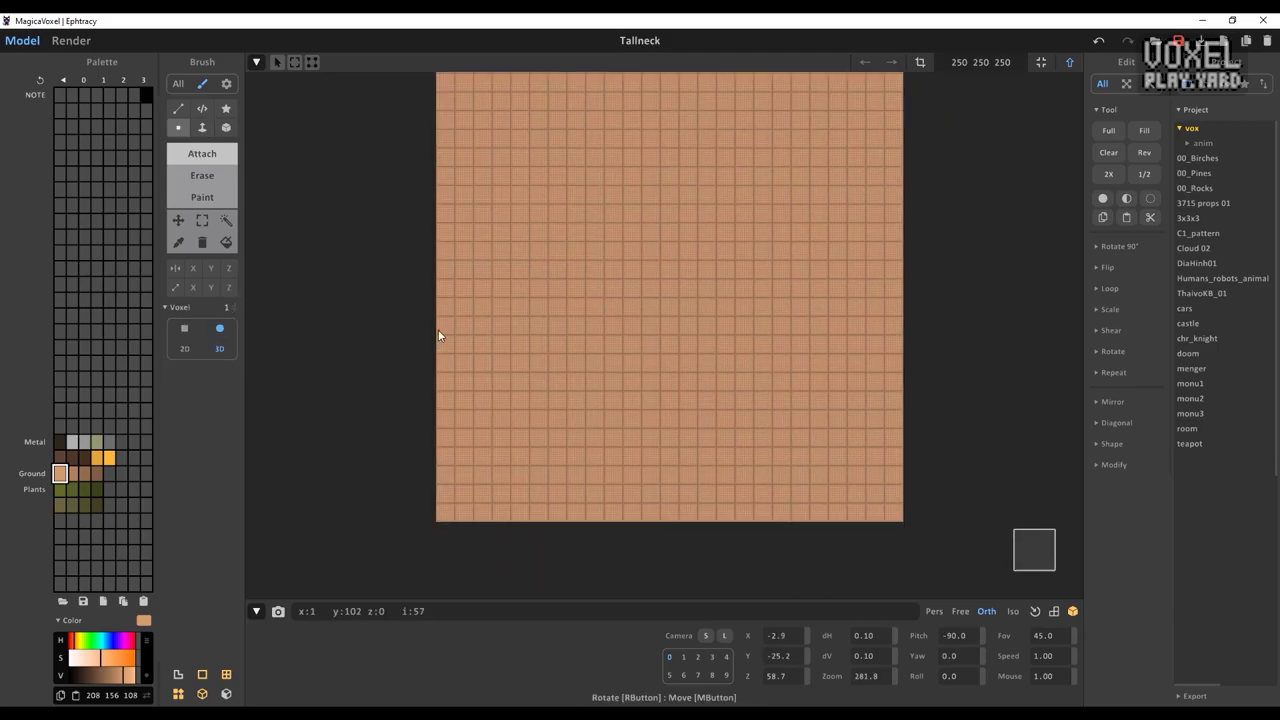
Draw the first wavy contour lines across the flat ground on both sides of the valley with the single-voxel brush
scroll(808, 366, up, 3)
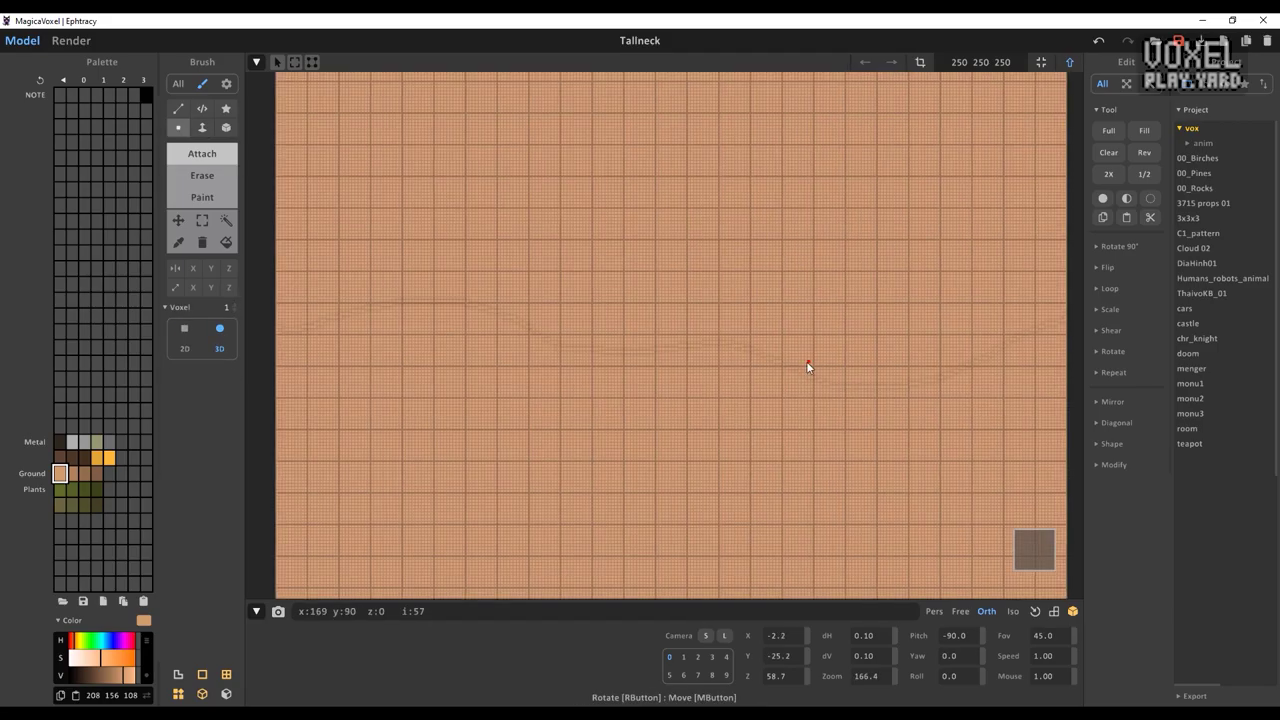
mouse_move(281, 358)
right_down()
mouse_move(404, 406)
mouse_move(600, 400)
mouse_move(979, 337)
right_up()
key(v)
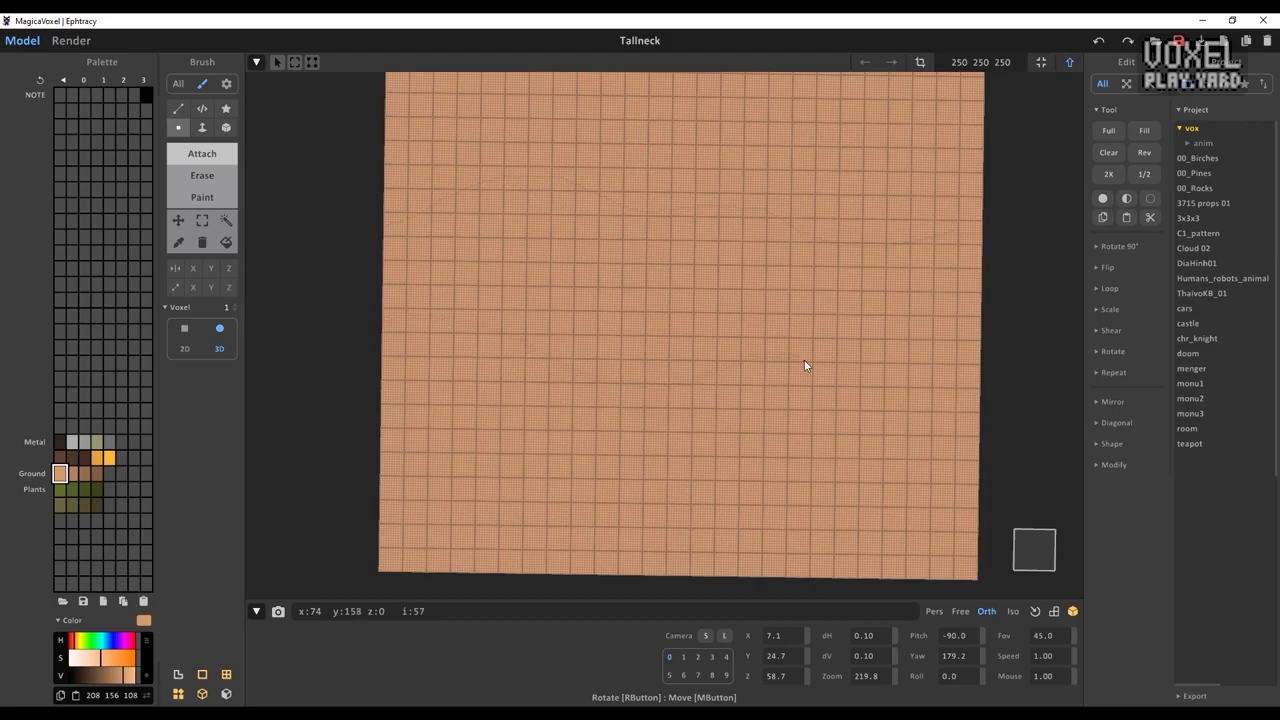
right_drag(806, 366, 806, 386)
scroll(806, 386, up, 2)
Trim the raised ground near the low-X edge with the Box brush in Erase mode
key(b)
key(e)
scroll(380, 476, up, 2)
middle_drag(380, 478, 866, 118)
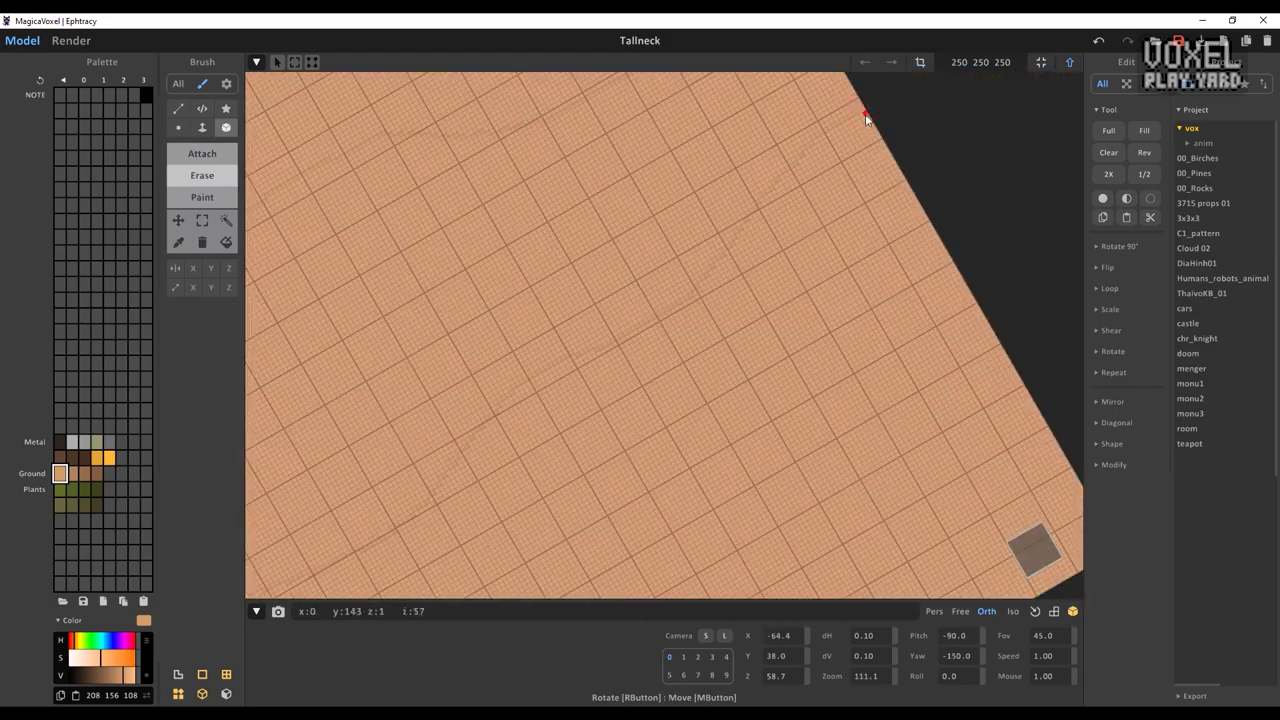
mouse_move(821, 160)
right_down()
mouse_move(754, 323)
mouse_move(600, 363)
mouse_move(734, 323)
mouse_move(700, 330)
right_up()
key(m)
right_drag(939, 399, 332, 381)
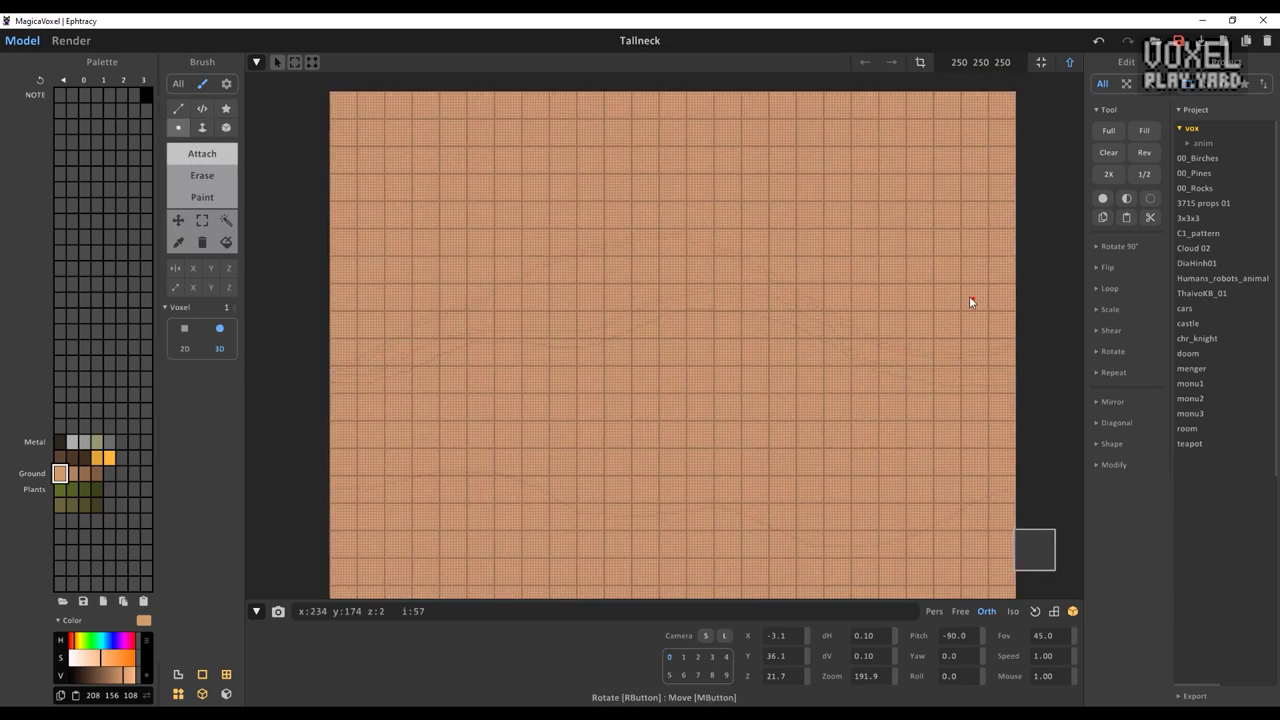
Draw the next wavy contour lines across the high-Y slope at about level 2 with the single-voxel brush
scroll(513, 213, up, 5)
mouse_move(730, 215)
middle_down()
mouse_move(609, 303)
mouse_move(623, 369)
mouse_move(403, 397)
mouse_move(600, 450)
mouse_move(467, 385)
middle_up()
scroll(467, 385, up, 2)
key(v)
key(v)
scroll(661, 470, down, 3)
mouse_move(600, 374)
middle_down()
mouse_move(554, 314)
mouse_move(403, 396)
mouse_move(387, 243)
middle_up()
Raise the outlined terraces on the high-Y slope to about level 4 with the Face tool
key(f)
scroll(486, 314, down, 1)
mouse_move(905, 413)
middle_down()
mouse_move(486, 314)
mouse_move(711, 323)
middle_up()
scroll(711, 323, down, 2)
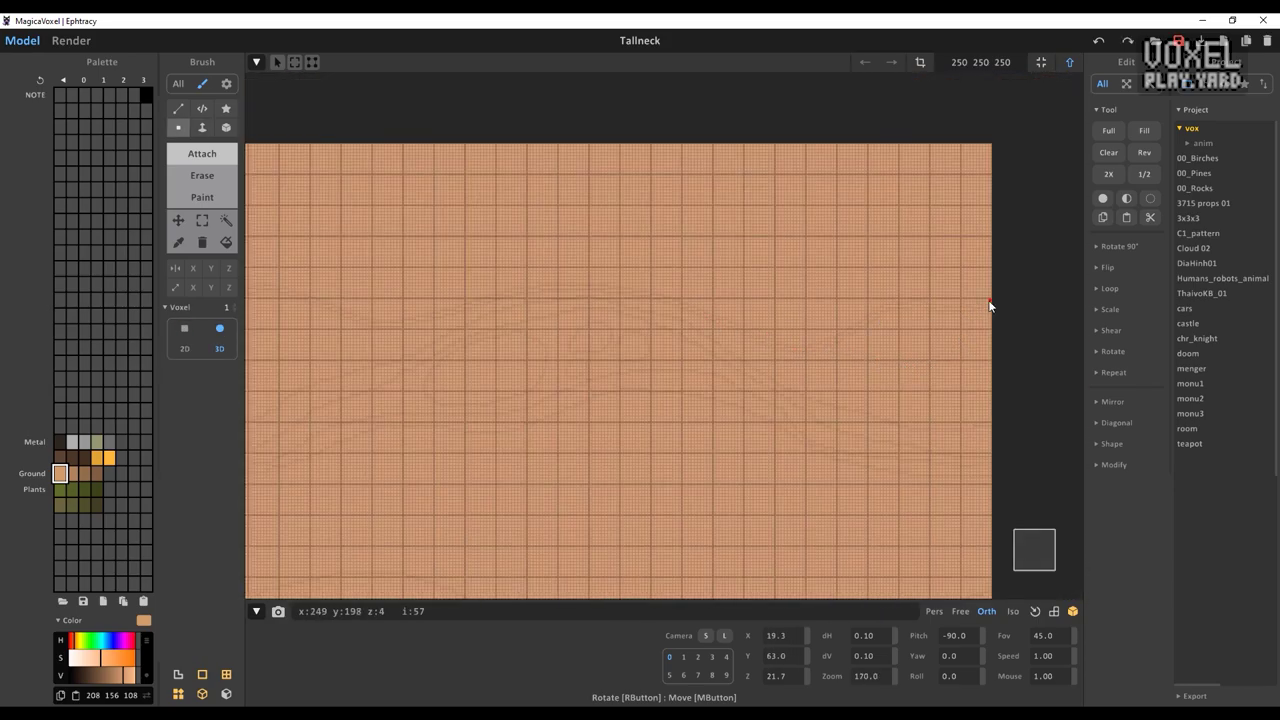
middle_drag(990, 306, 1037, 358)
key(f)
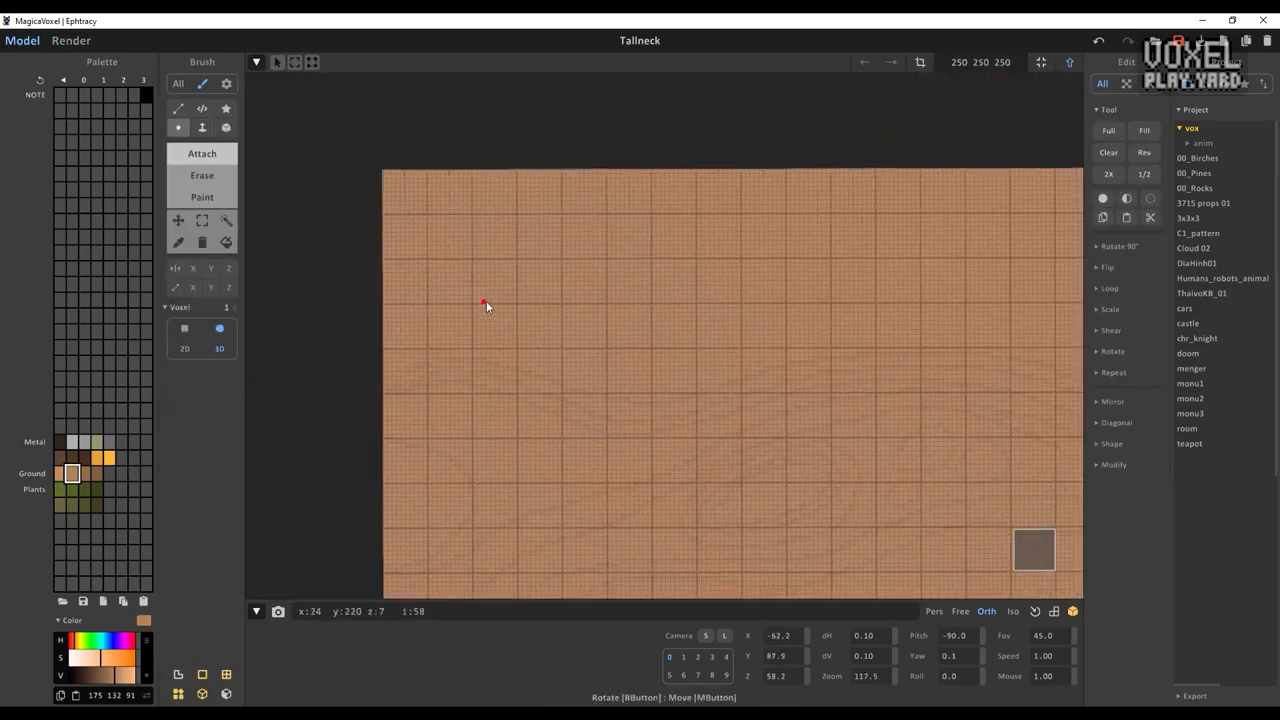
Draw winding contours across the high-Y slope at about level 7 in the darker ground colour (175, 132, 91)
scroll(486, 305, up, 4)
middle_drag(843, 277, 422, 330)
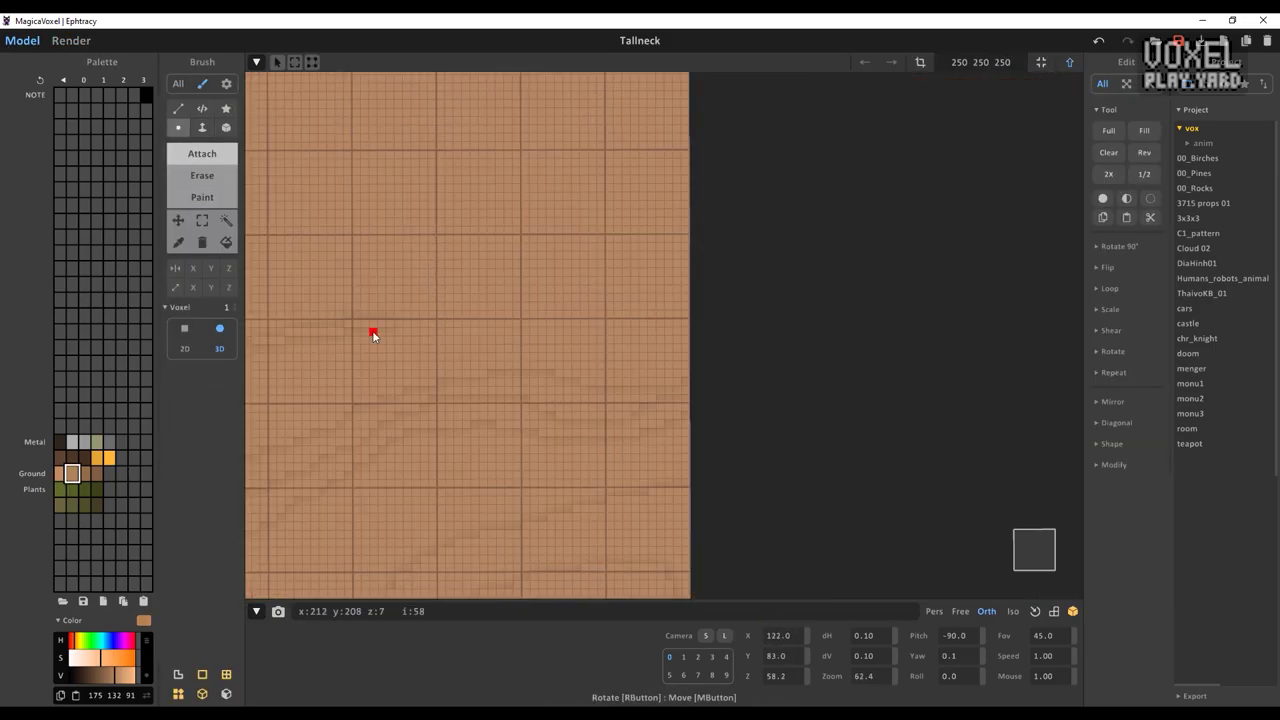
mouse_move(396, 288)
right_down()
mouse_move(754, 220)
mouse_move(734, 349)
mouse_move(426, 396)
right_up()
key(v)
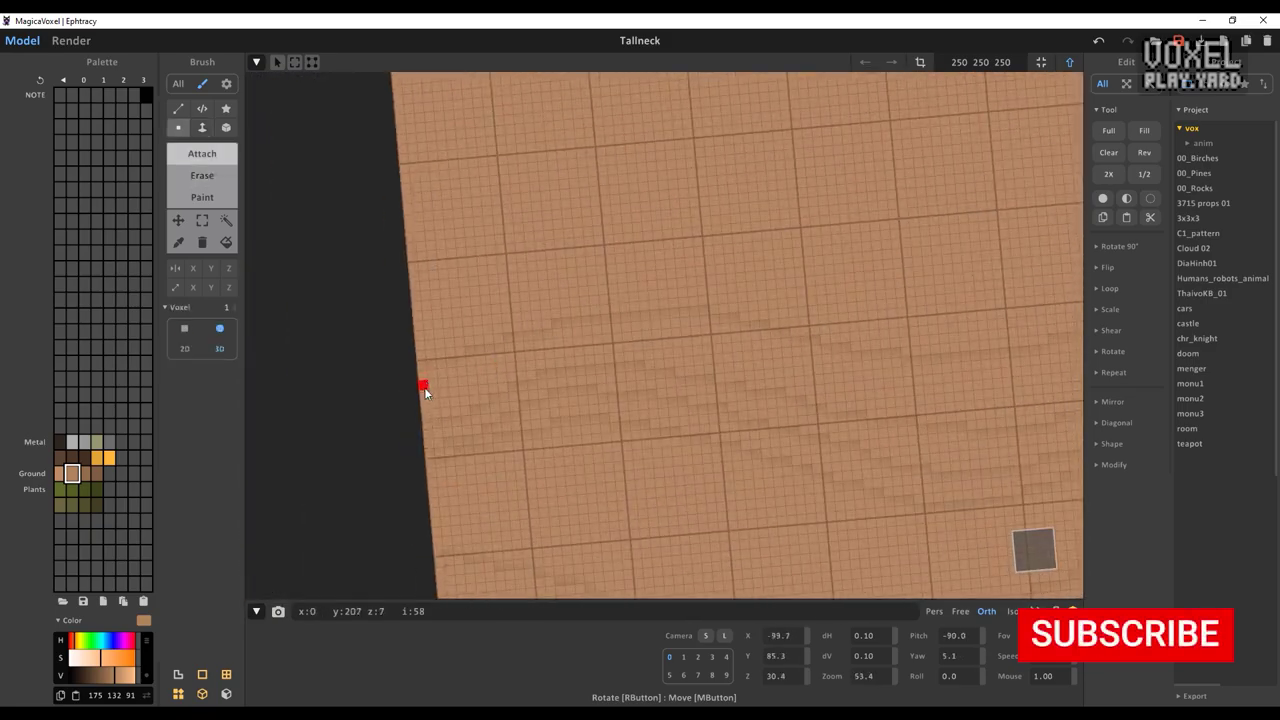
scroll(931, 200, down, 5)
right_drag(502, 305, 686, 383)
scroll(432, 340, up, 3)
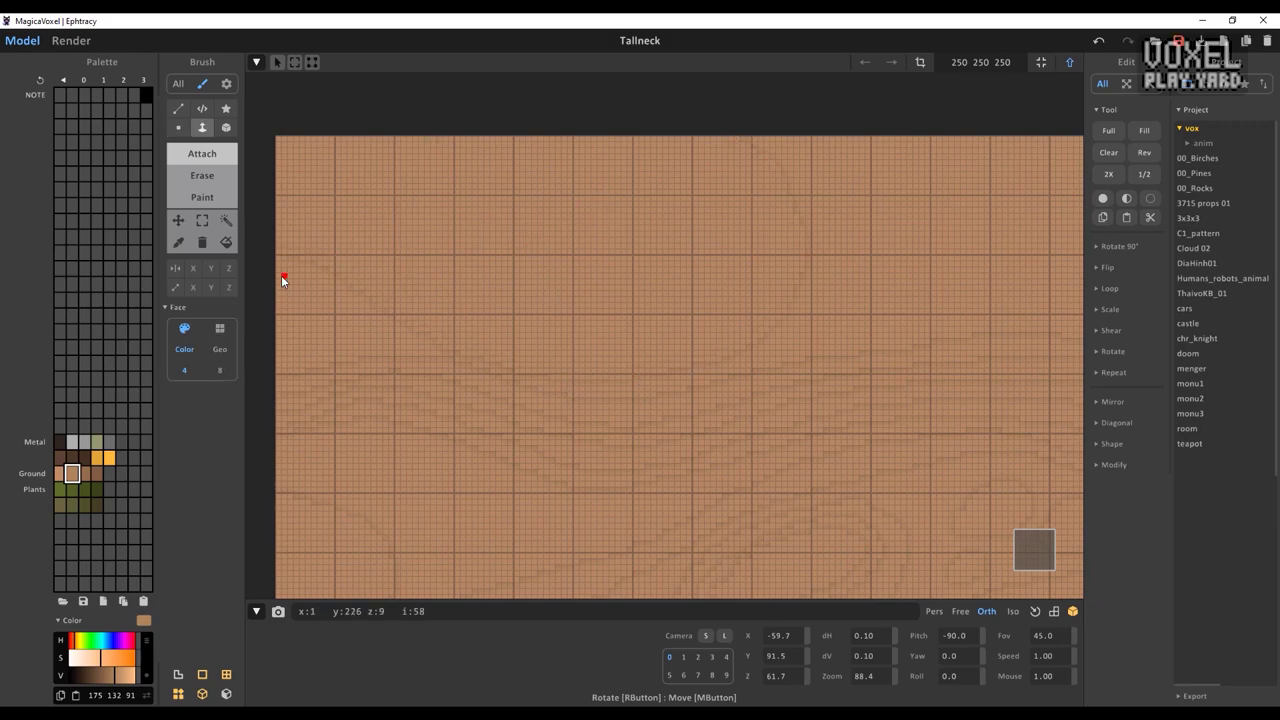
Build stepped hills near the high-Y edge up to about level 19 using small nested contours
middle_drag(283, 281, 490, 327)
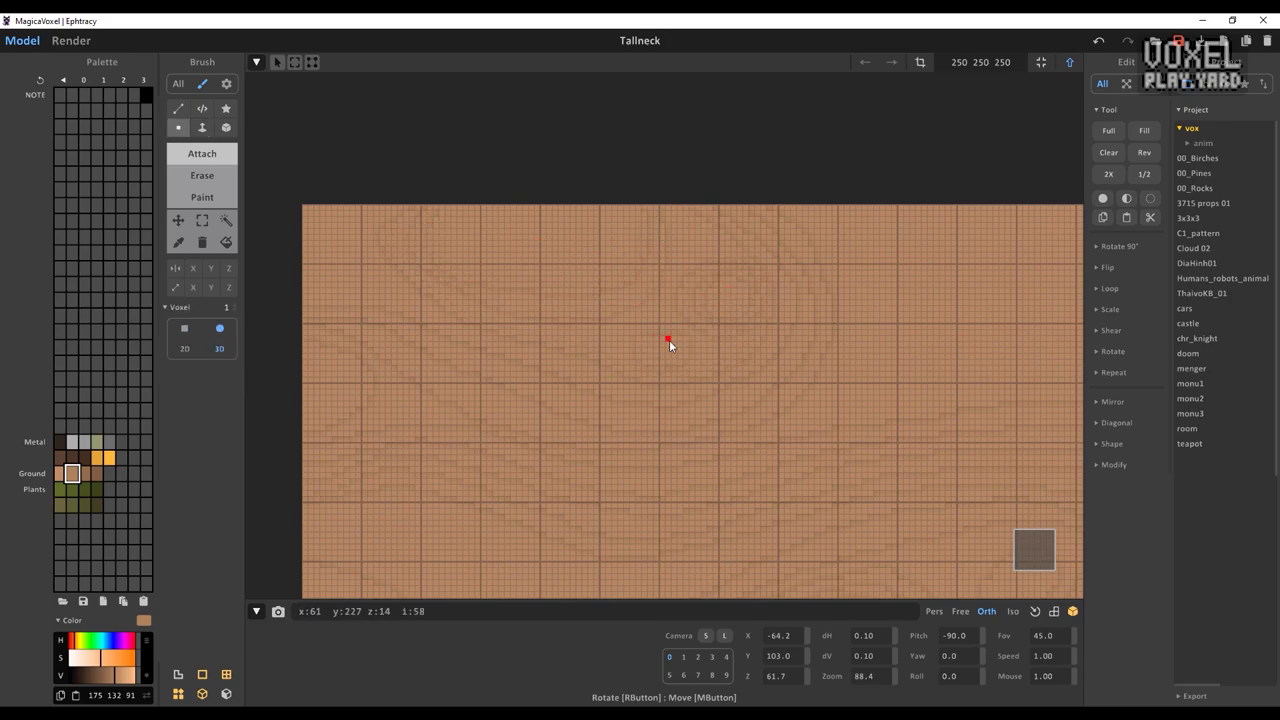
key(v)
mouse_move(663, 336)
right_down()
mouse_move(608, 429)
mouse_move(734, 423)
mouse_move(517, 190)
right_up()
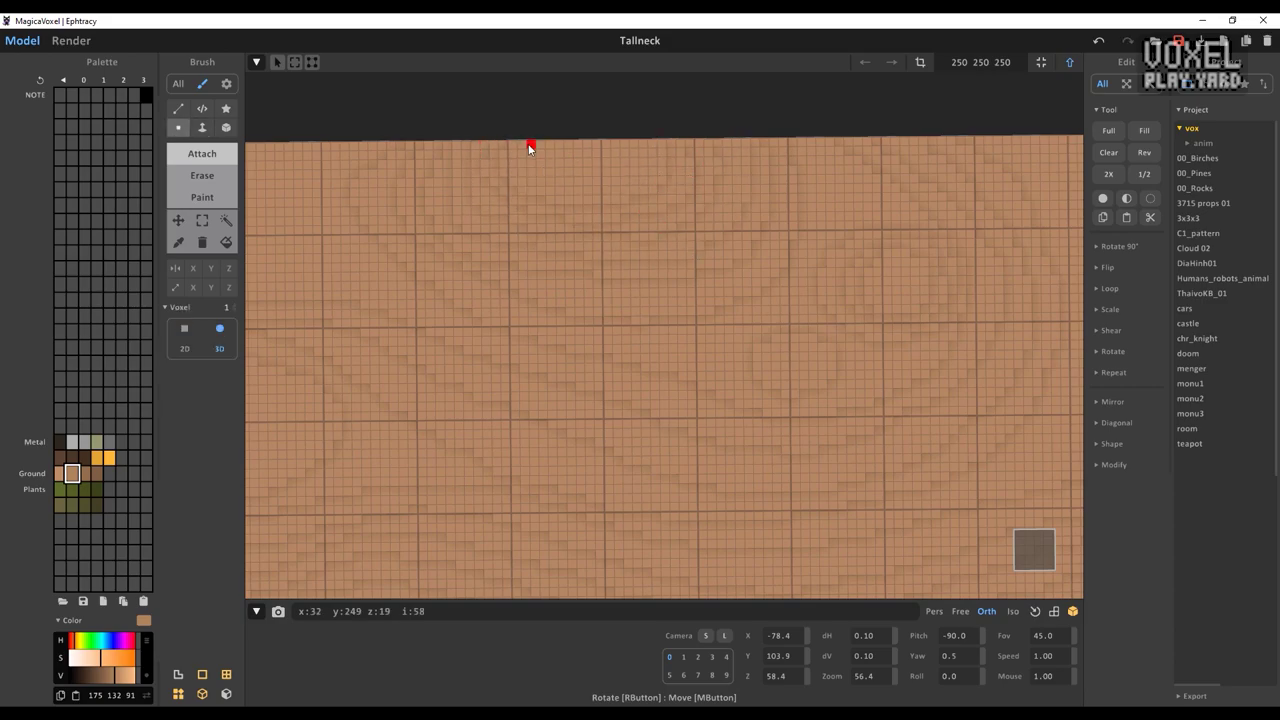
right_drag(591, 155, 494, 329)
middle_drag(494, 329, 555, 350)
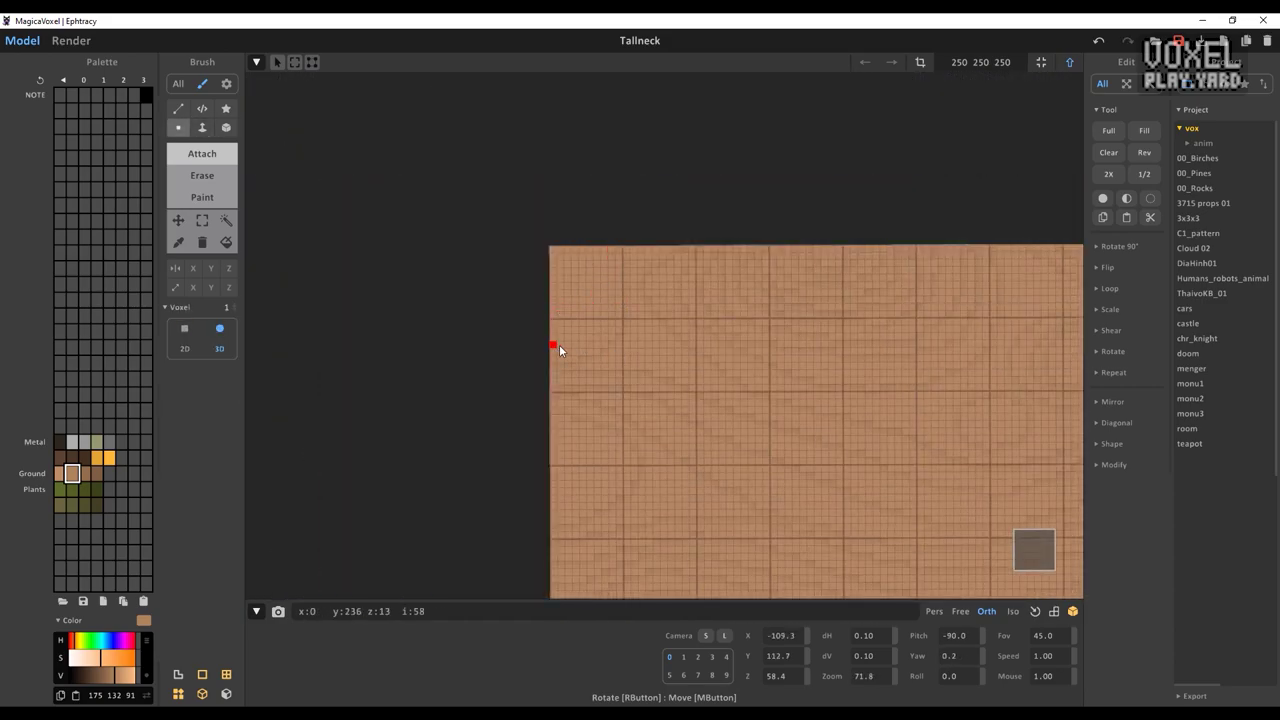
Raise the outlined ground in the low-X, high-Y corner with the Face tool and extend the contours along that edge
key(f)
mouse_move(606, 491)
right_down()
mouse_move(606, 251)
mouse_move(666, 437)
mouse_move(657, 390)
mouse_move(820, 354)
mouse_move(749, 346)
mouse_move(752, 372)
right_up()
key(v)
mouse_move(752, 372)
middle_down()
mouse_move(811, 369)
mouse_move(897, 324)
middle_up()
scroll(897, 324, up, 3)
key(f)
right_drag(894, 363, 506, 380)
scroll(920, 361, up, 3)
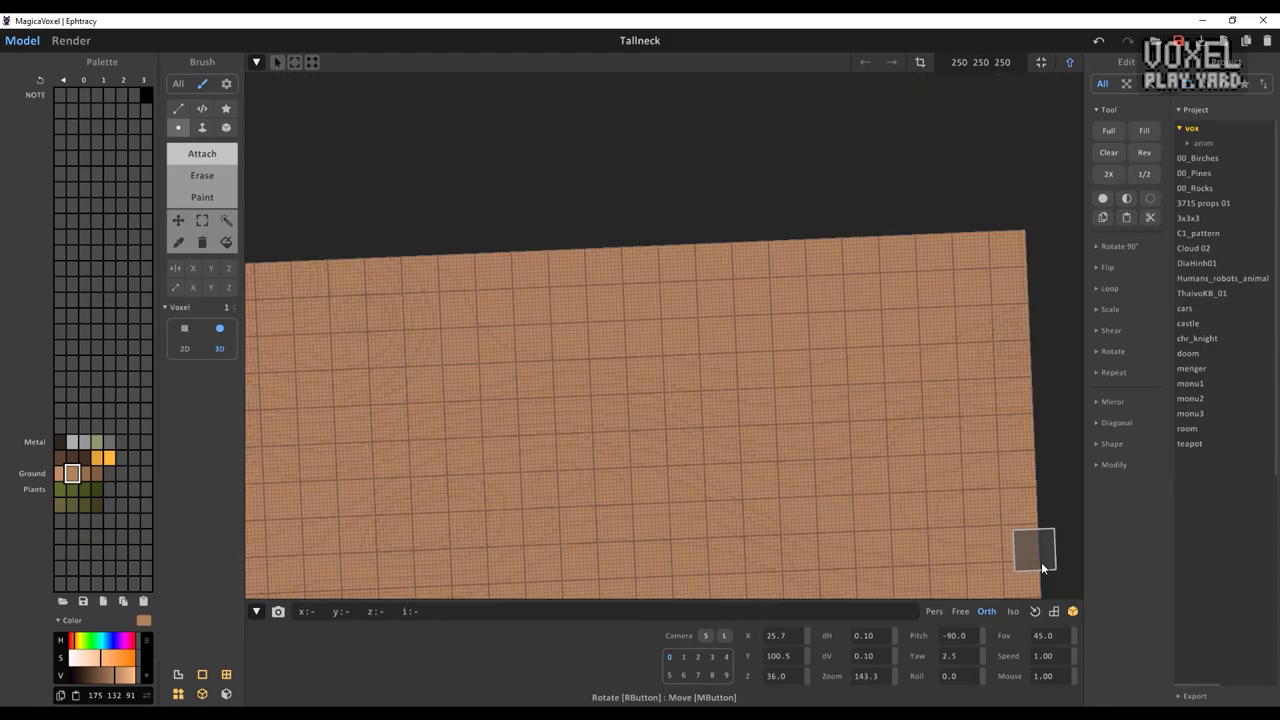
Shape the terraces along the high-Y edge between about levels 11 and 13 with voxel contours and the Face tool
right_drag(920, 361, 820, 363)
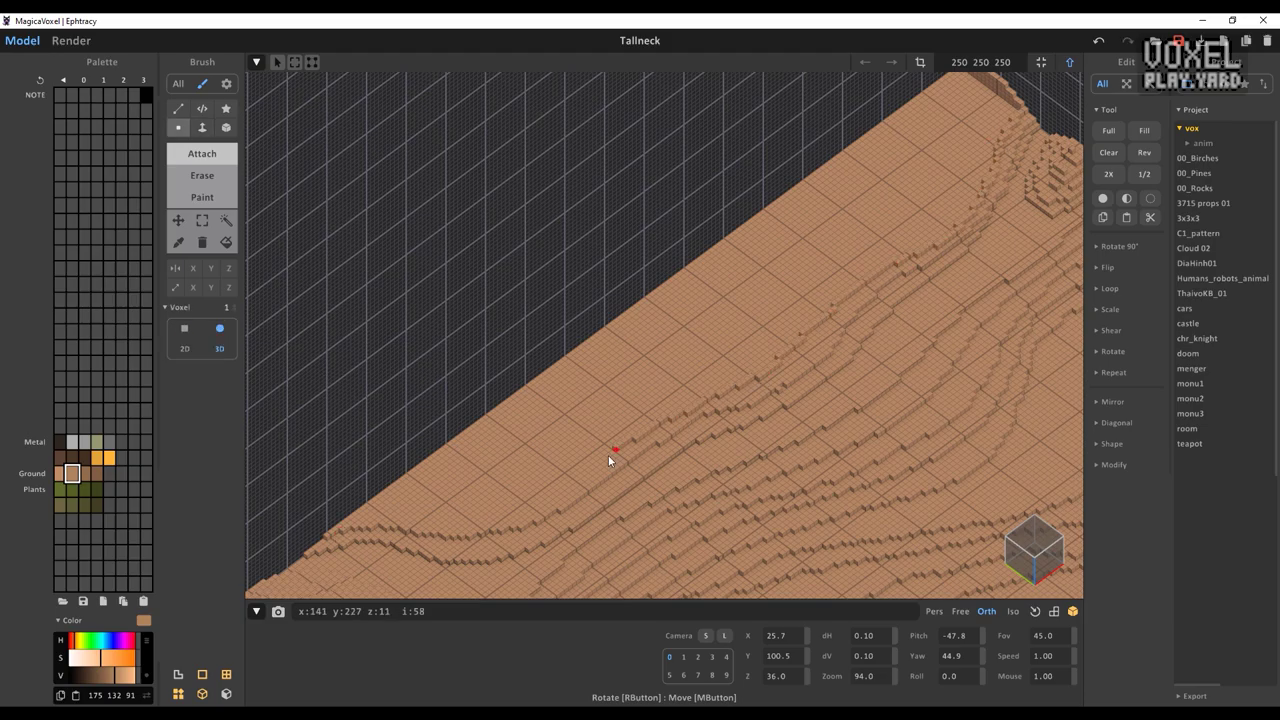
middle_drag(683, 419, 653, 469)
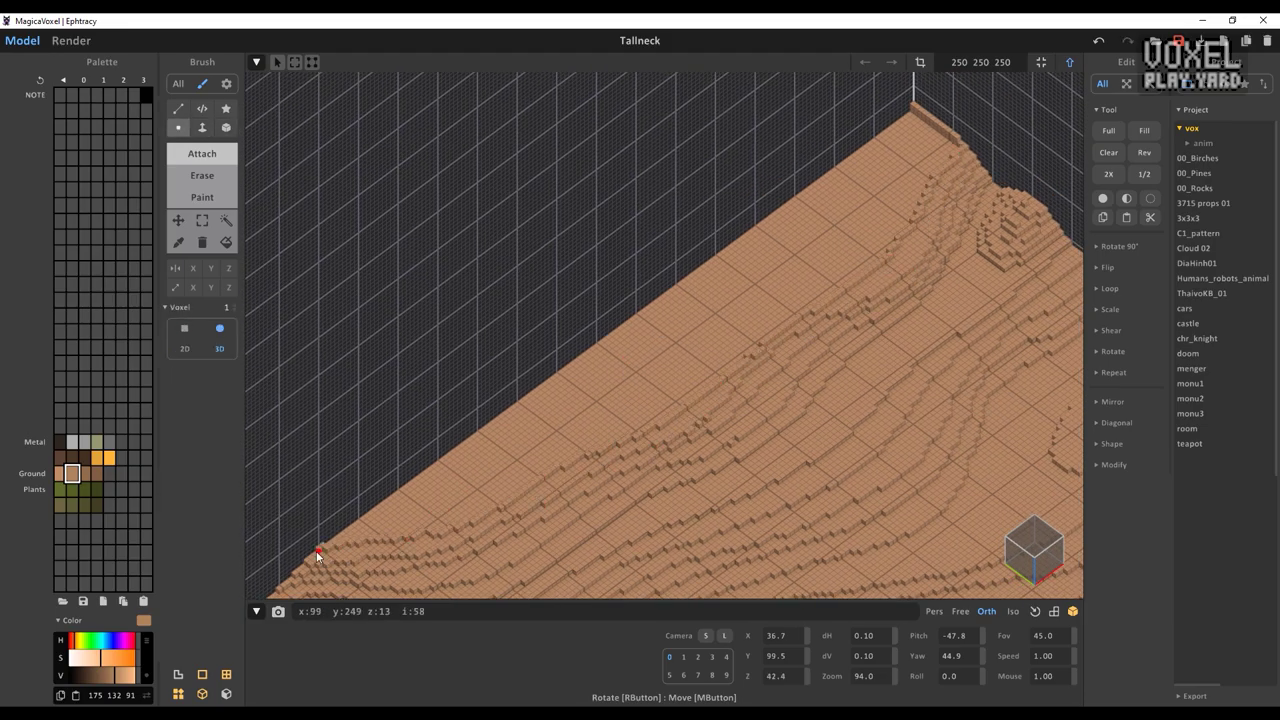
scroll(771, 274, down, 4)
key(f)
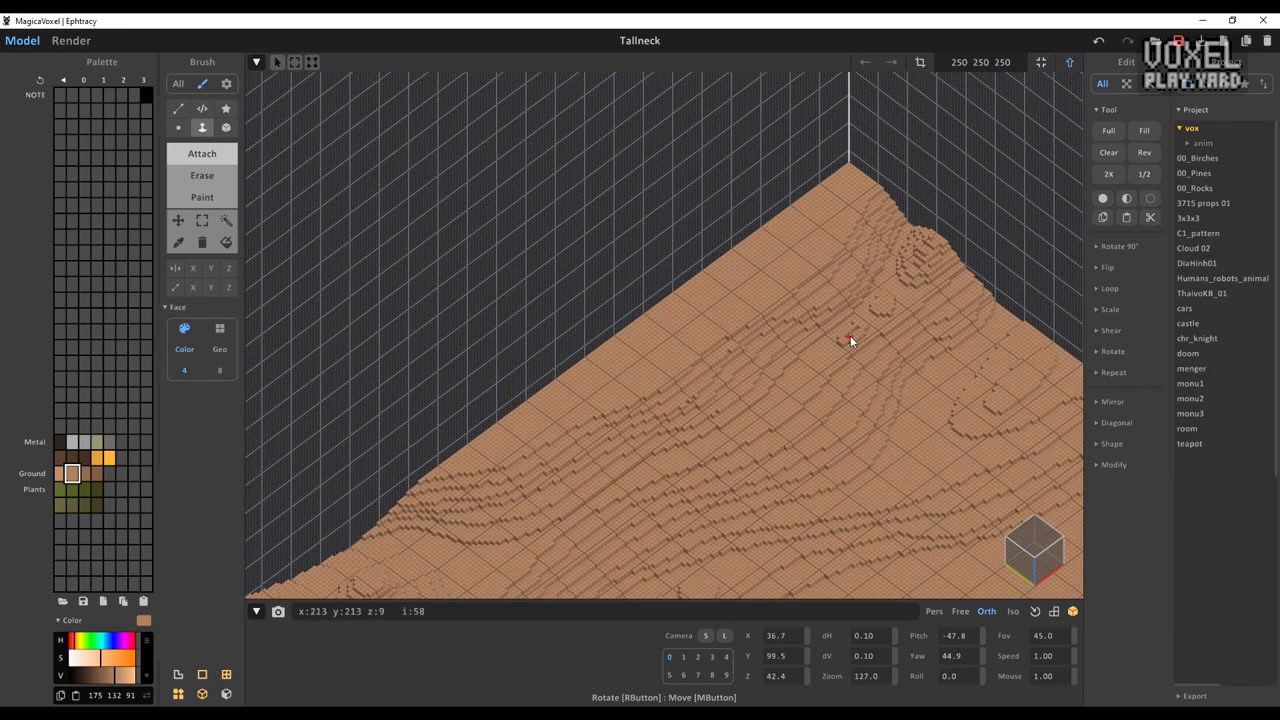
key(v)
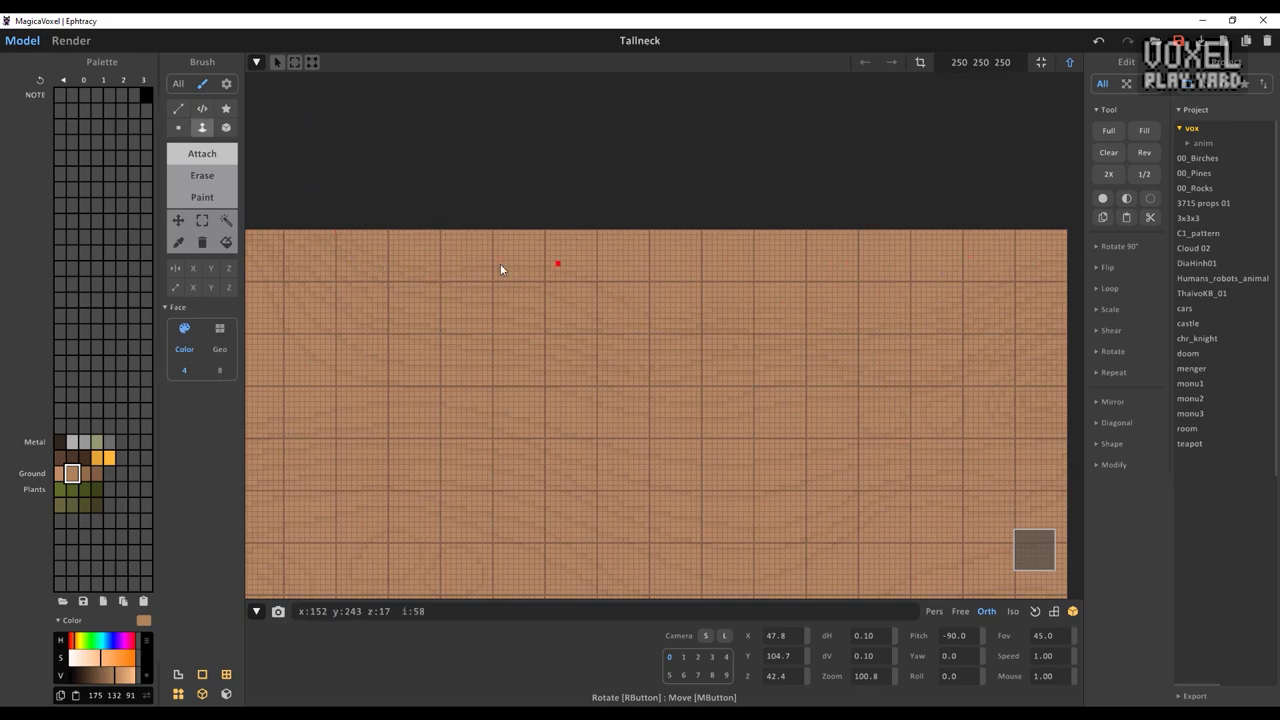
Continue the contours along the high-Y edge at about level 17 with the single-voxel brush
key(v)
scroll(988, 403, up, 4)
mouse_move(988, 403)
right_down()
mouse_move(514, 431)
mouse_move(600, 303)
mouse_move(930, 447)
right_up()
middle_drag(930, 447, 757, 389)
middle_drag(417, 492, 706, 360)
Draw wavy terrace contours across the opposite, low-Y slope at about level 5
right_drag(706, 360, 983, 437)
scroll(957, 397, down, 2)
middle_drag(336, 356, 313, 343)
scroll(313, 343, up, 3)
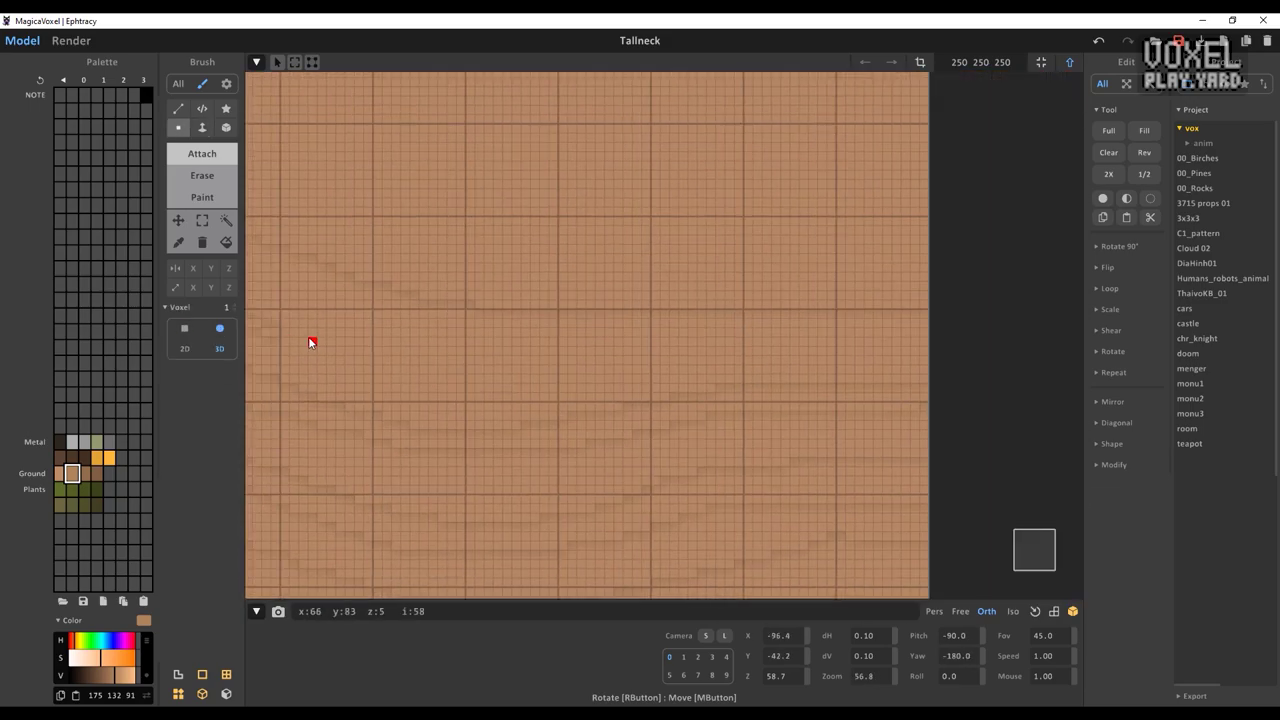
right_drag(876, 330, 723, 417)
scroll(625, 425, up, 3)
right_drag(625, 425, 697, 328)
scroll(697, 328, up, 5)
Build a small stepped hill at the high-X edge of the low-Y slope up to about level 12
key(v)
scroll(565, 355, down, 5)
mouse_move(565, 355)
right_down()
mouse_move(763, 374)
mouse_move(591, 394)
right_up()
scroll(811, 357, up, 3)
key(f)
mouse_move(751, 408)
right_down()
mouse_move(617, 384)
mouse_move(424, 312)
right_up()
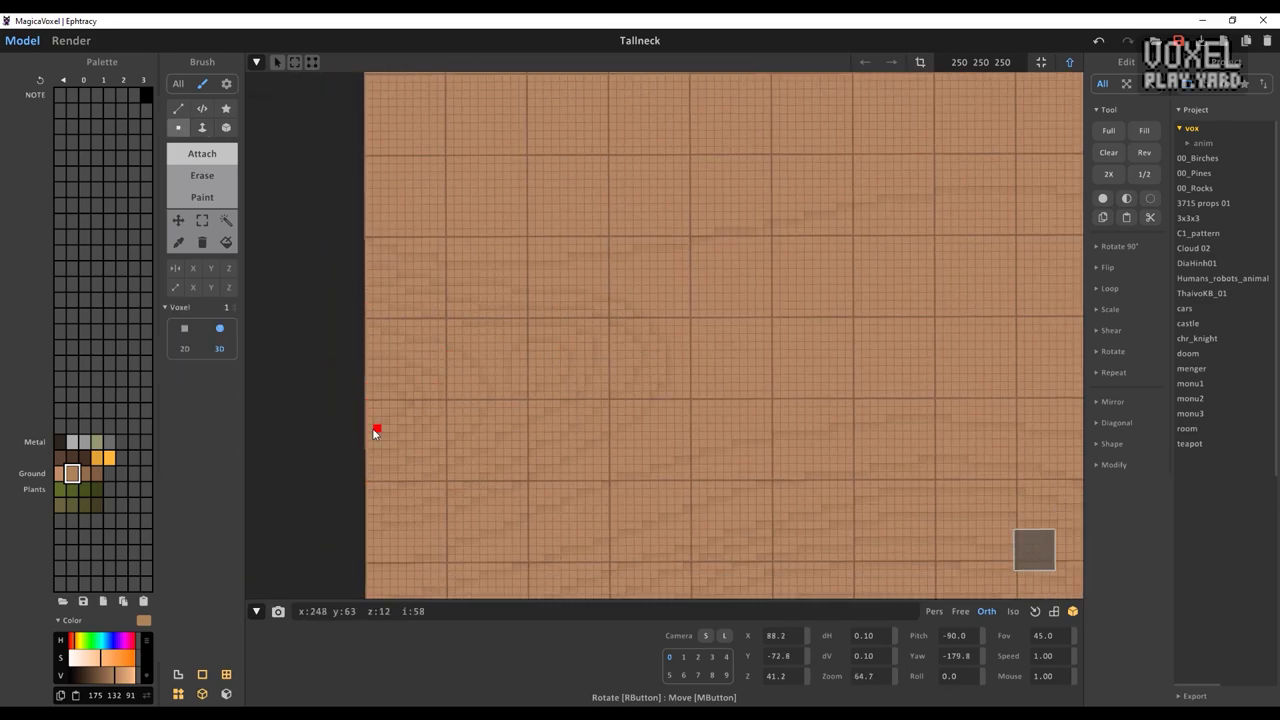
Shape a long oval mound in the middle of the low-Y slope with nested contours and the Face tool
key(f)
scroll(374, 432, down, 3)
middle_drag(694, 366, 522, 362)
scroll(784, 471, up, 2)
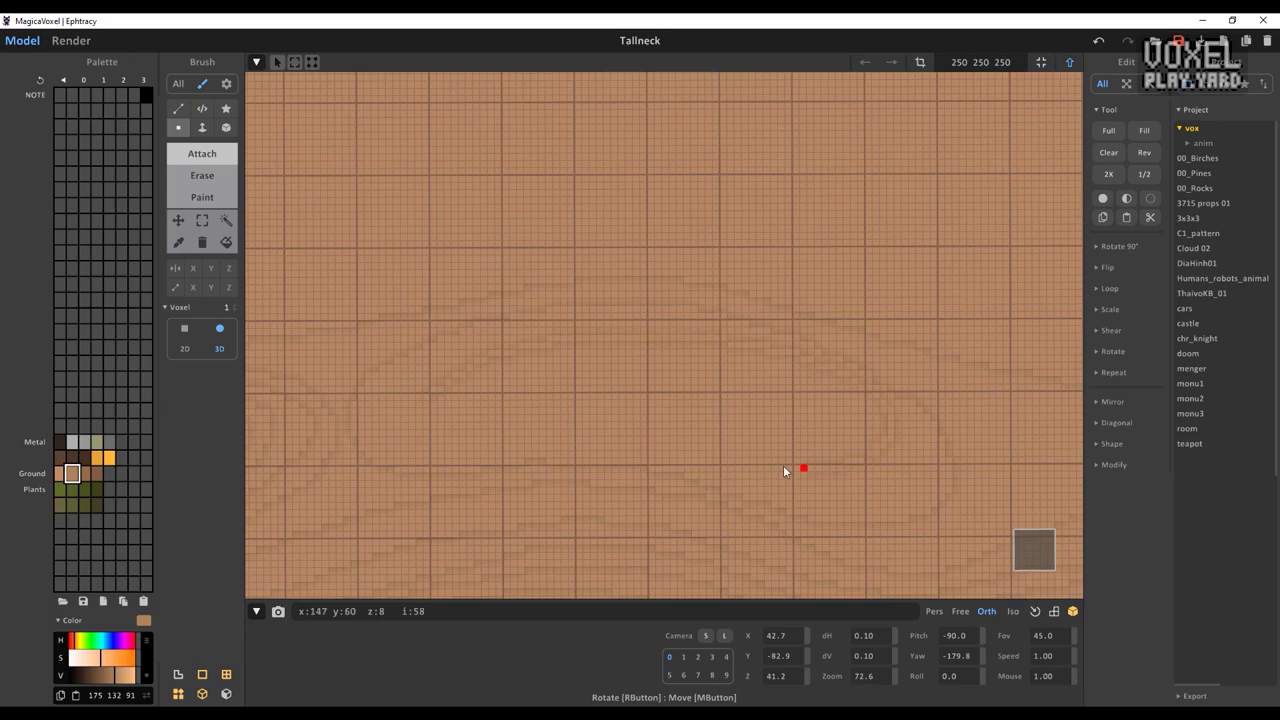
key(f)
right_drag(806, 410, 753, 426)
scroll(753, 426, down, 2)
Draw a wavy contour along the low-Y side at about level 8 and raise the outlined ground with the Face tool
right_drag(391, 331, 600, 497)
middle_drag(600, 497, 1038, 558)
key(v)
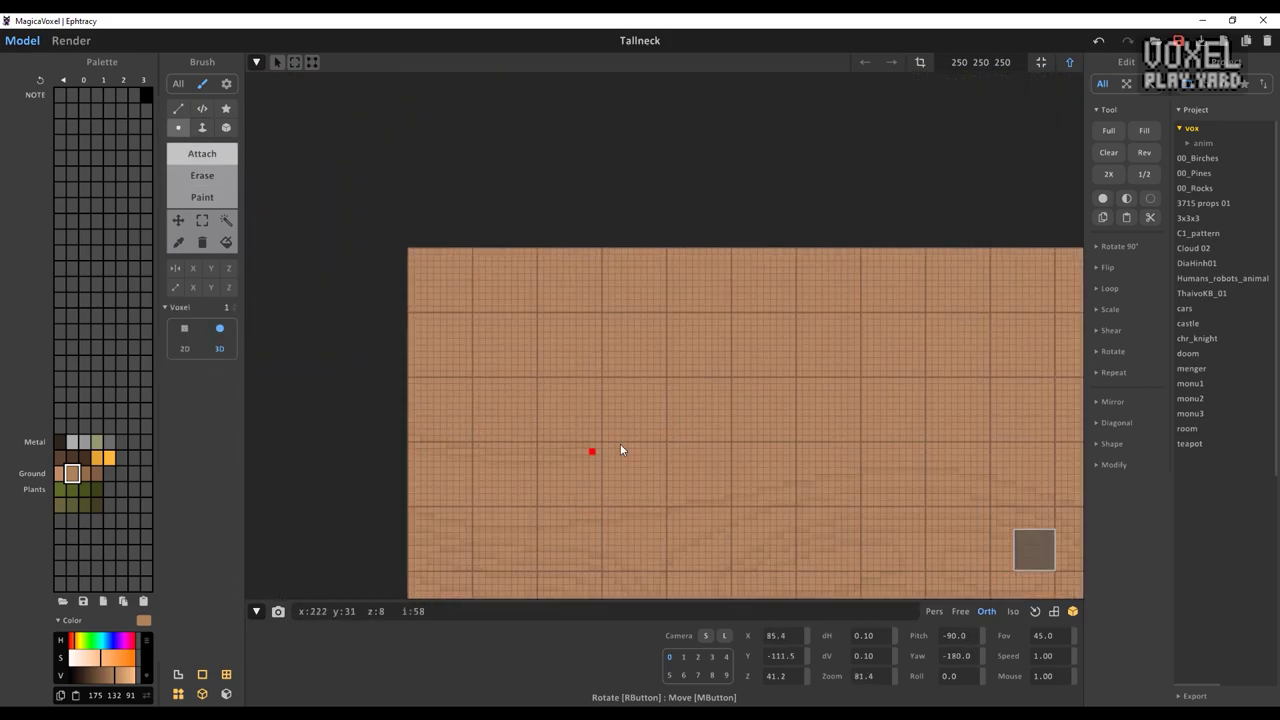
scroll(1006, 434, up, 2)
middle_drag(1006, 434, 786, 380)
scroll(536, 451, up, 2)
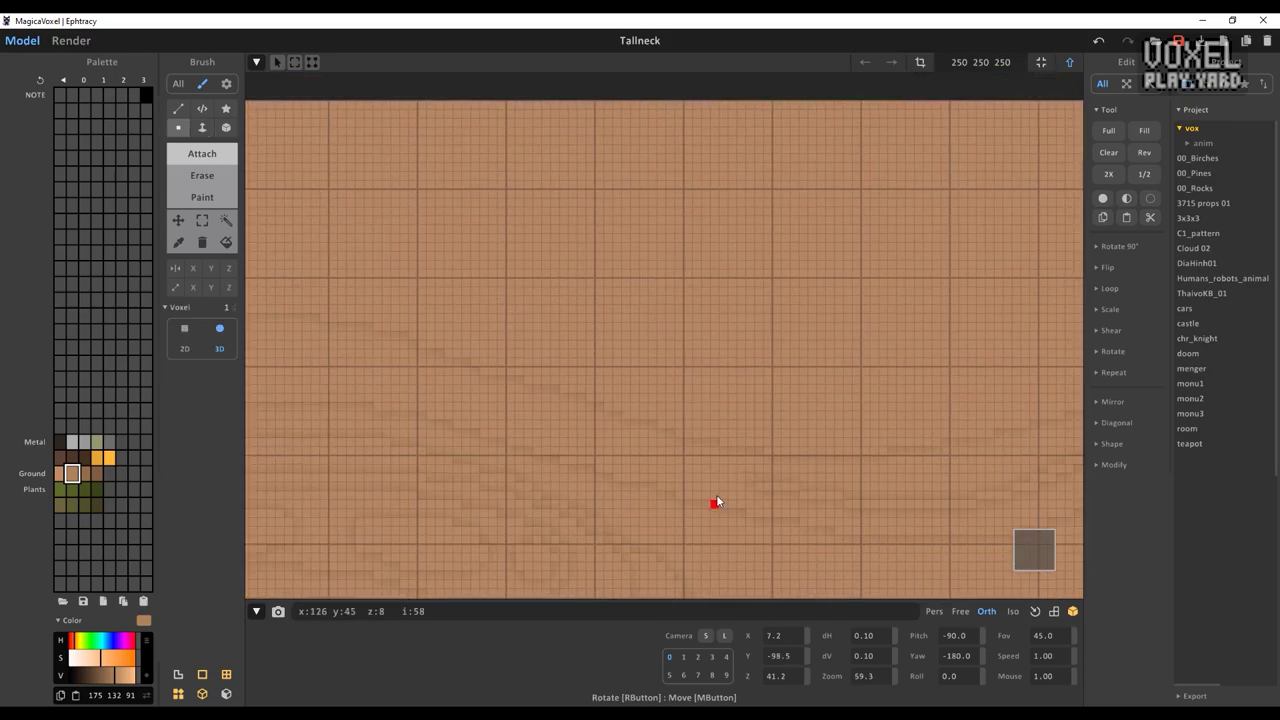
middle_drag(320, 486, 534, 449)
key(f)
right_drag(534, 449, 974, 370)
scroll(974, 370, down, 4)
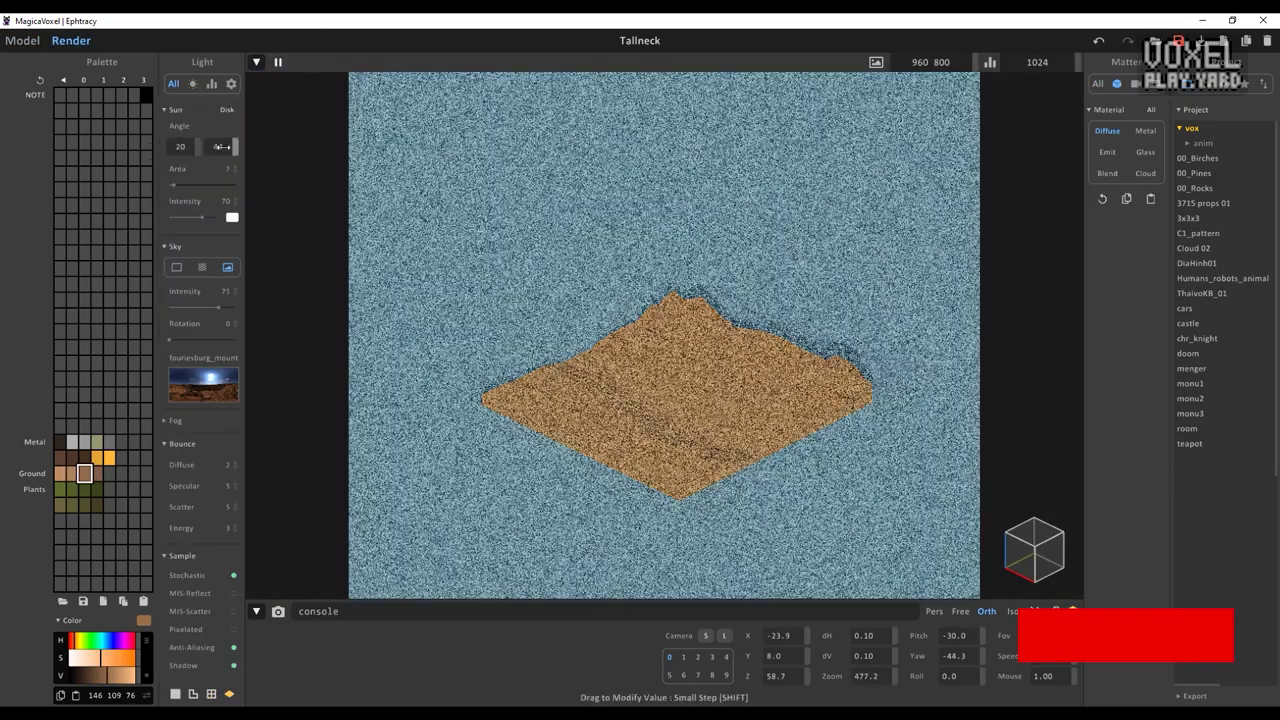
Adjust the sun's second angle and rotate the sky image for the terrain render
drag(221, 146, 474, 188)
mouse_move(172, 340)
mouse_down()
mouse_move(209, 343)
mouse_move(196, 343)
mouse_up()
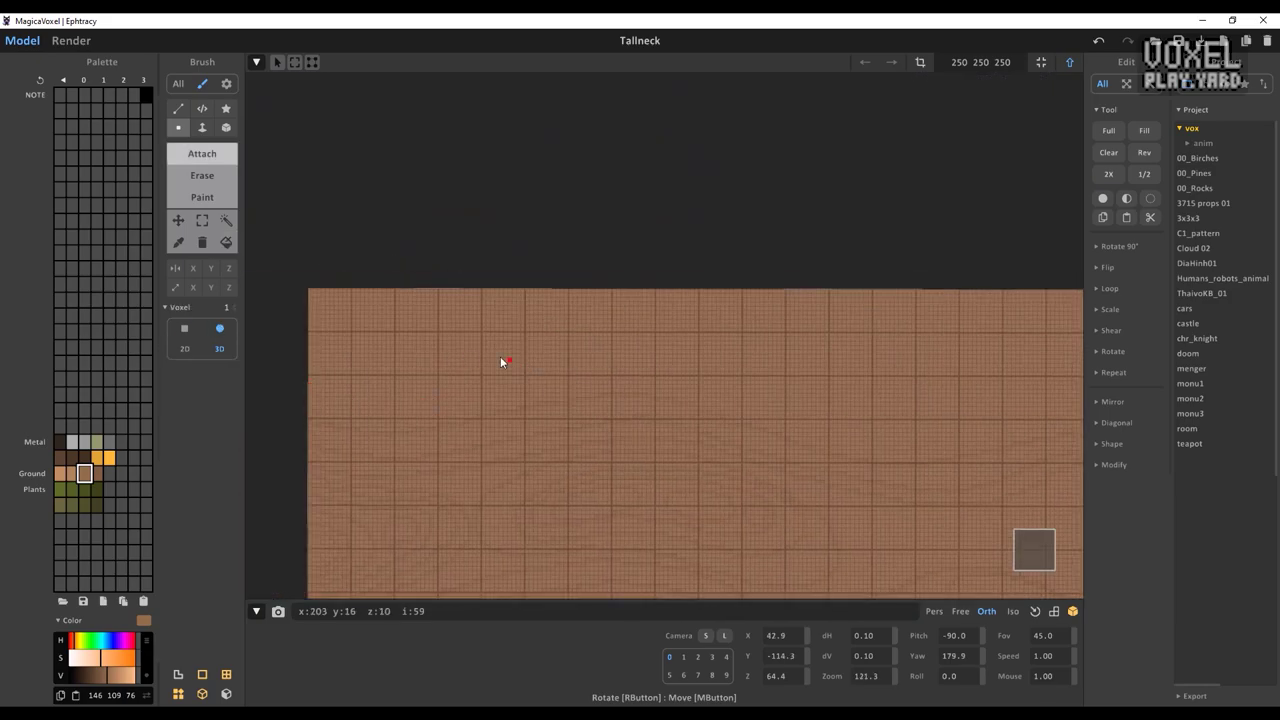
Draw terrace contours near the low-Y edge from about level 10 to 13 in the brown ground colour (146, 109, 76)
scroll(921, 323, up, 4)
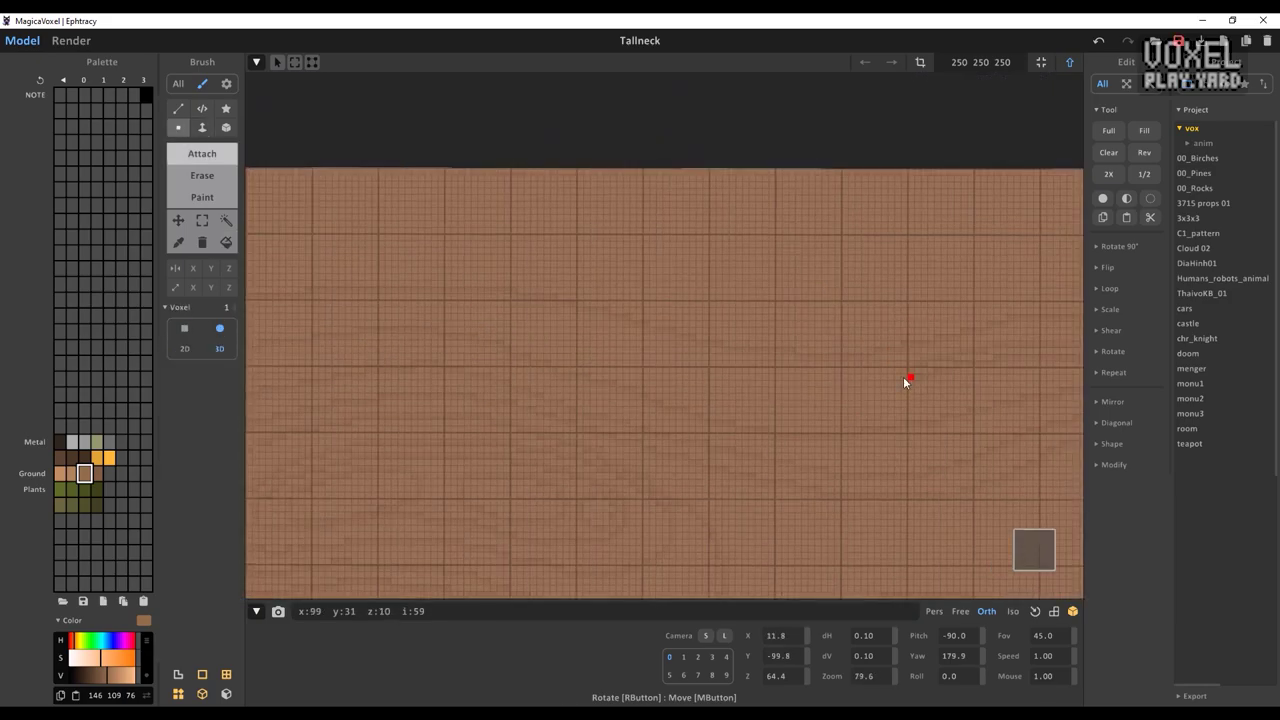
scroll(686, 377, down, 2)
key(f)
mouse_move(763, 366)
middle_down()
mouse_move(452, 362)
mouse_move(320, 396)
middle_up()
key(v)
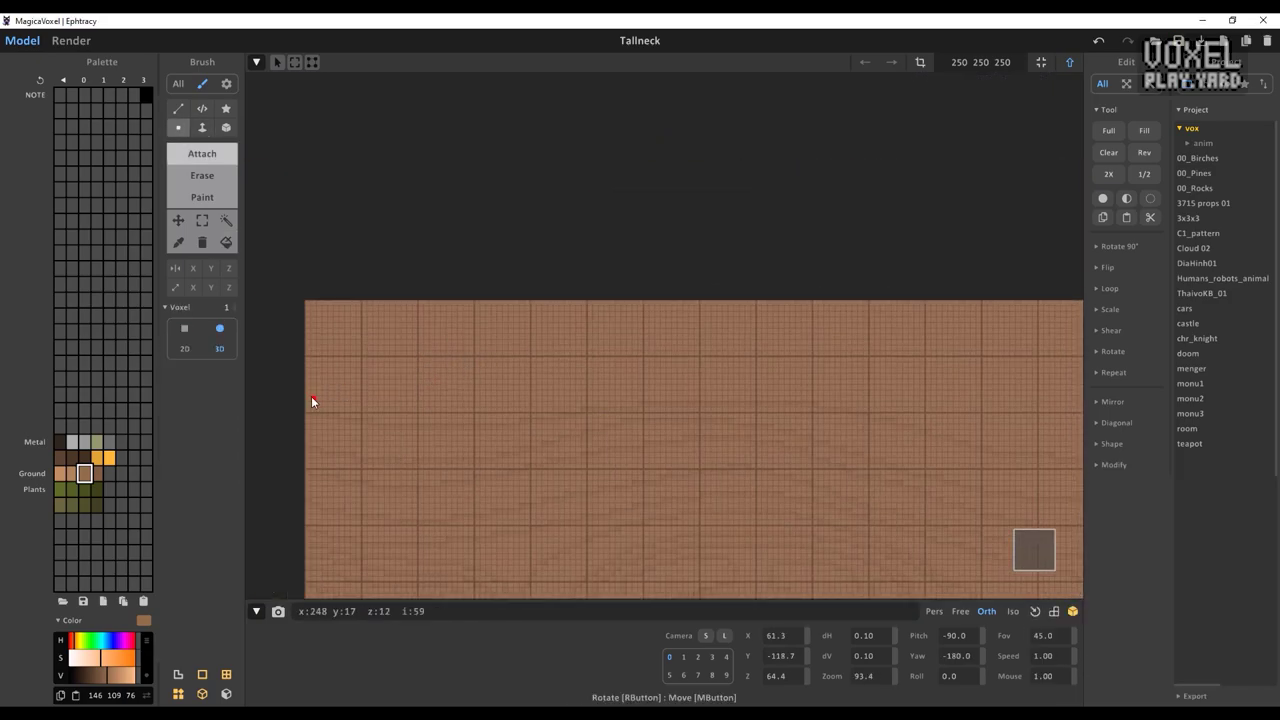
scroll(975, 405, up, 1)
scroll(600, 400, down, 4)
scroll(389, 426, up, 6)
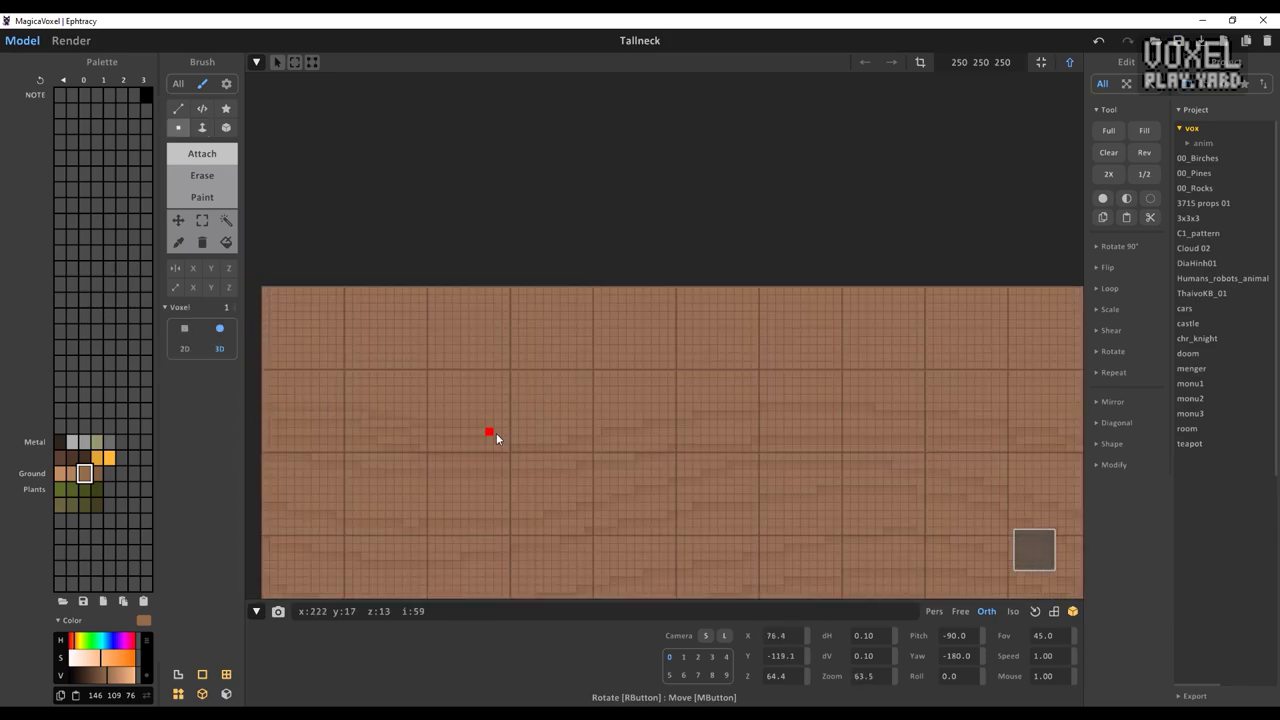
Raise the outlined low-Y terraces with the Face tool and shape a stepped mound at the low-X edge
scroll(700, 417, down, 5)
key(f)
mouse_move(626, 508)
right_down()
mouse_move(706, 223)
mouse_move(750, 318)
mouse_move(654, 363)
mouse_move(977, 371)
mouse_move(925, 379)
right_up()
key(m)
scroll(748, 314, up, 5)
key(v)
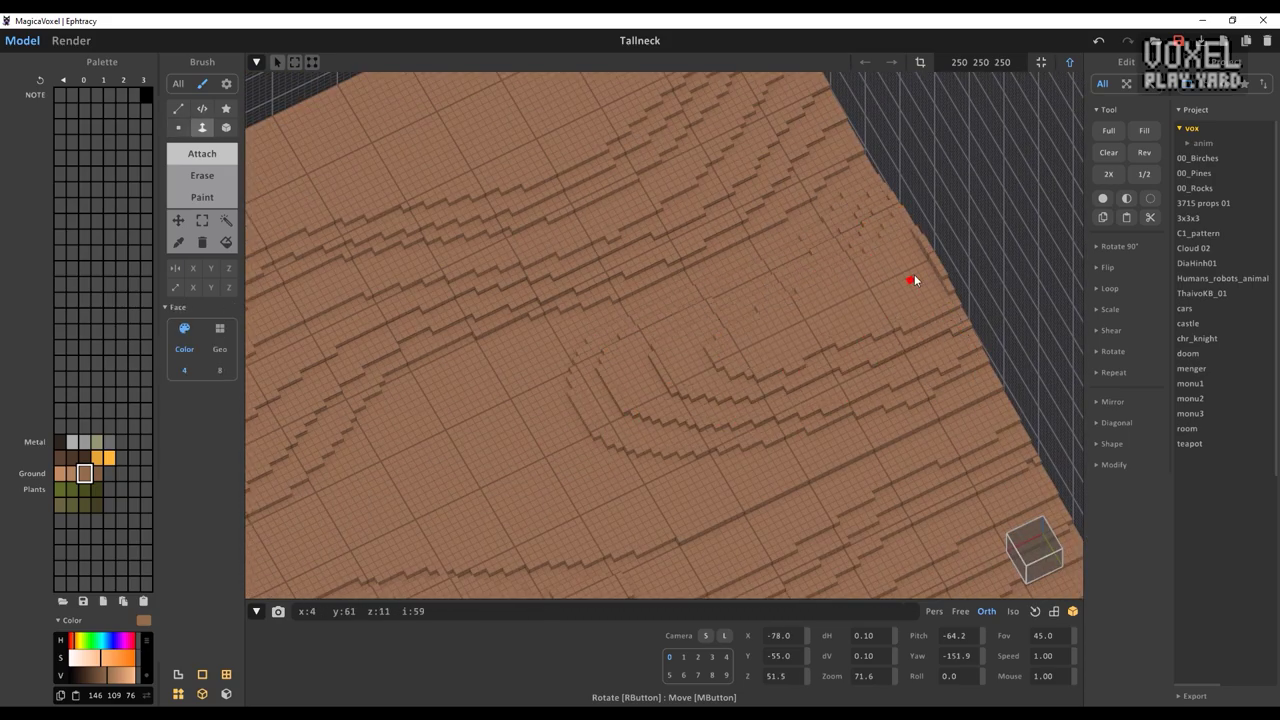
Build the hill near the low-X end of the low-Y edge up to about level 25 and preview the terrain render
scroll(673, 350, down, 2)
key(v)
scroll(765, 340, up, 2)
mouse_move(765, 340)
right_down()
mouse_move(962, 371)
mouse_move(1035, 541)
right_up()
click(1035, 541)
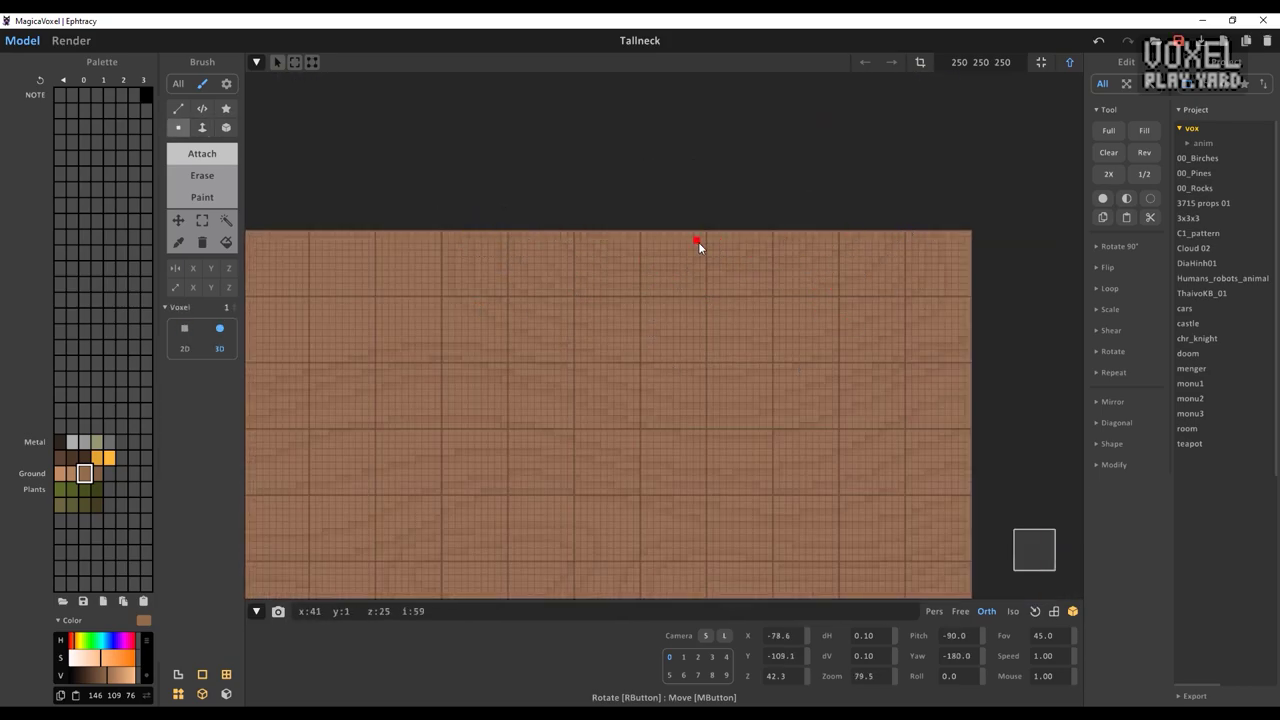
key(Tab)
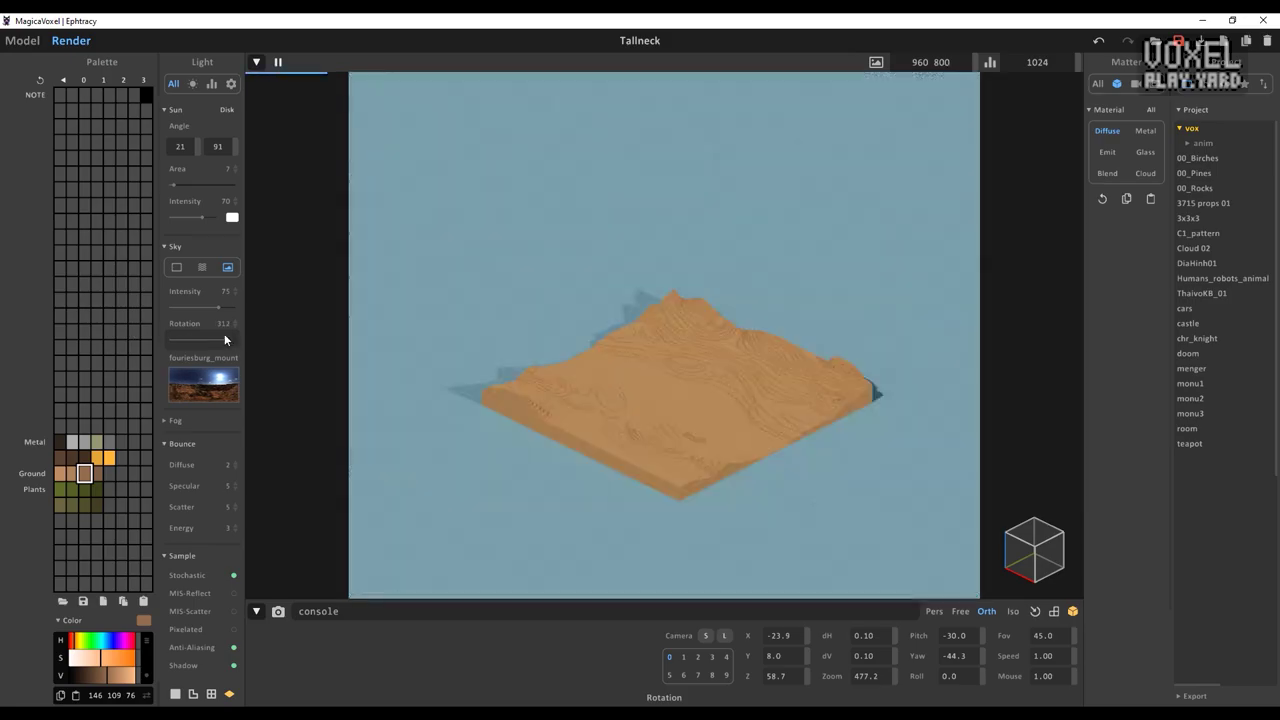
key(Tab)
Draw the upper contours along the low-Y edge between about levels 18 and 20 with the single-voxel brush
right_drag(487, 369, 443, 326)
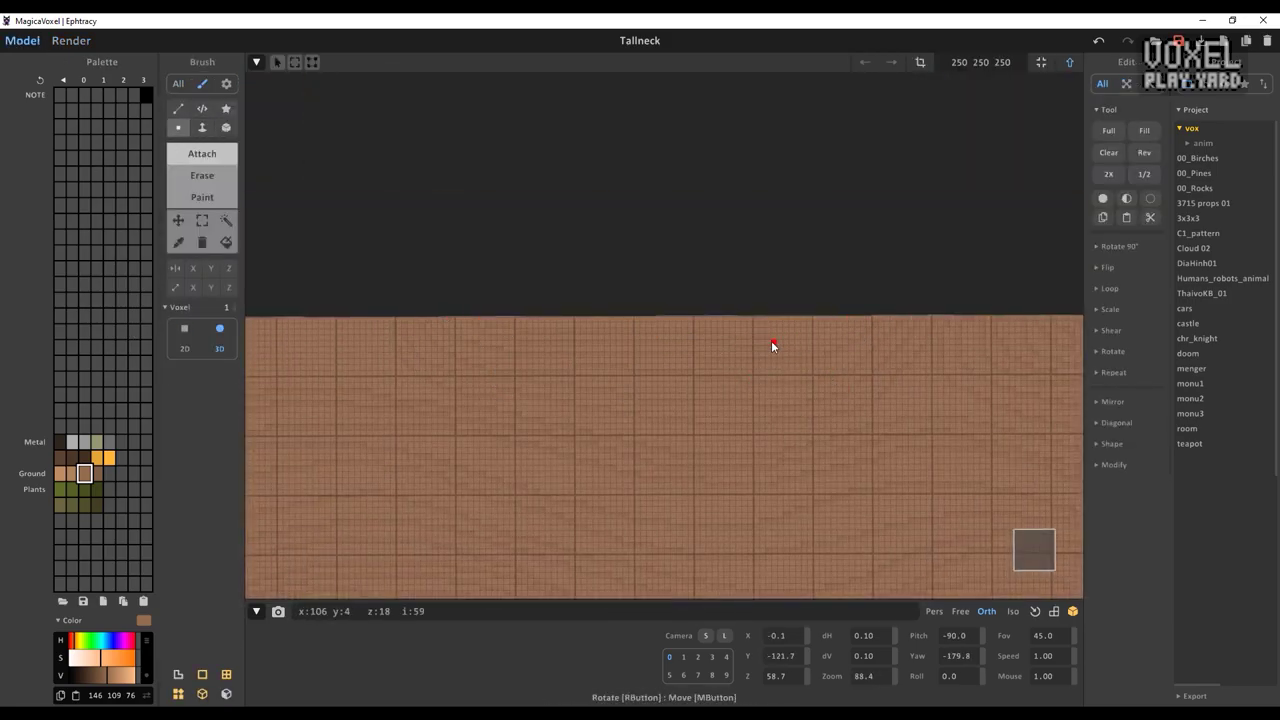
scroll(684, 340, up, 2)
middle_drag(684, 340, 413, 354)
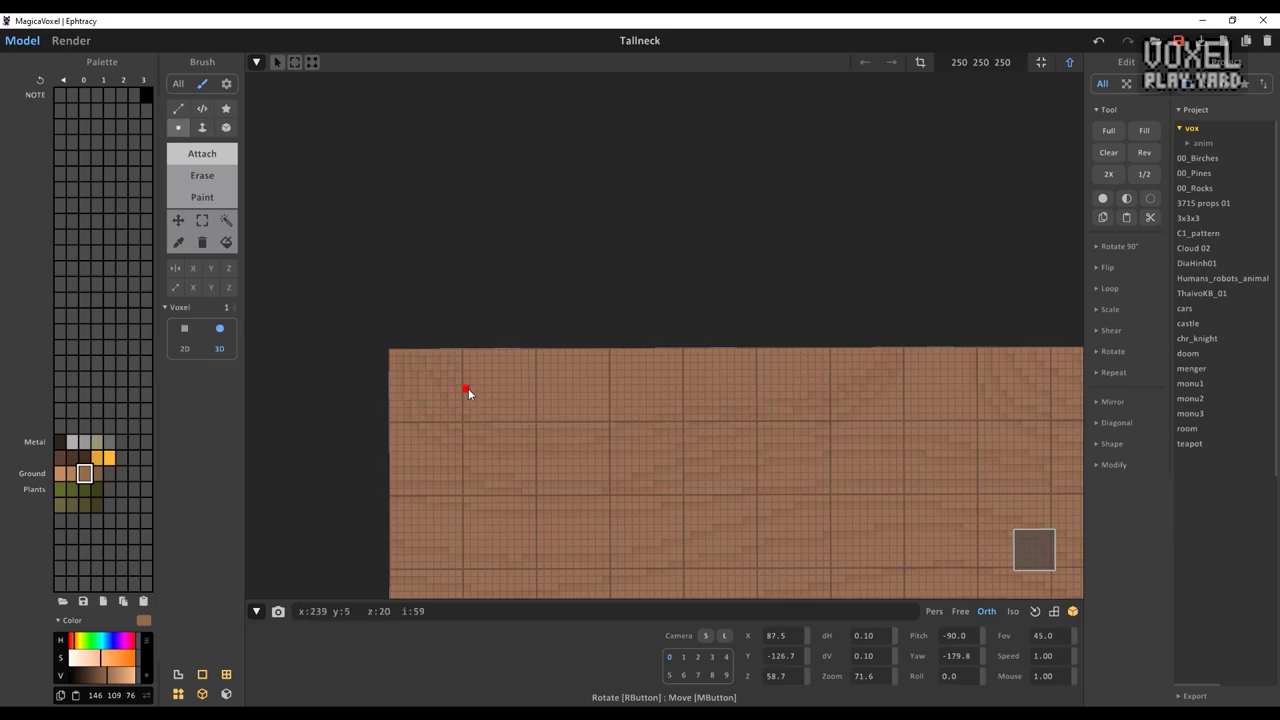
right_drag(609, 364, 792, 380)
Review the whole terrain in the render preview and from an angled model view
key(Tab)
key(Tab)
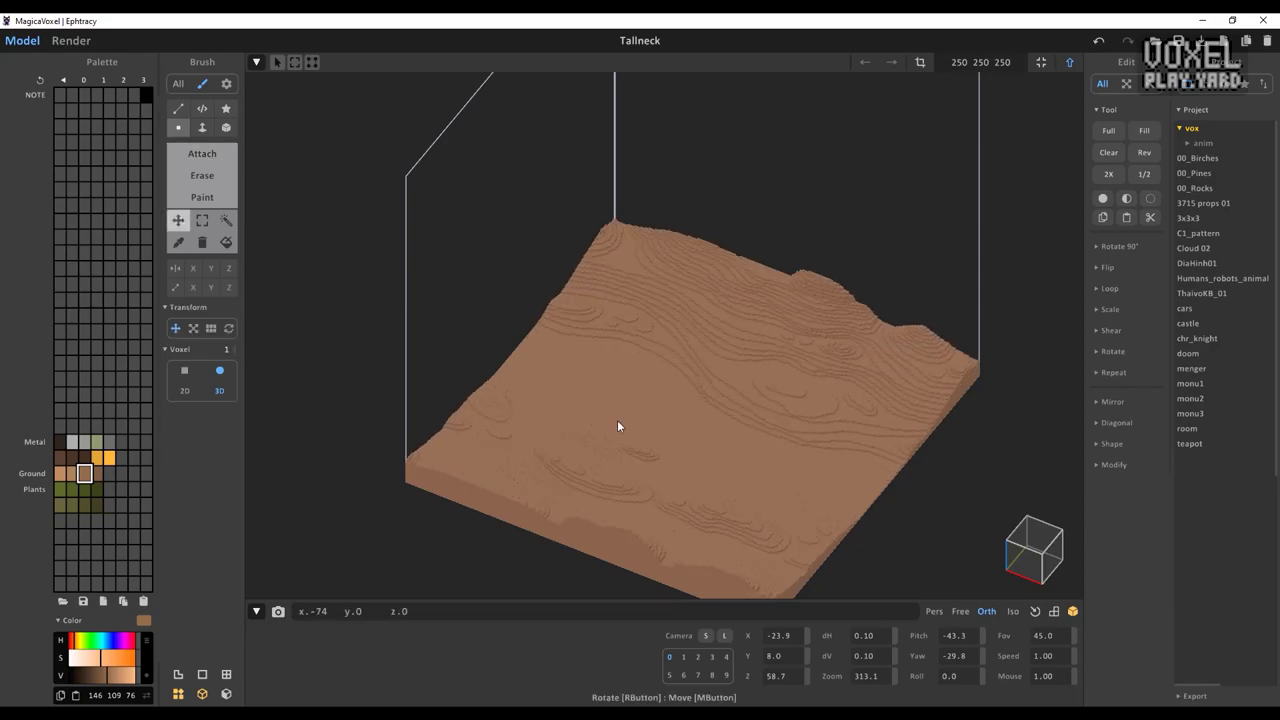
scroll(906, 516, down, 5)
right_drag(800, 438, 698, 350)
key(Tab)
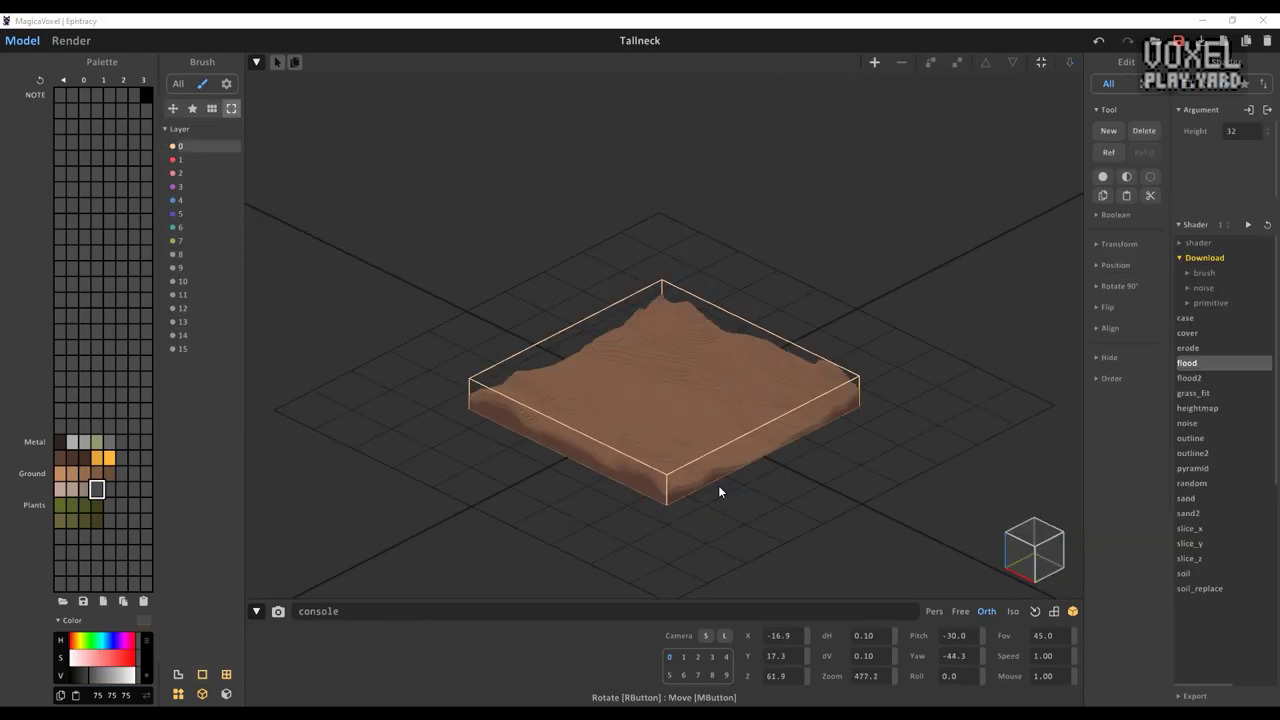
Paint a thin light wavy line across the valley floor and sample the light ground colour (190, 141, 99)
key(Tab)
mouse_move(282, 305)
mouse_down()
mouse_move(611, 298)
mouse_move(635, 348)
mouse_move(603, 385)
mouse_move(740, 388)
mouse_move(1016, 341)
mouse_up()
alt+click(1016, 341)
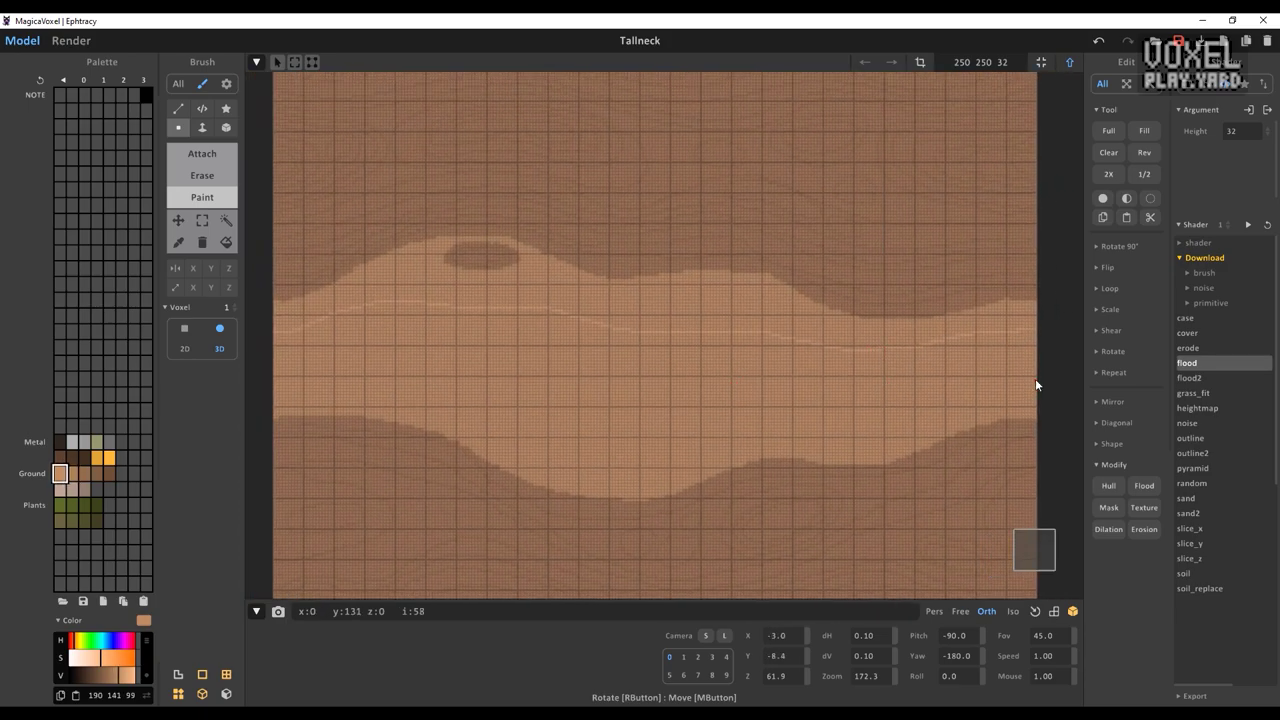
Recolour the curved bands along both edges of the valley floor with progressively darker ground shades
key(f)
key(f)
click(400, 300)
key(v)
mouse_move(865, 434)
middle_down()
mouse_move(726, 442)
mouse_move(712, 479)
middle_up()
key(f)
click(72, 473)
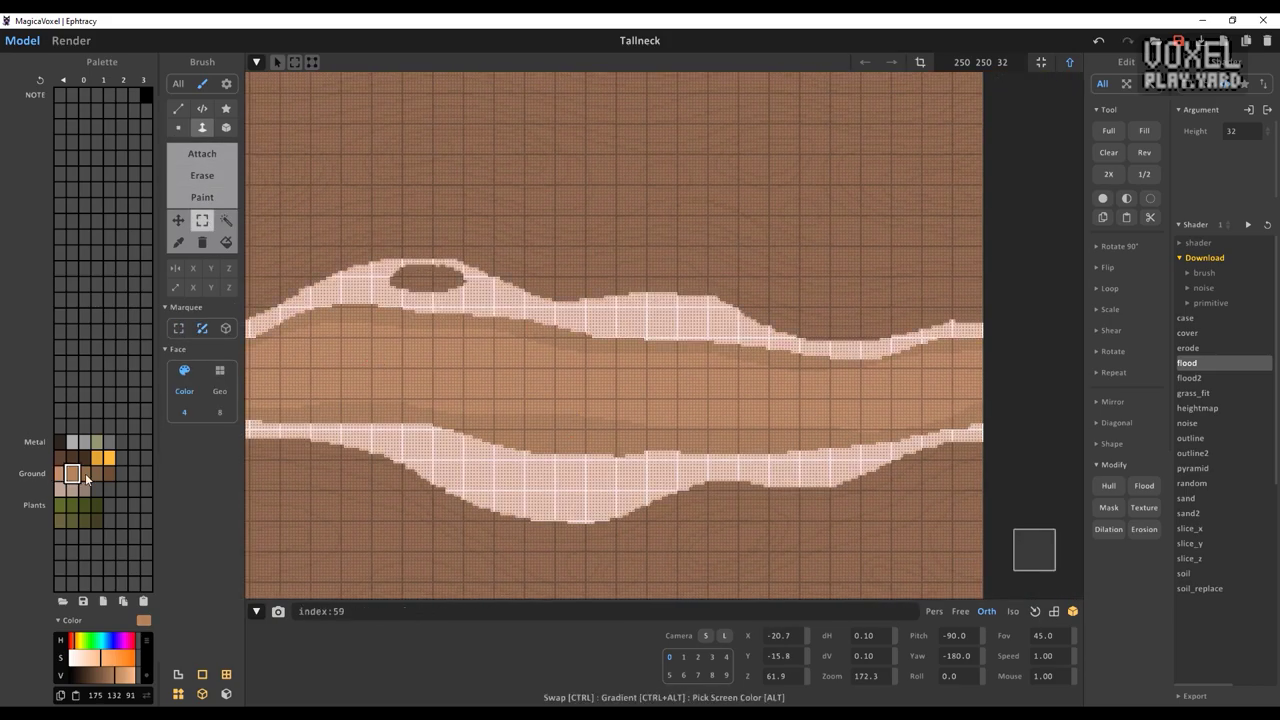
click(84, 473)
scroll(519, 386, down, 1)
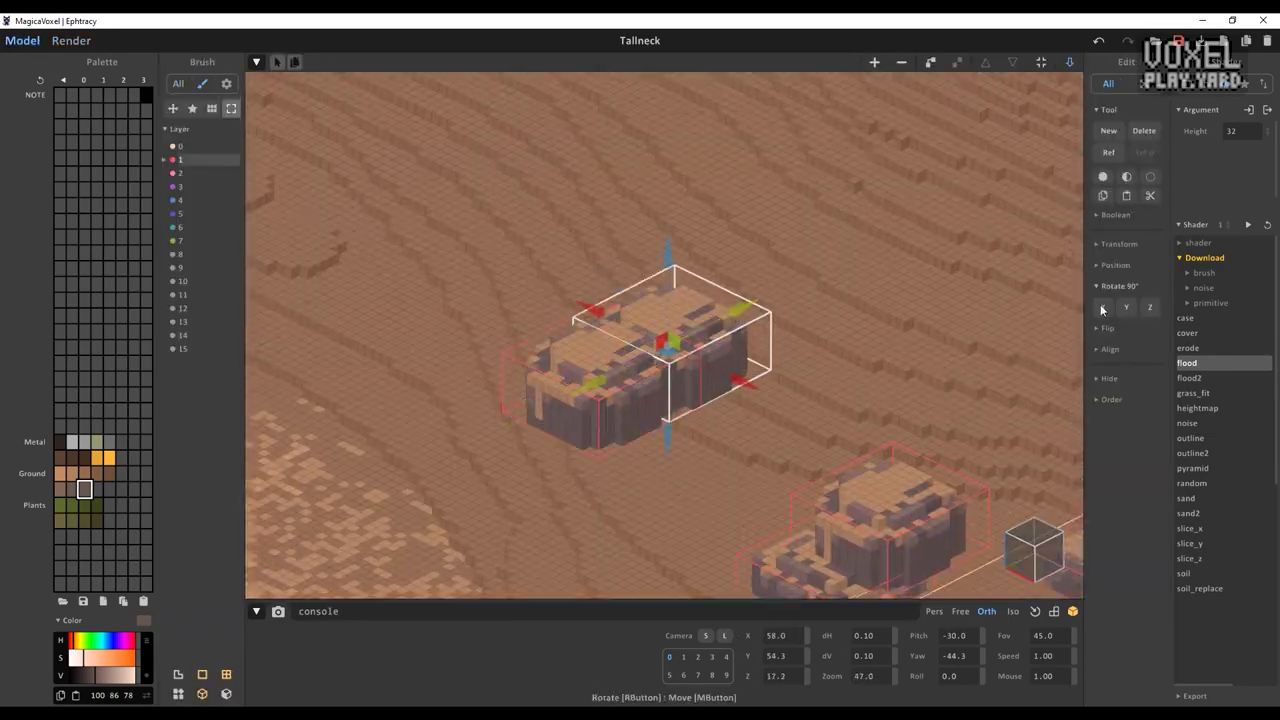
Rotate and move the rock models to form stacked rock clusters on the terrain's slope
drag(772, 410, 734, 403)
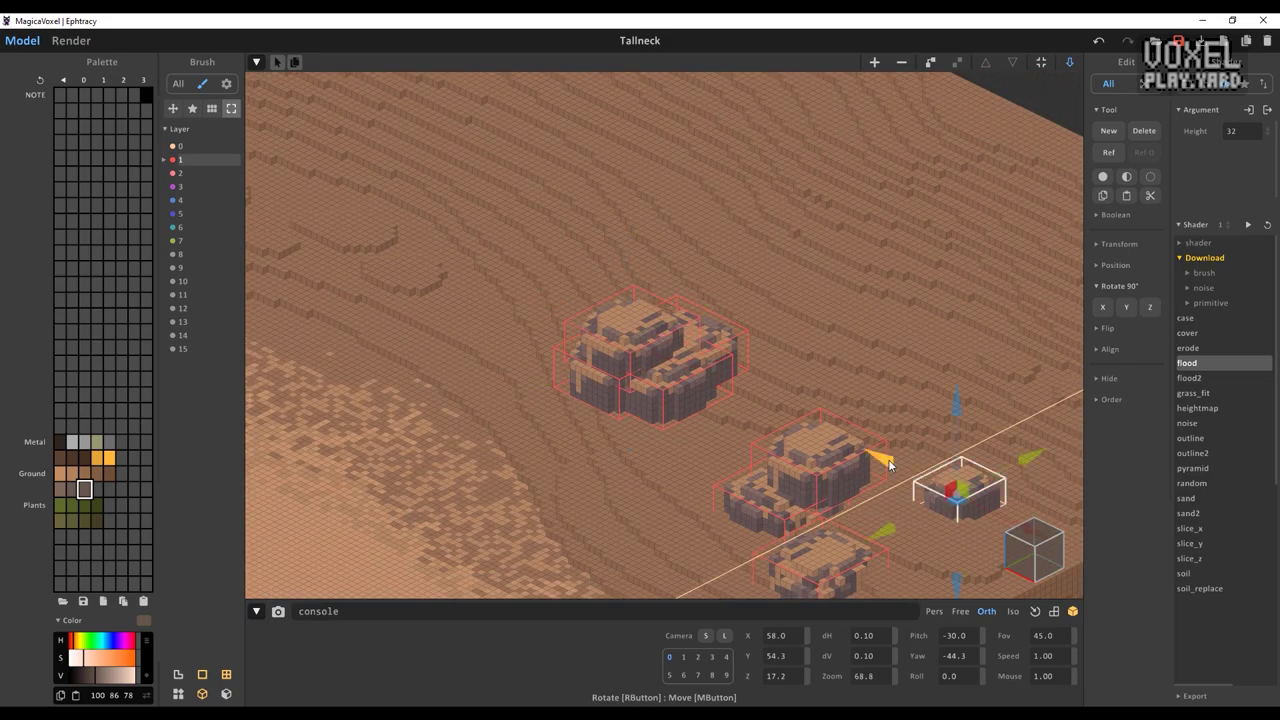
click(720, 340)
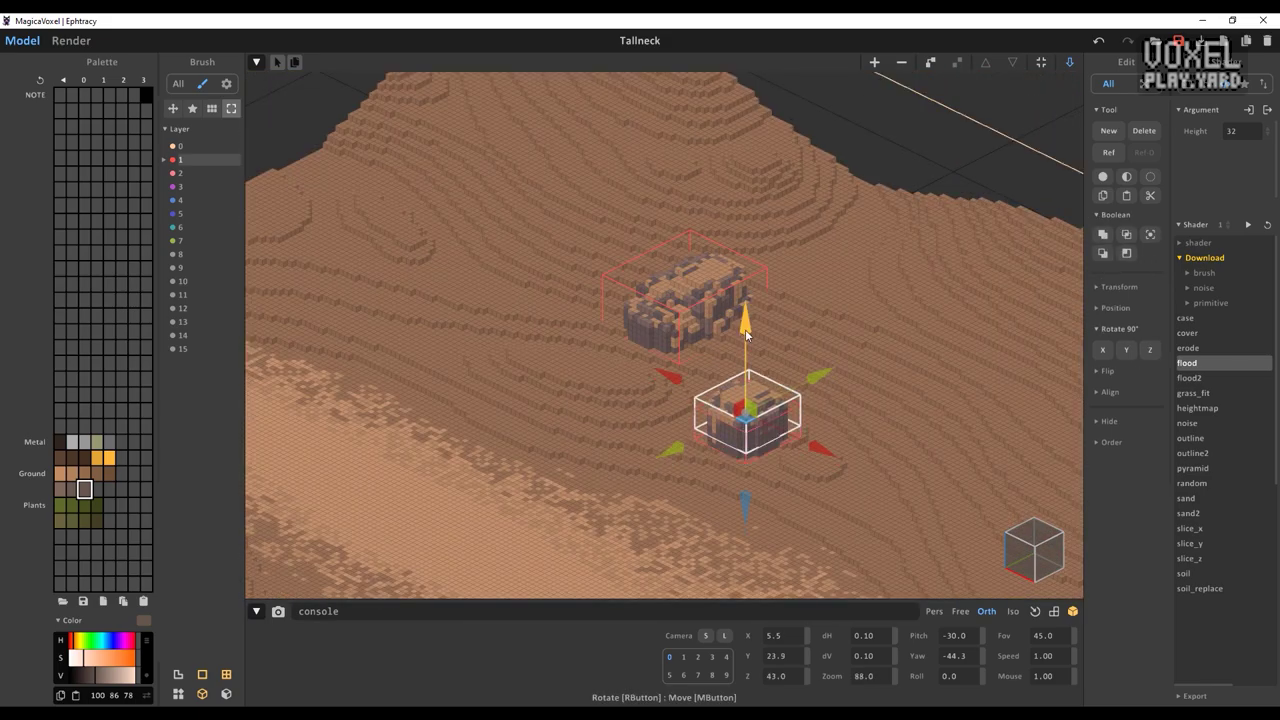
drag(760, 335, 760, 263)
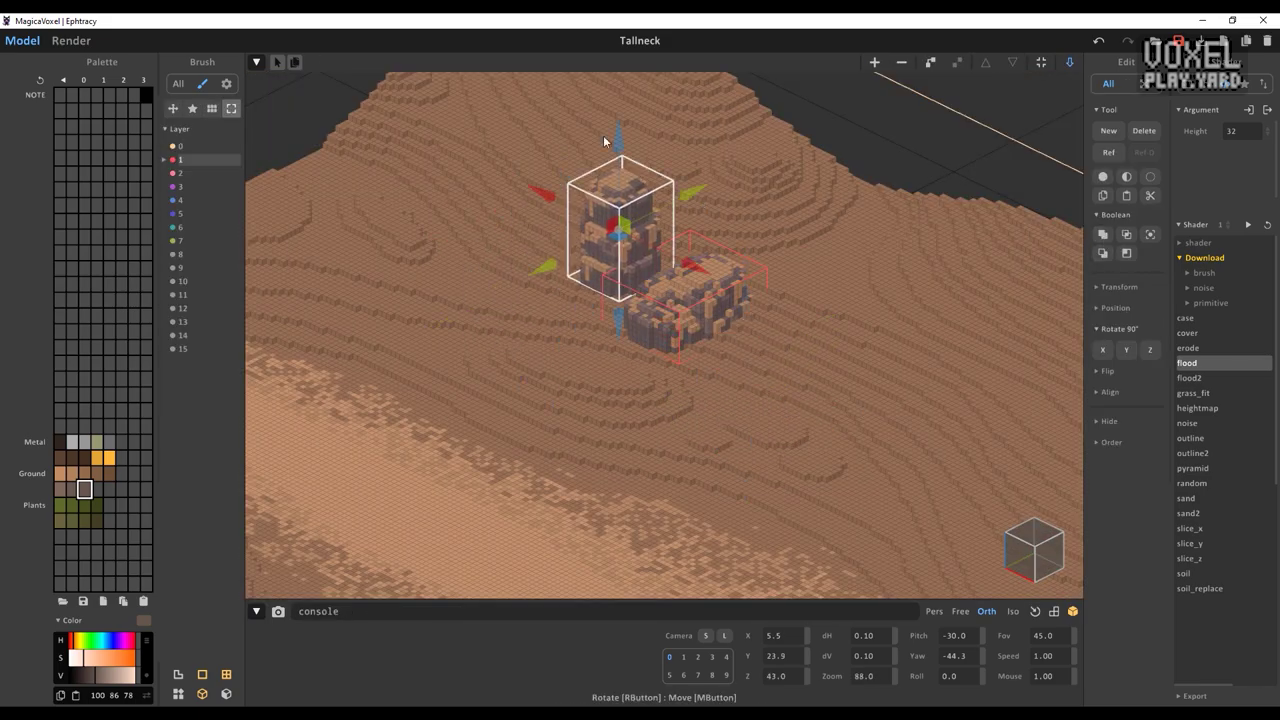
drag(576, 215, 507, 298)
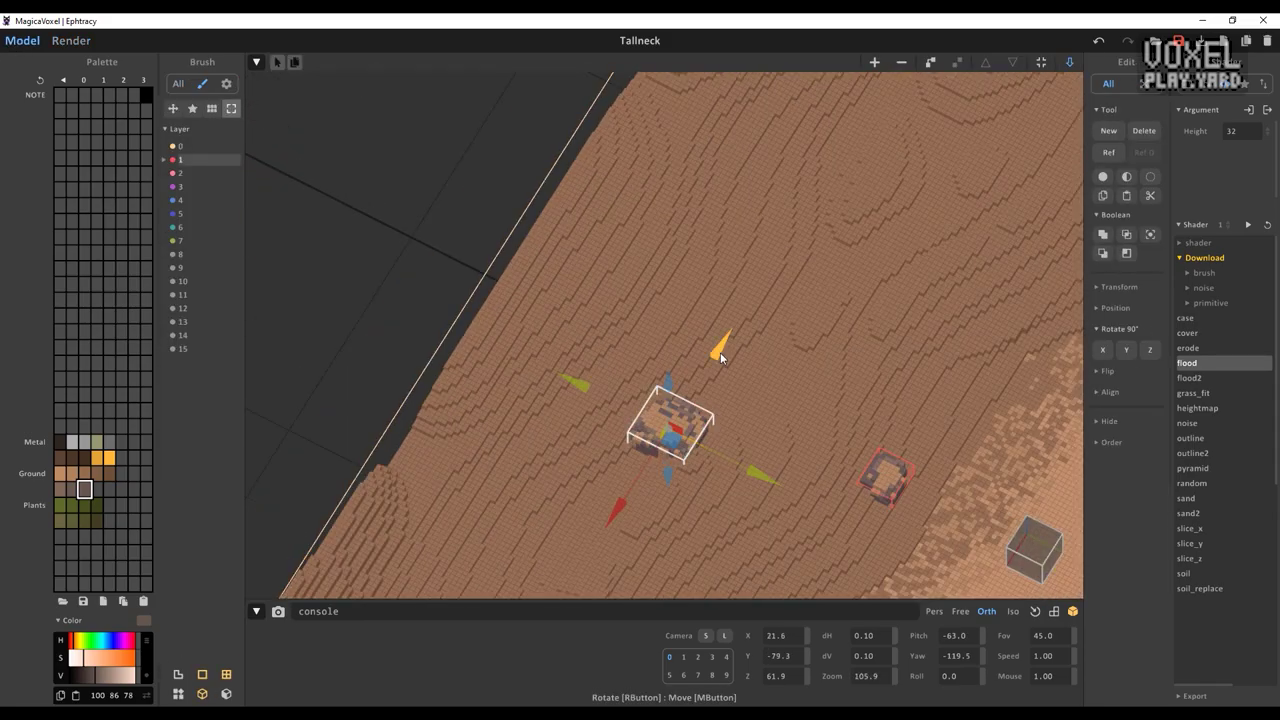
Distribute more rock models along the slopes on both sides of the valley
scroll(720, 357, down, 5)
right_drag(720, 357, 760, 403)
scroll(813, 455, up, 2)
scroll(790, 440, up, 4)
scroll(760, 403, down, 5)
scroll(760, 403, up, 6)
drag(760, 403, 756, 505)
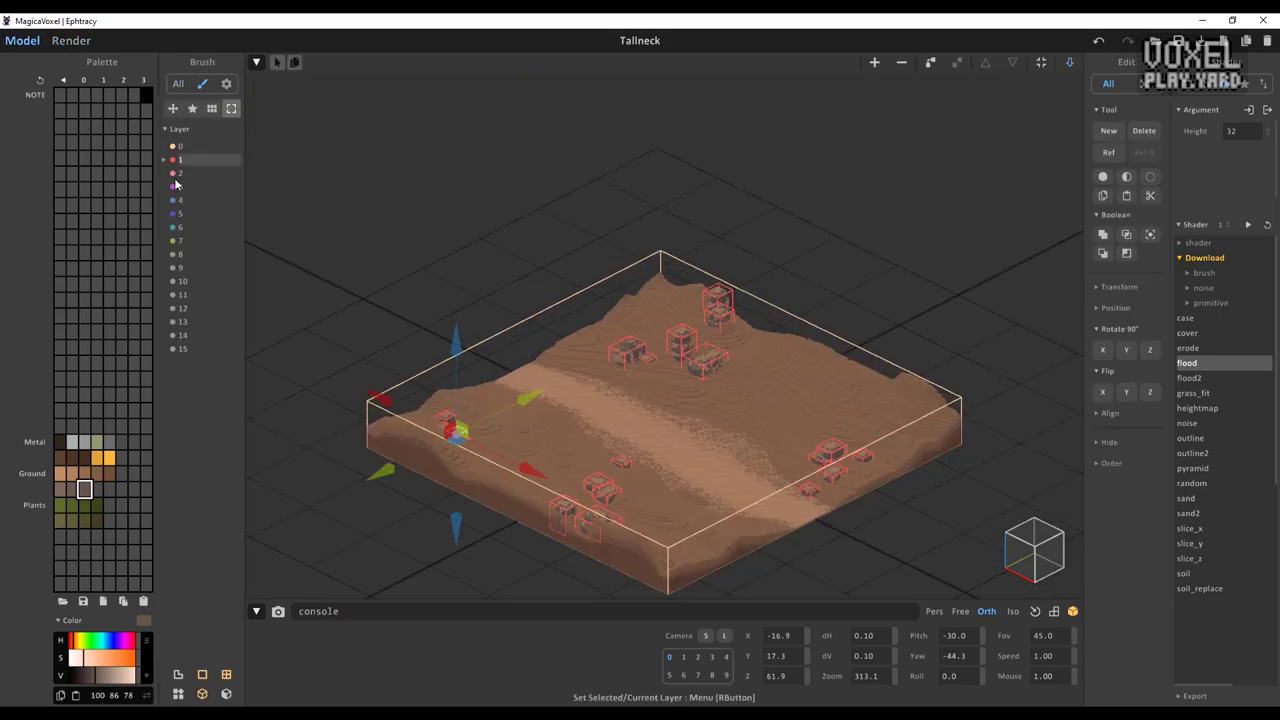
Start a plant in a separate 40 × 40 × 40 model with dark green voxels (71, 79, 31)
double_click(784, 503)
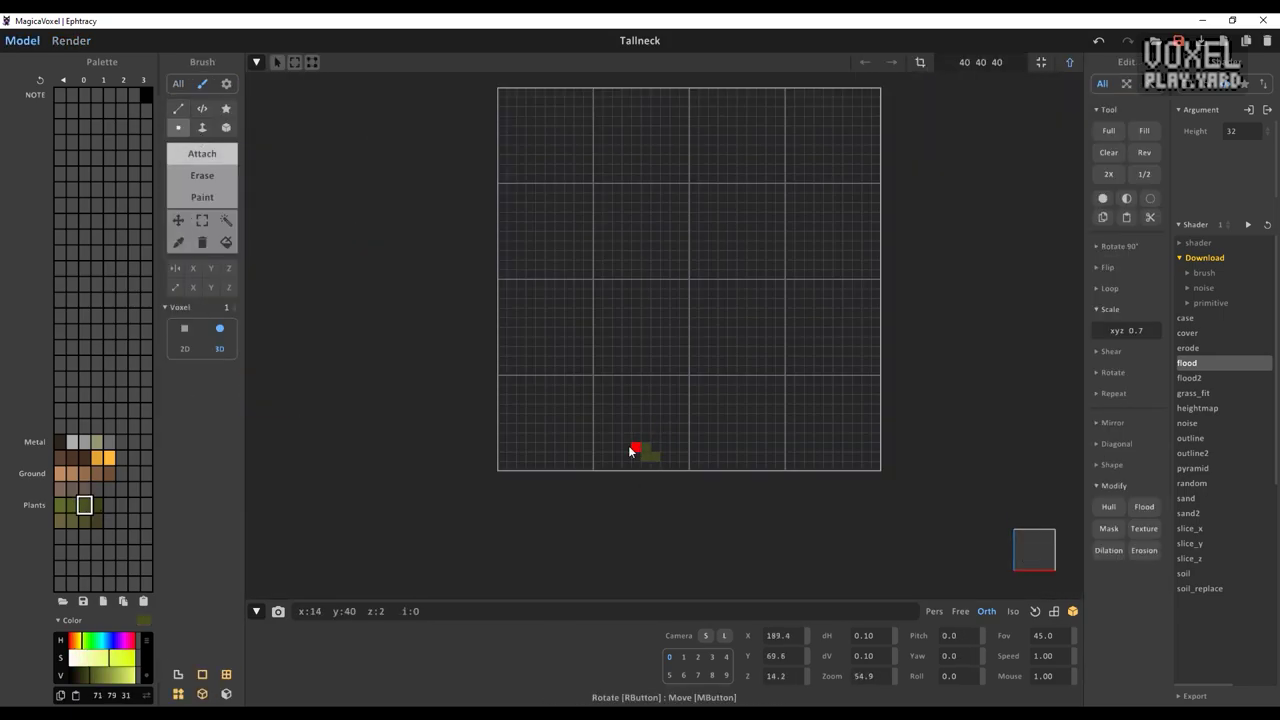
right_drag(658, 435, 733, 376)
key(m)
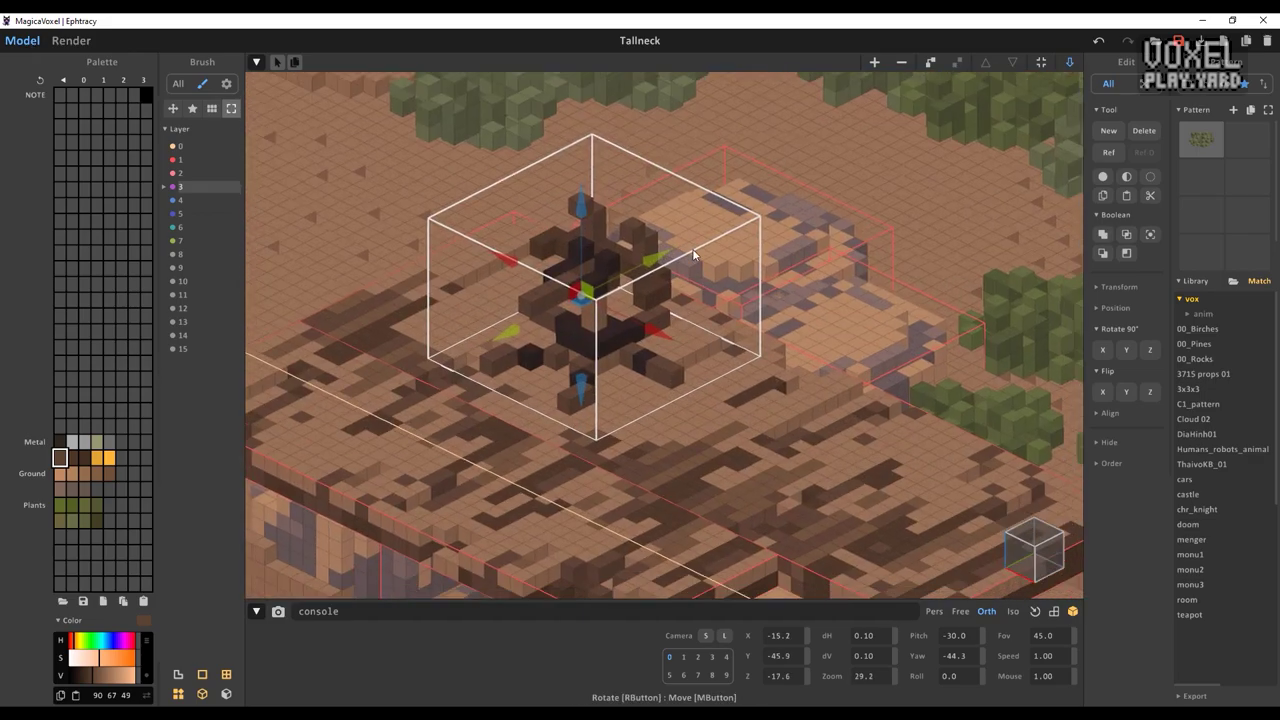
Build a bare branching shrub in a 13 × 13 × 9 model with X and Y mirroring in brown (77, 56, 39) and preview its render
click(211, 268)
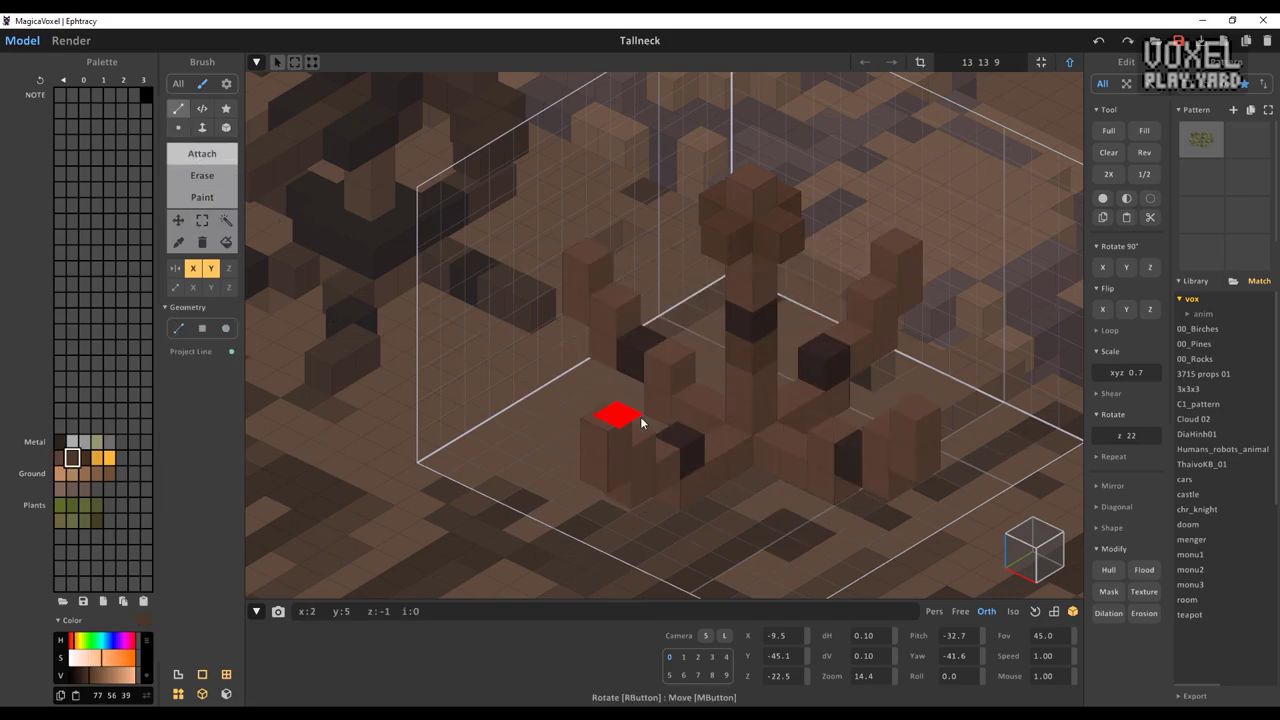
drag(737, 366, 701, 440)
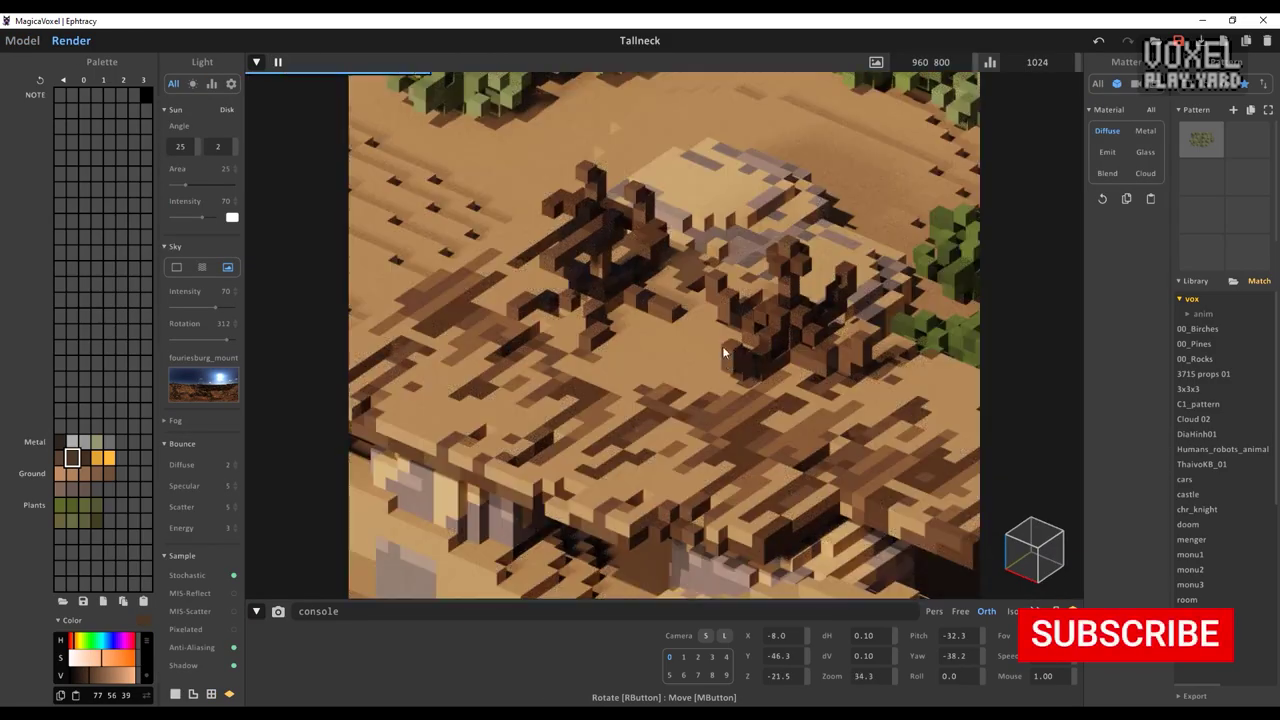
click(16, 42)
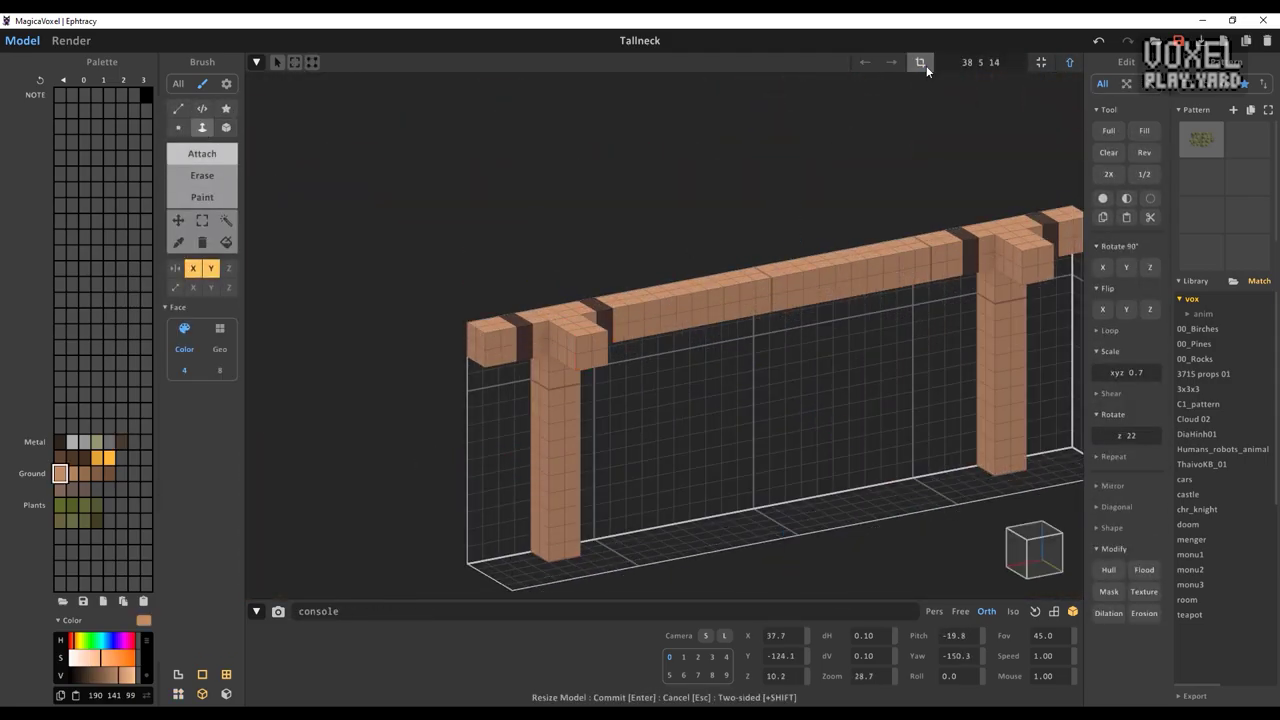
Add stepped diagonal braces under the beam of the 38 × 5 × 14 wooden gate with X mirroring
right_drag(618, 347, 584, 356)
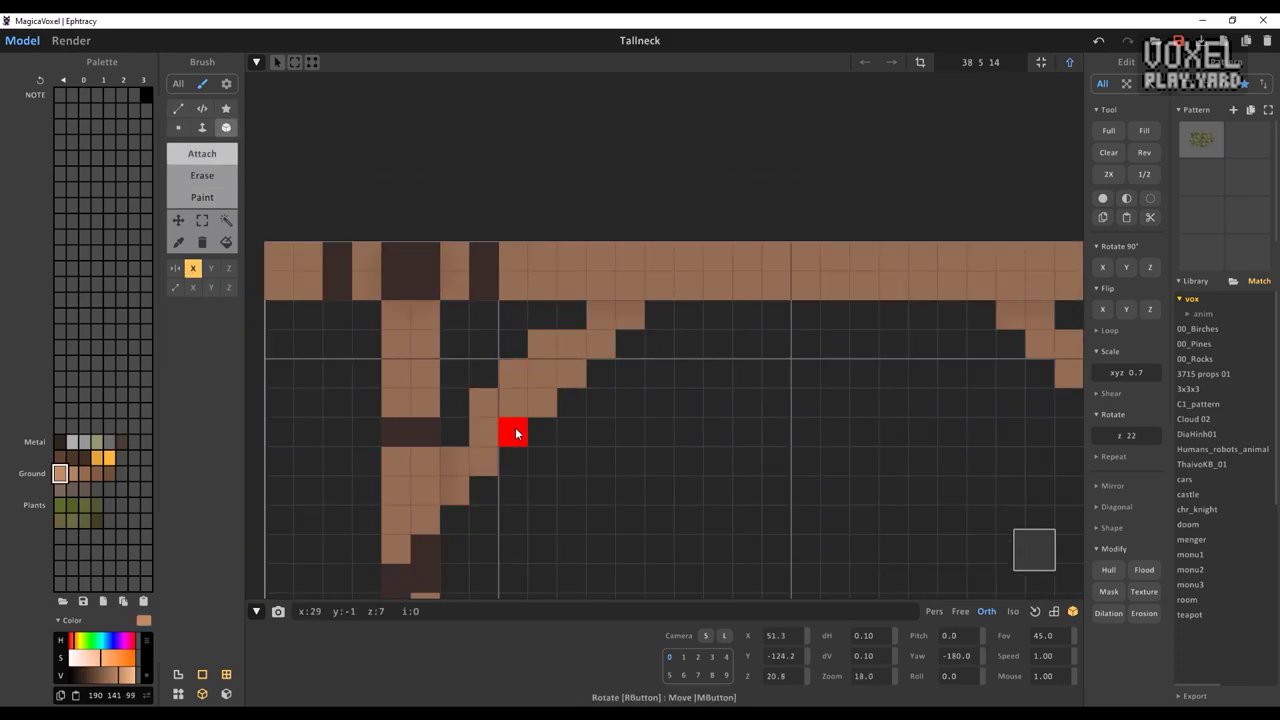
scroll(536, 519, down, 2)
right_drag(603, 318, 994, 489)
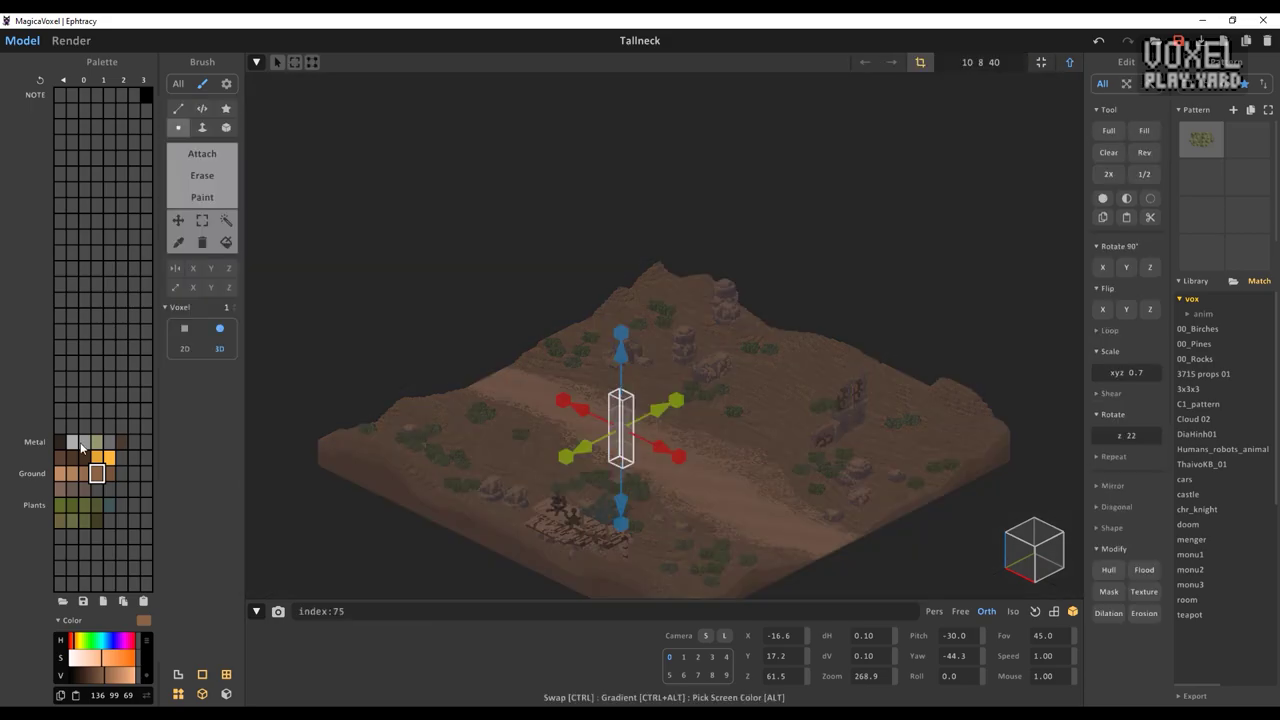
Block out the Tallneck's legs, body and neck over the valley with orange (255, 183, 59) box models
click(109, 457)
key(Tab)
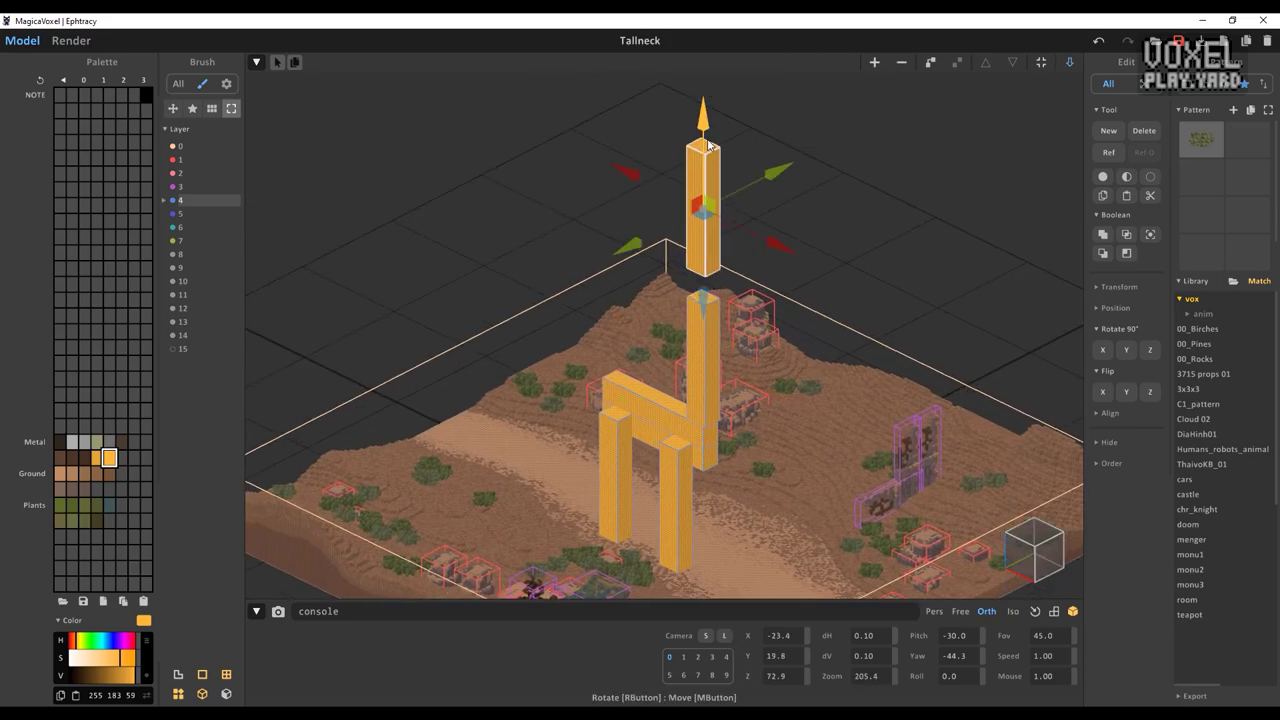
double_click(708, 146)
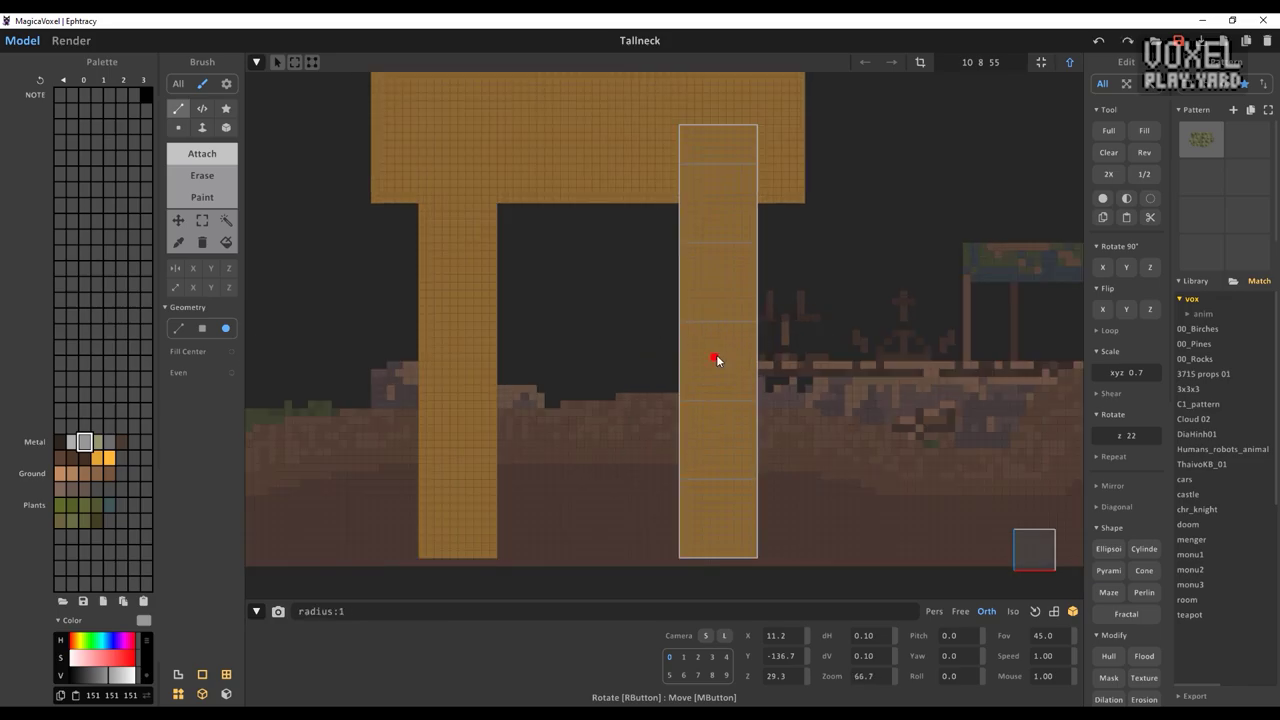
Model a round grey joint in a 5 × 2 × 5 model and position it on the front of the blocked-out leg
right_drag(736, 366, 300, 160)
scroll(300, 160, up, 5)
double_click(644, 310)
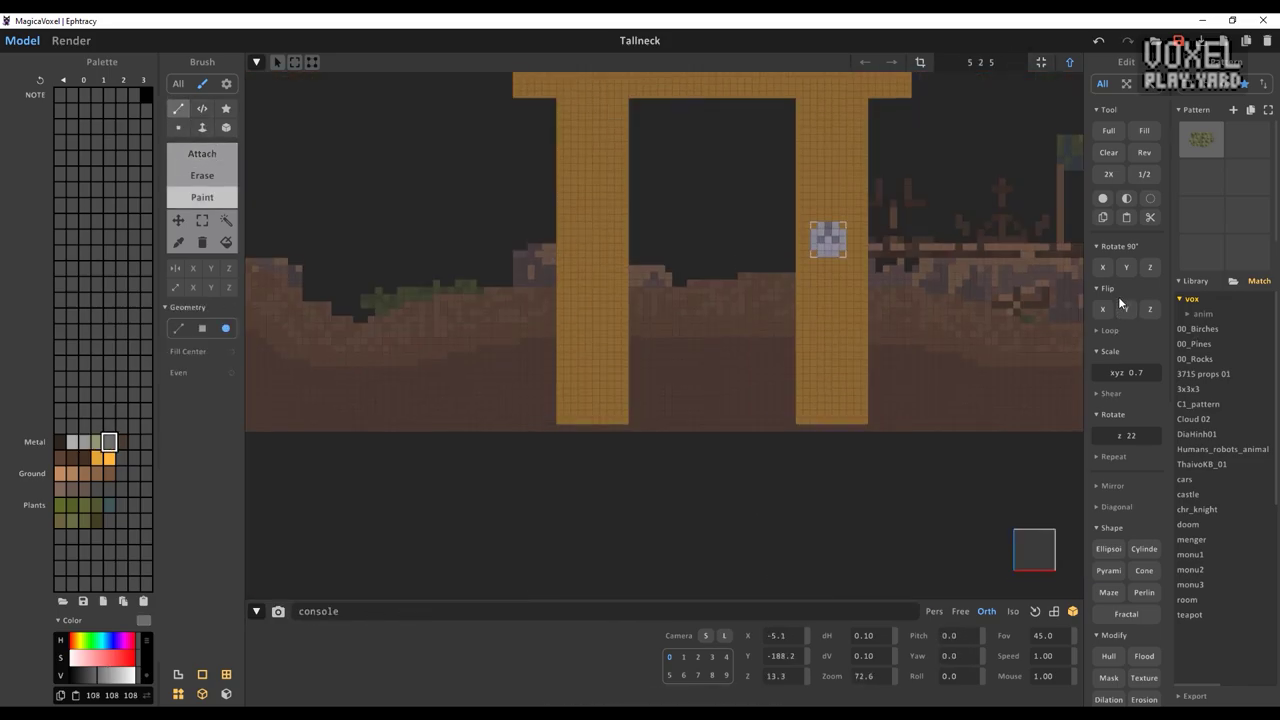
key(Tab)
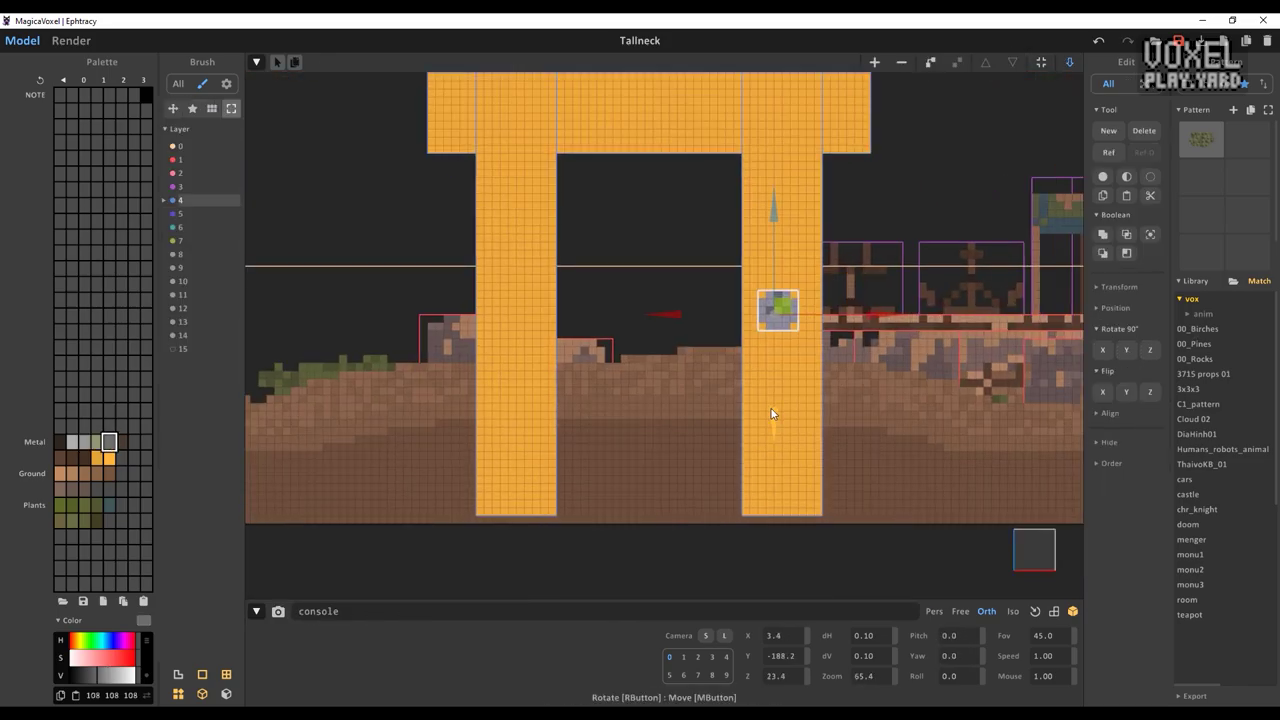
drag(775, 518, 789, 129)
Draw a light grey (175, 175, 175) leg segment below the lower joint in a 5 × 4 × 15 model
key(Tab)
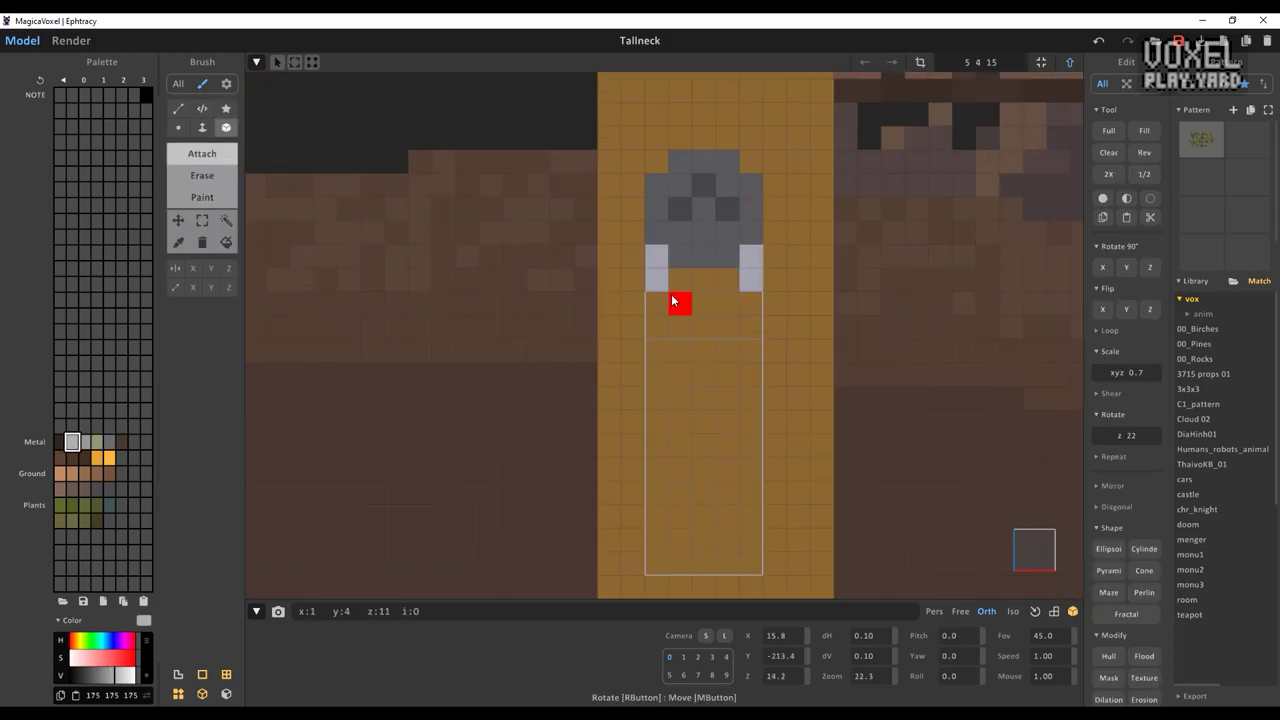
drag(671, 294, 674, 467)
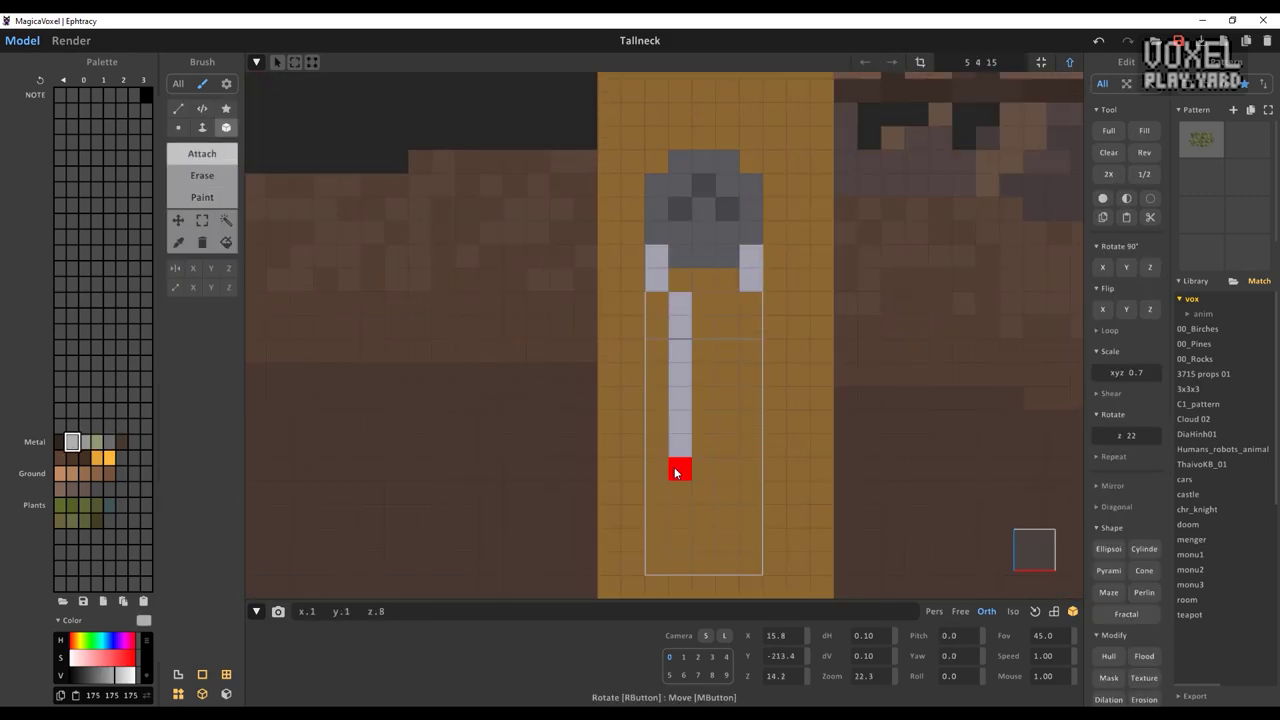
drag(748, 368, 749, 491)
key(f)
click(692, 516)
scroll(618, 347, down, 2)
mouse_move(674, 446)
right_down()
mouse_move(618, 347)
mouse_move(624, 290)
right_up()
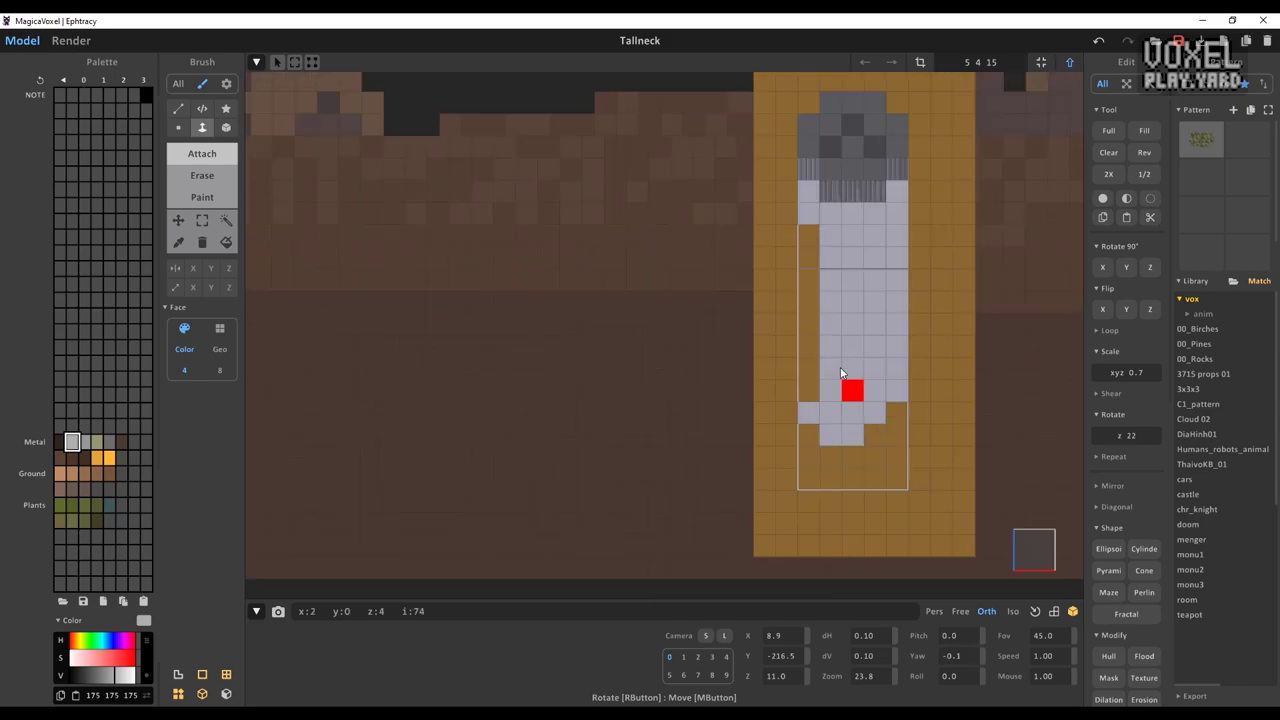
scroll(628, 237, up, 3)
Paint the leg segment's central strip dark brown (74, 59, 49) and enlarge its model to 7 × 4 × 16
key(m)
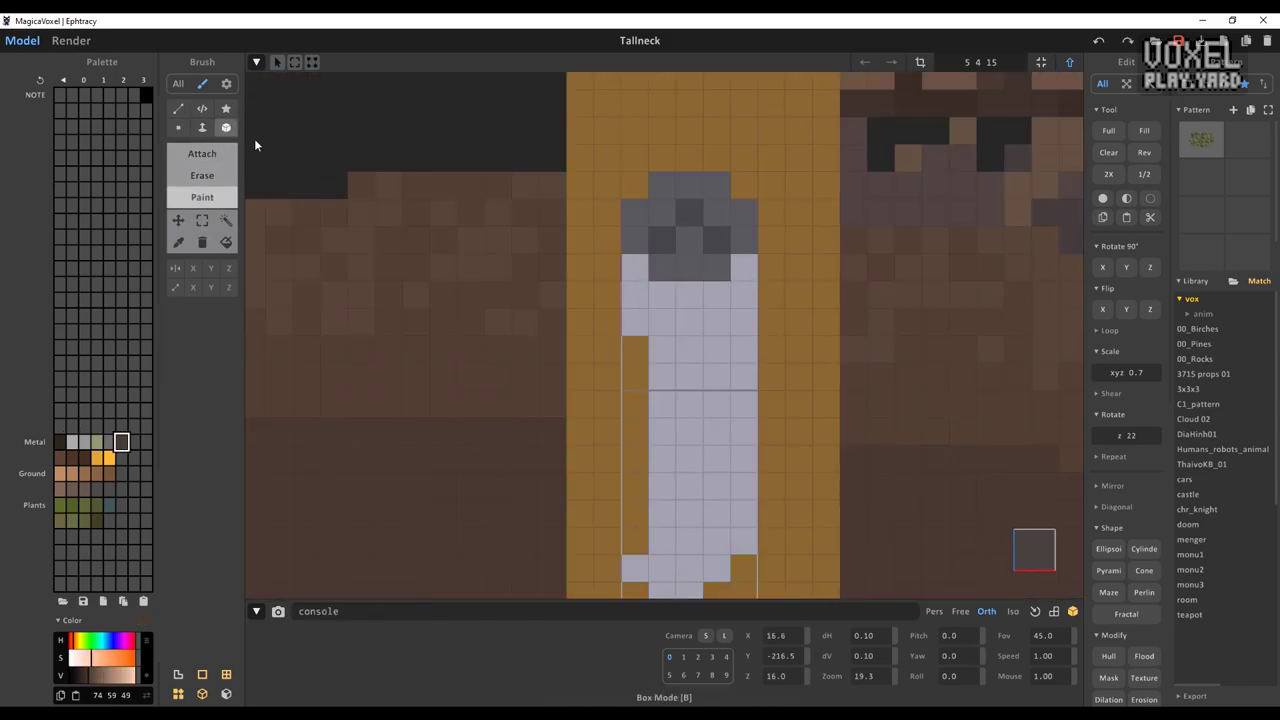
mouse_move(679, 325)
right_down()
mouse_move(704, 430)
mouse_move(703, 500)
mouse_move(759, 444)
mouse_move(729, 434)
right_up()
key(f)
scroll(759, 444, down, 2)
scroll(729, 434, up, 2)
key(t)
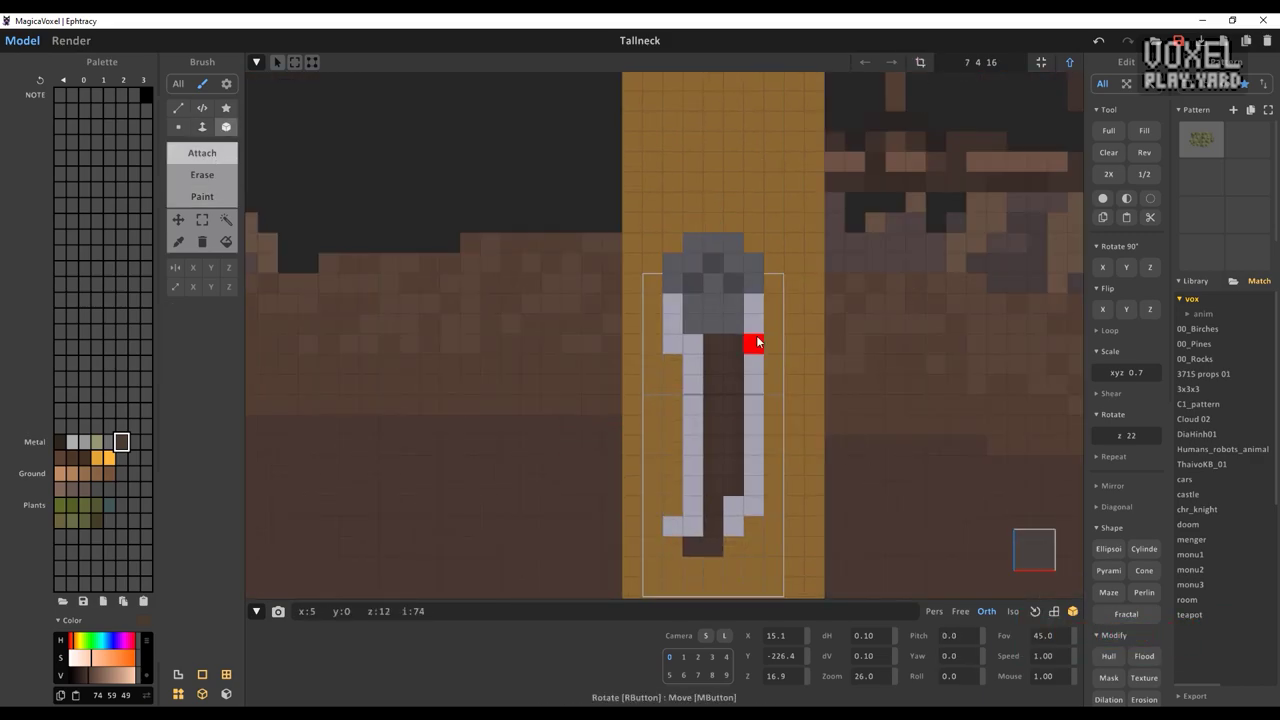
Add light grey flanges at the segment's upper end, orange cable patches on its core and a dark brown foot
key(l)
scroll(374, 343, up, 2)
scroll(474, 334, down, 2)
middle_drag(474, 334, 420, 400)
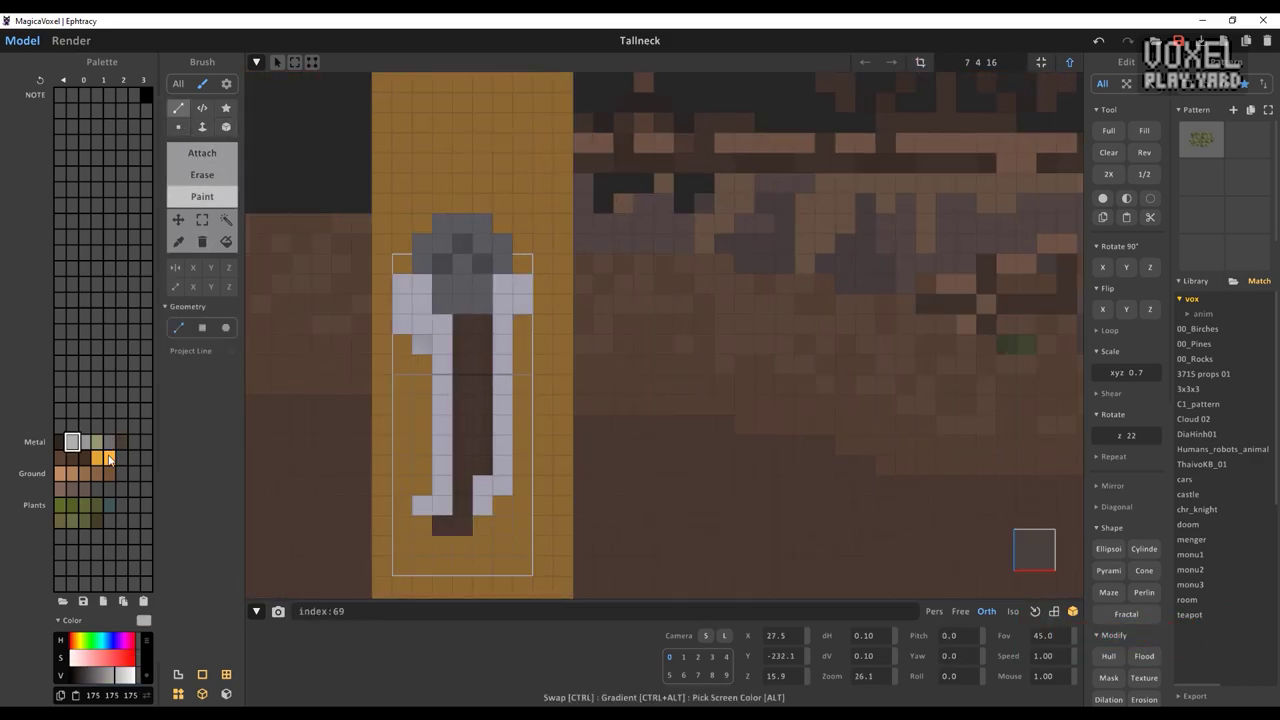
alt+click(393, 420)
scroll(393, 420, up, 2)
scroll(393, 420, down, 2)
scroll(557, 426, up, 2)
scroll(542, 322, down, 2)
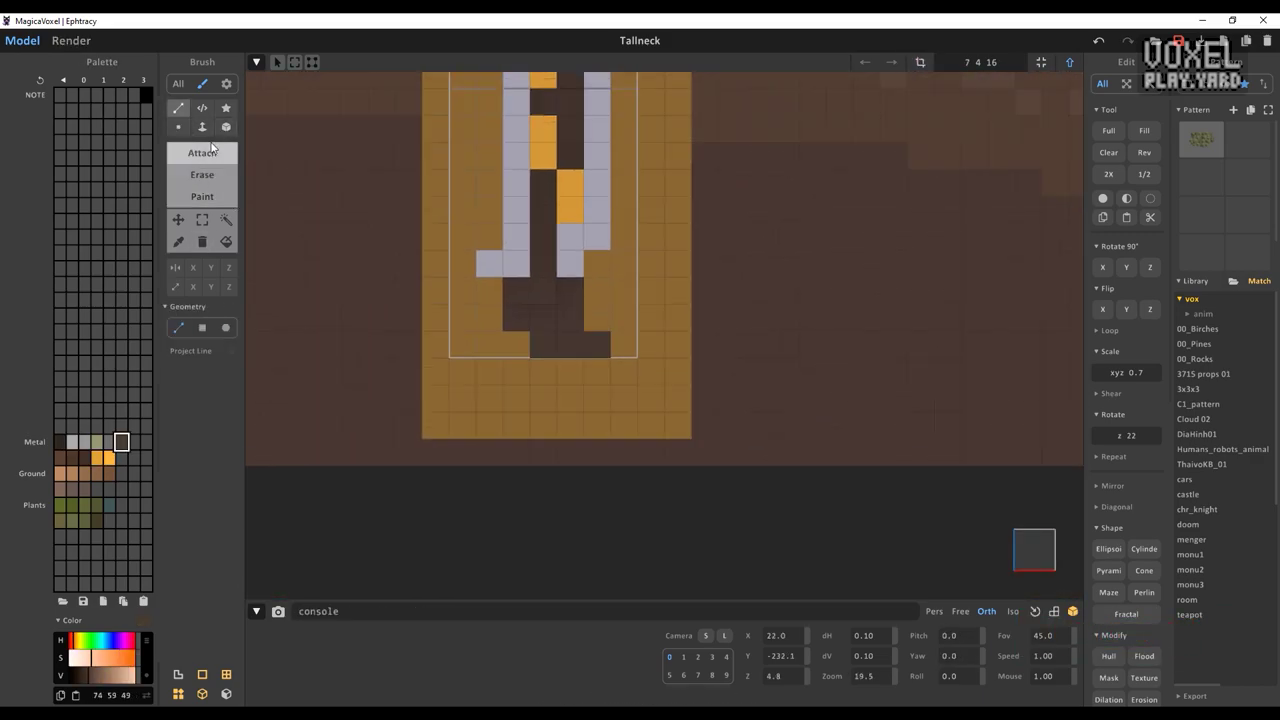
Detail the sides and foot of the leg segment with light grey and mid-grey (151, 151, 151) voxels
key(f)
scroll(540, 298, down, 2)
right_drag(650, 349, 315, 143)
key(m)
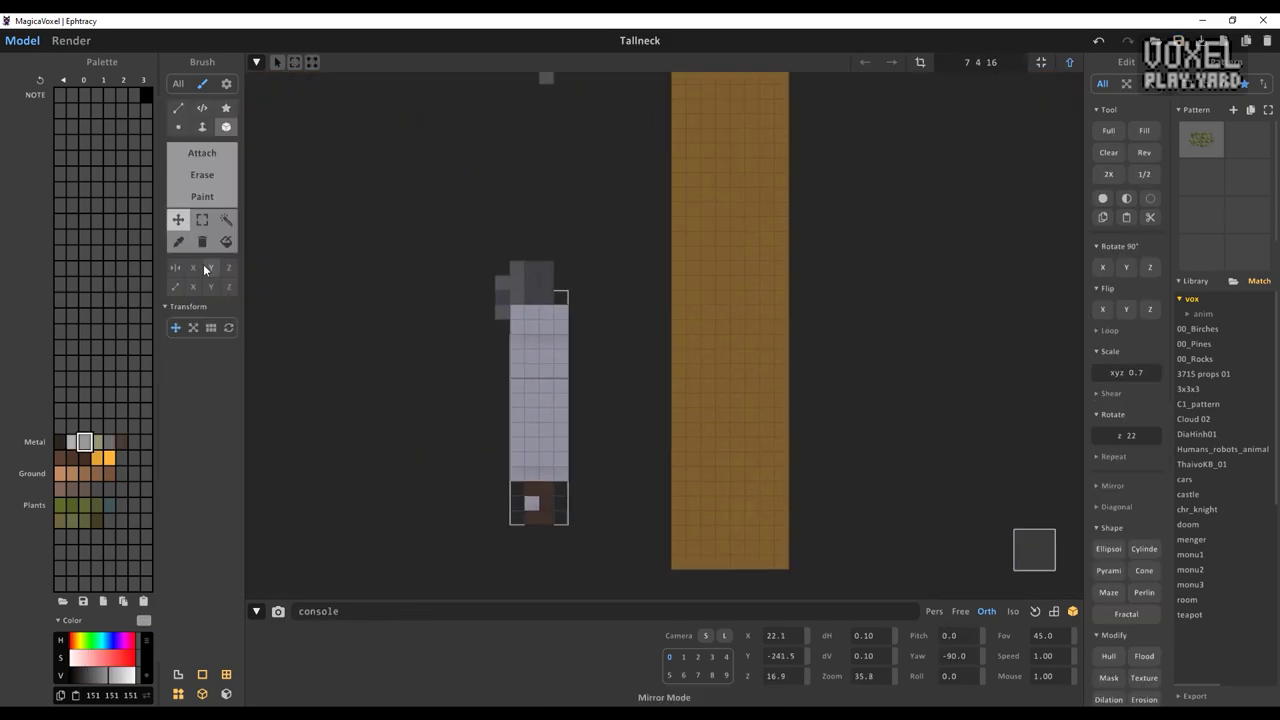
scroll(468, 300, up, 2)
right_drag(468, 300, 600, 280)
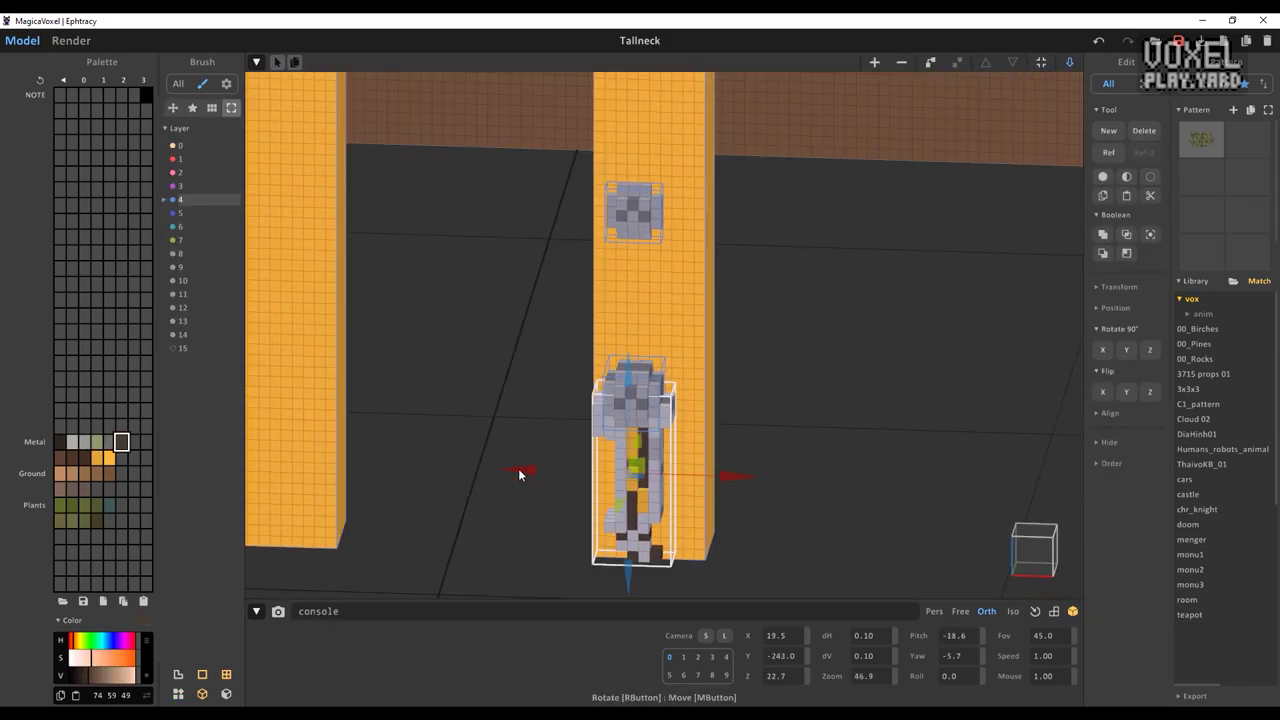
Place a copy of the leg segment under the upper joint and offset both sideways from the lower segment
drag(627, 368, 629, 180)
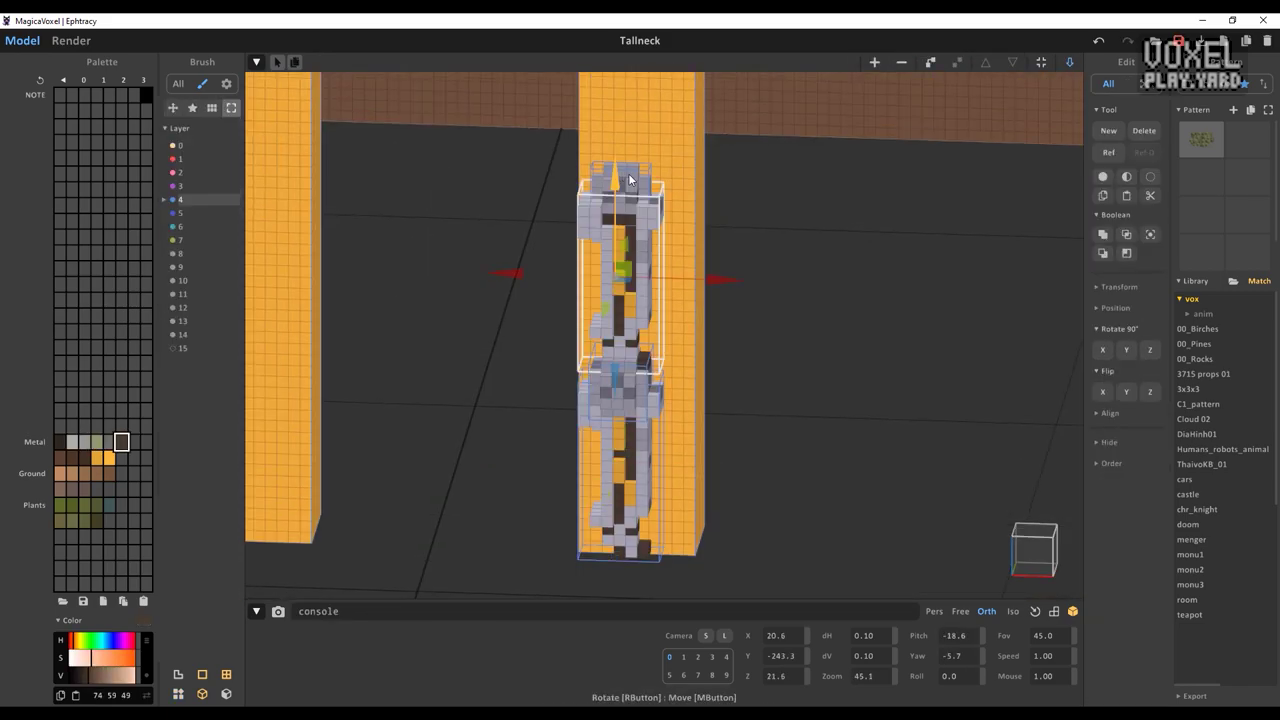
key(Tab)
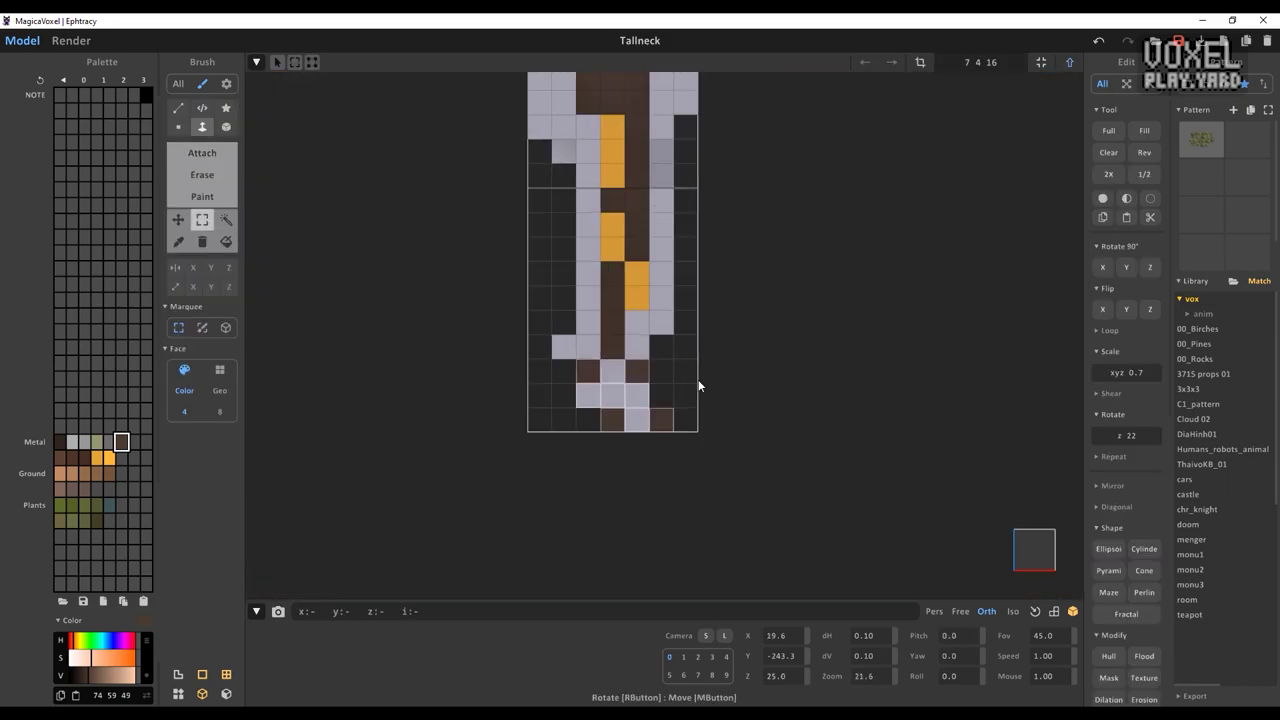
scroll(757, 342, up, 5)
scroll(757, 342, down, 5)
key(Tab)
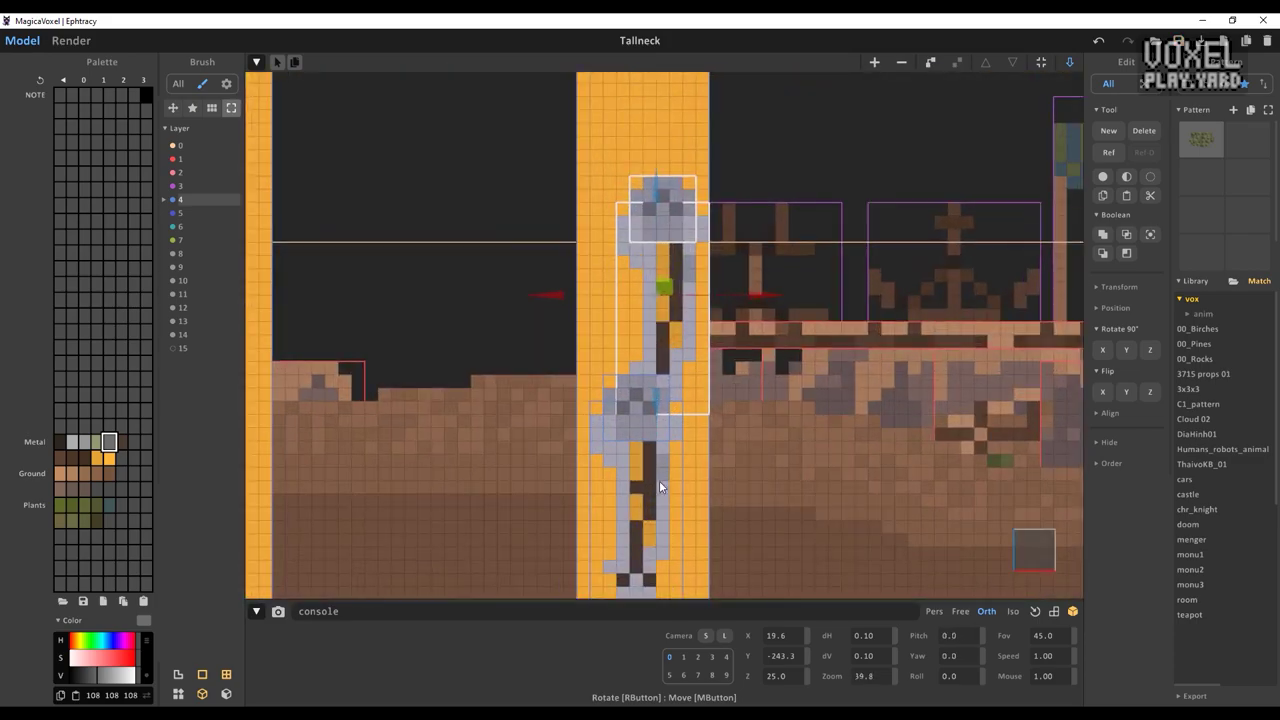
Recolour the lower leg segment's core dark grey (74, 74, 74) and check the leg in the render preview
key(Tab)
right_drag(659, 480, 868, 448)
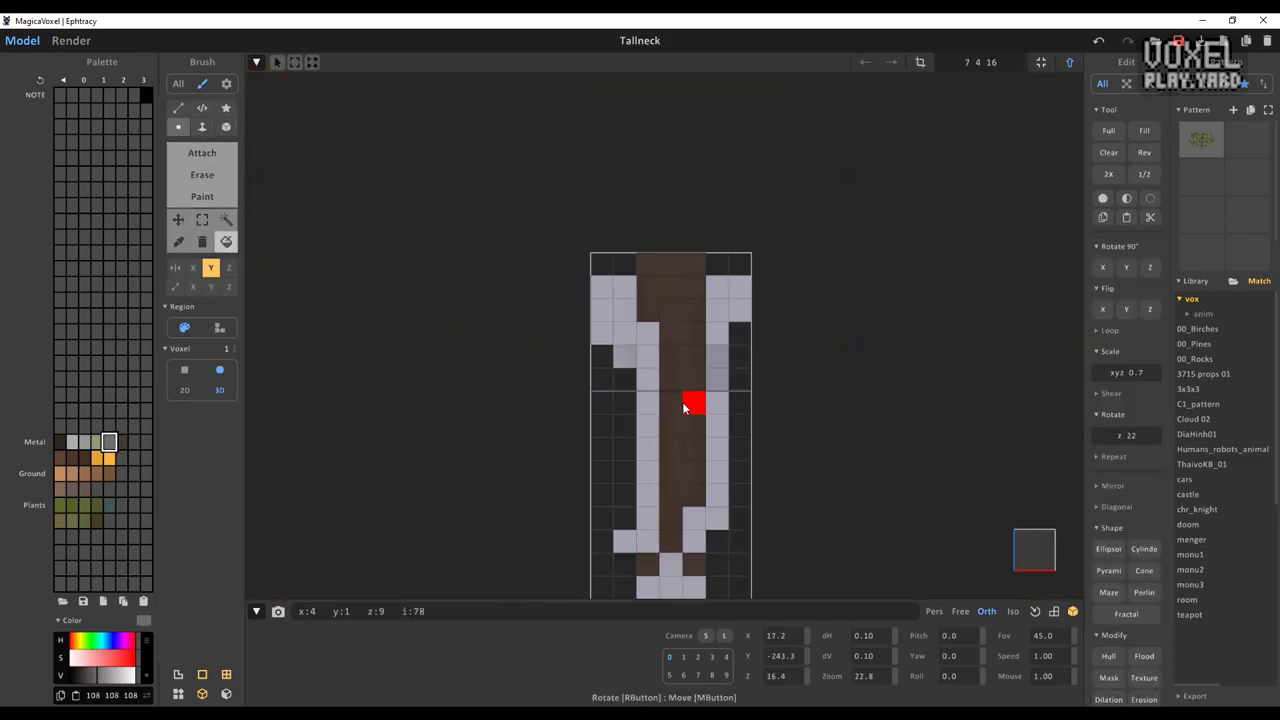
click(109, 441)
click(71, 40)
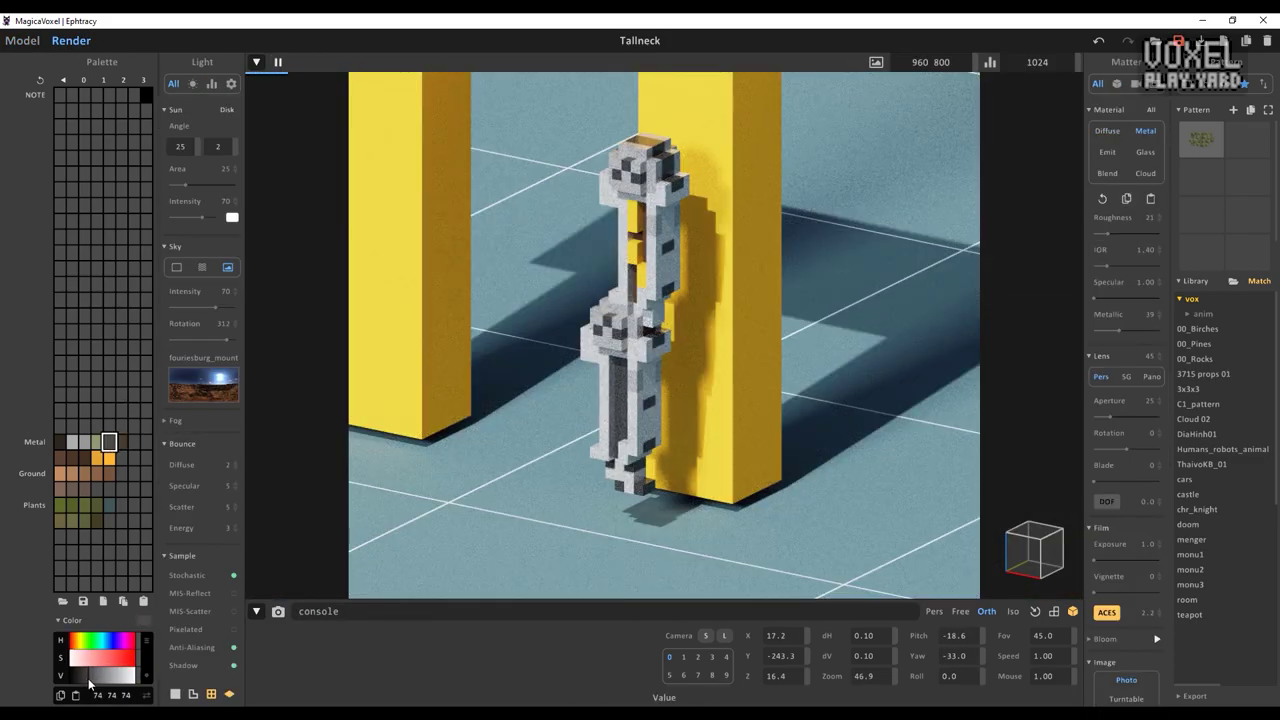
Paint orange (226, 165, 53) cable strips on the leg segments' cores and an olive (150, 151, 117) patch near the upper segment's foot
key(F1)
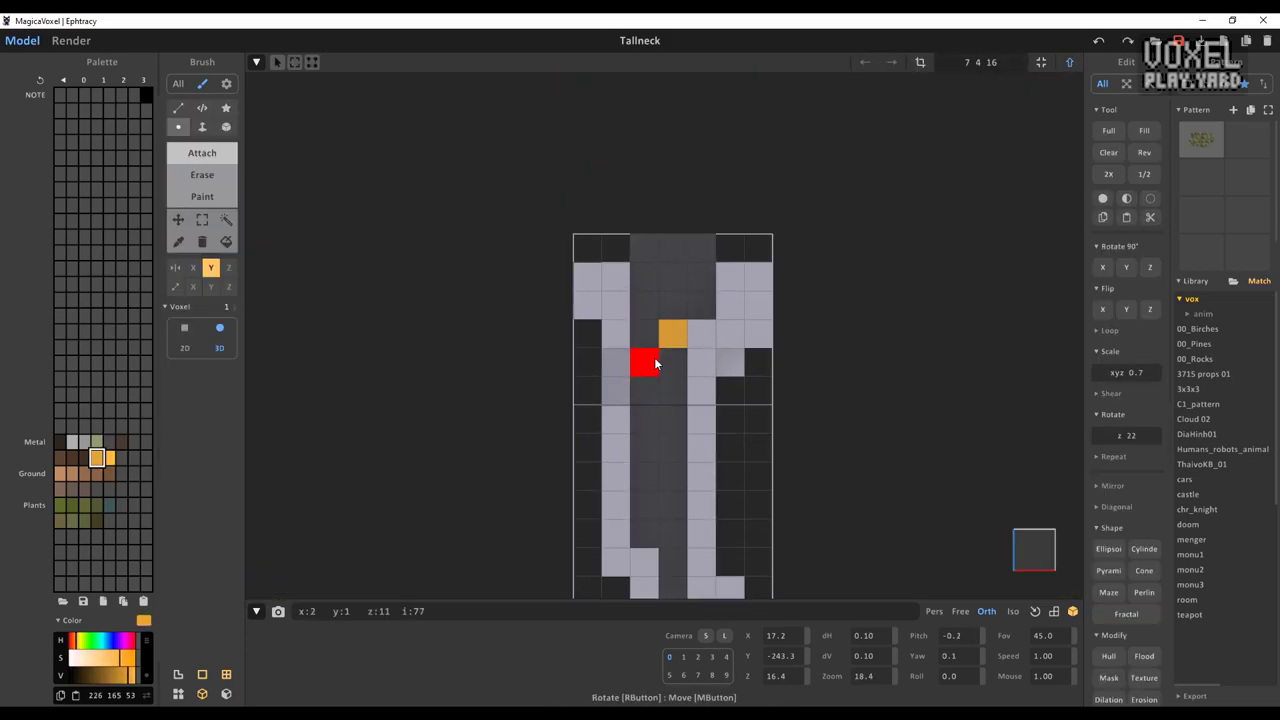
right_drag(457, 493, 733, 369)
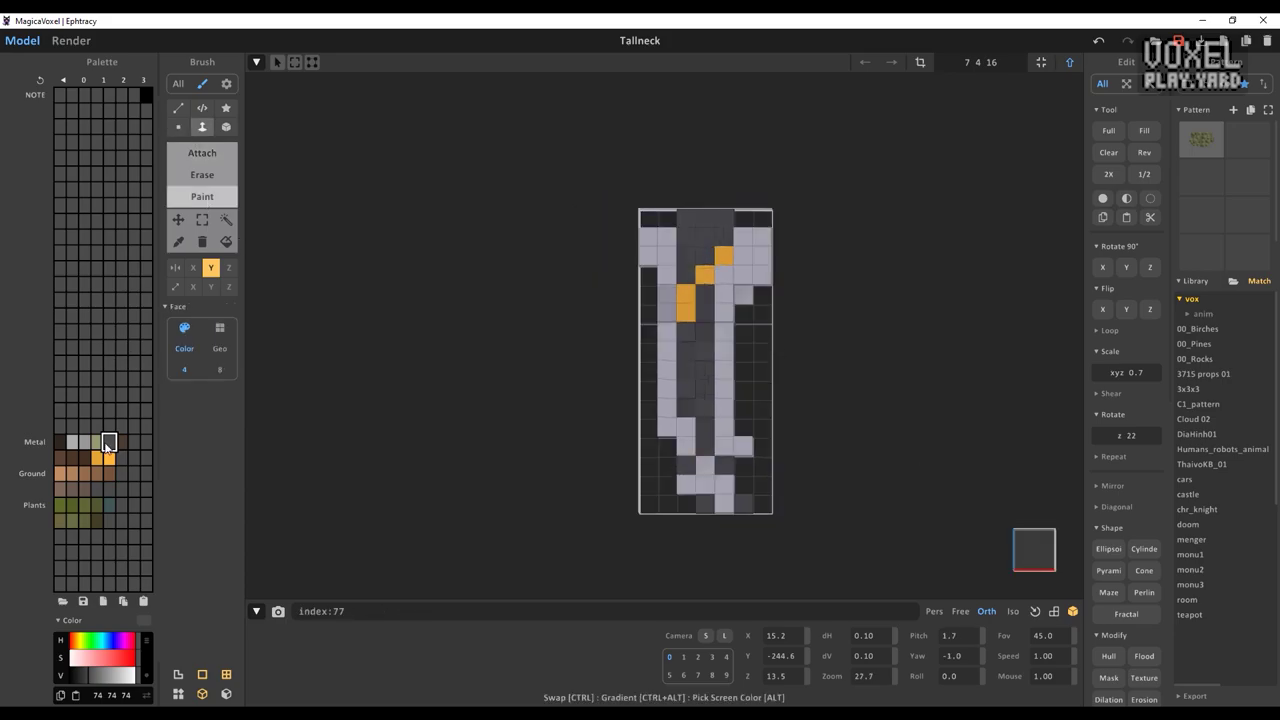
right_drag(686, 421, 613, 284)
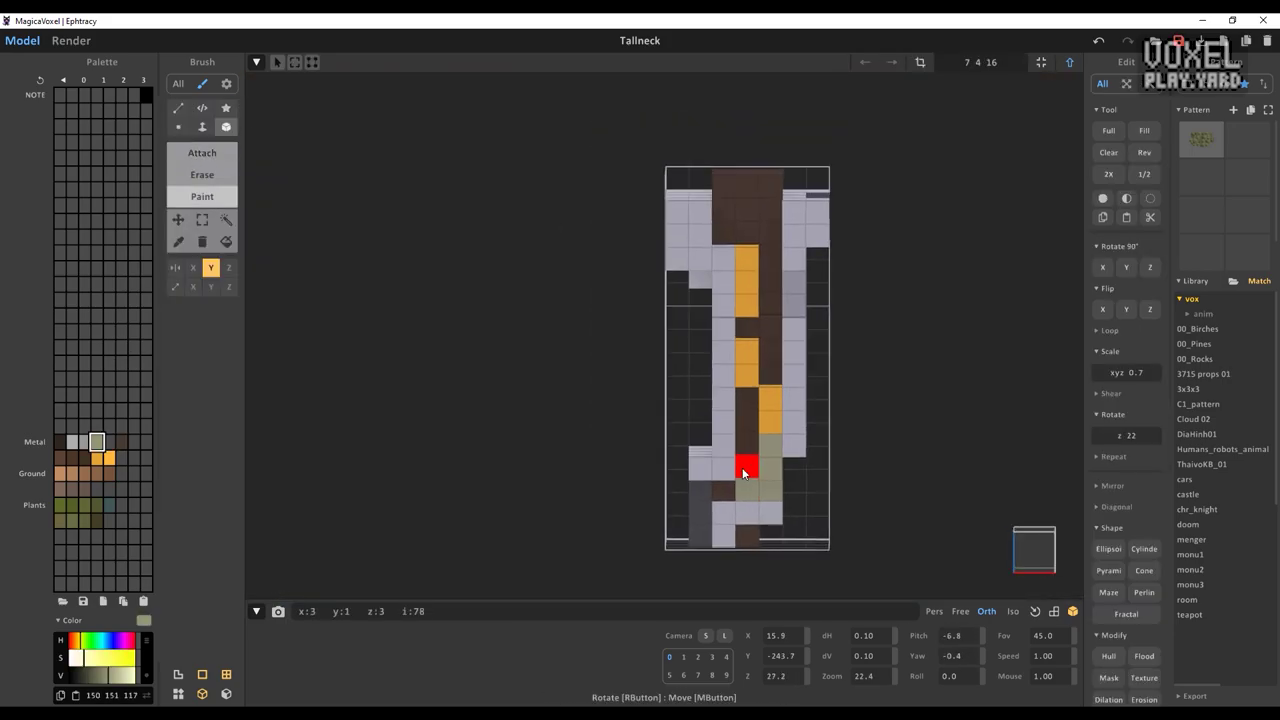
right_drag(748, 463, 664, 505)
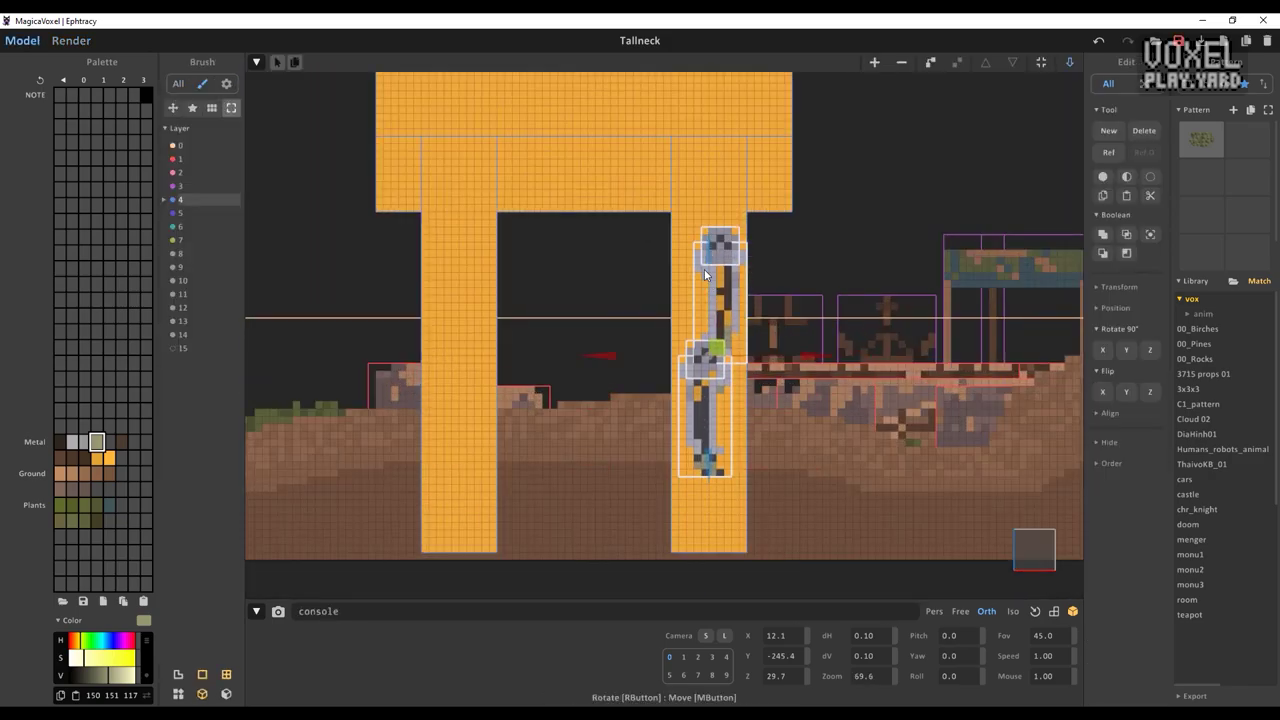
Shape a 15 x 10 x 28 thigh above the front leg, with a tapering light grey shell over a dark grey inner layer
scroll(700, 360, down, 2)
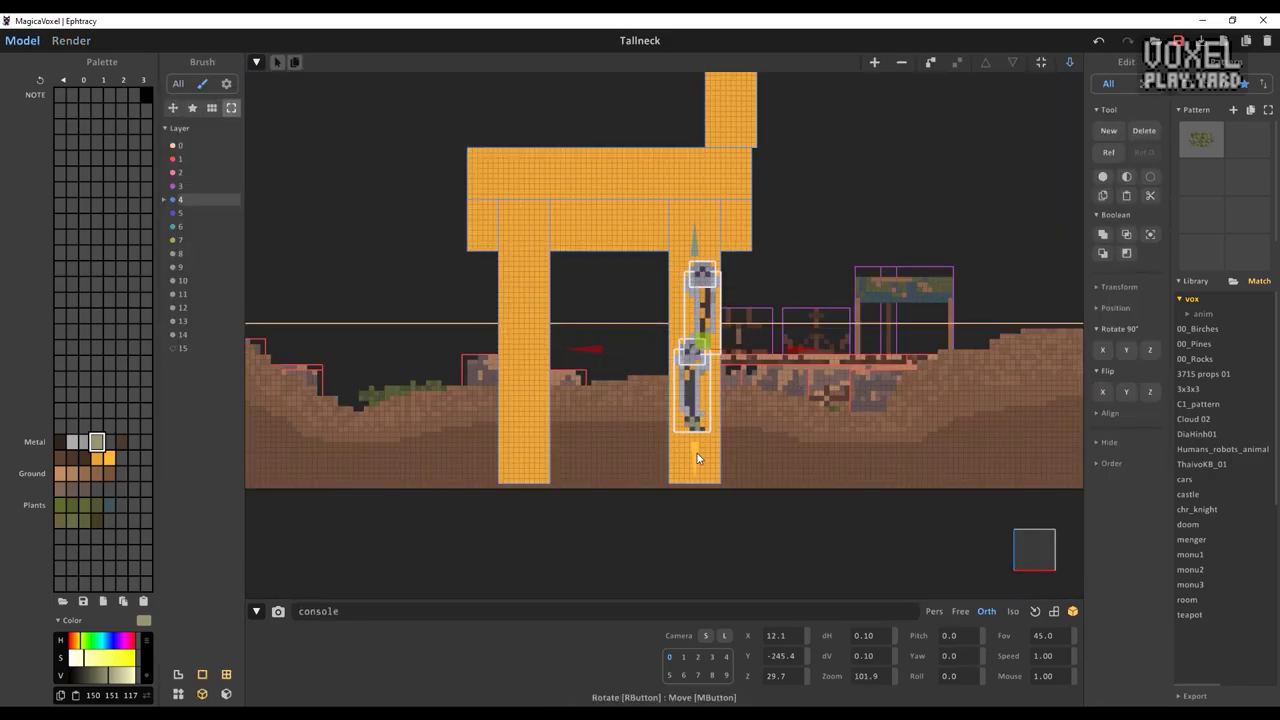
scroll(697, 453, up, 4)
double_click(754, 240)
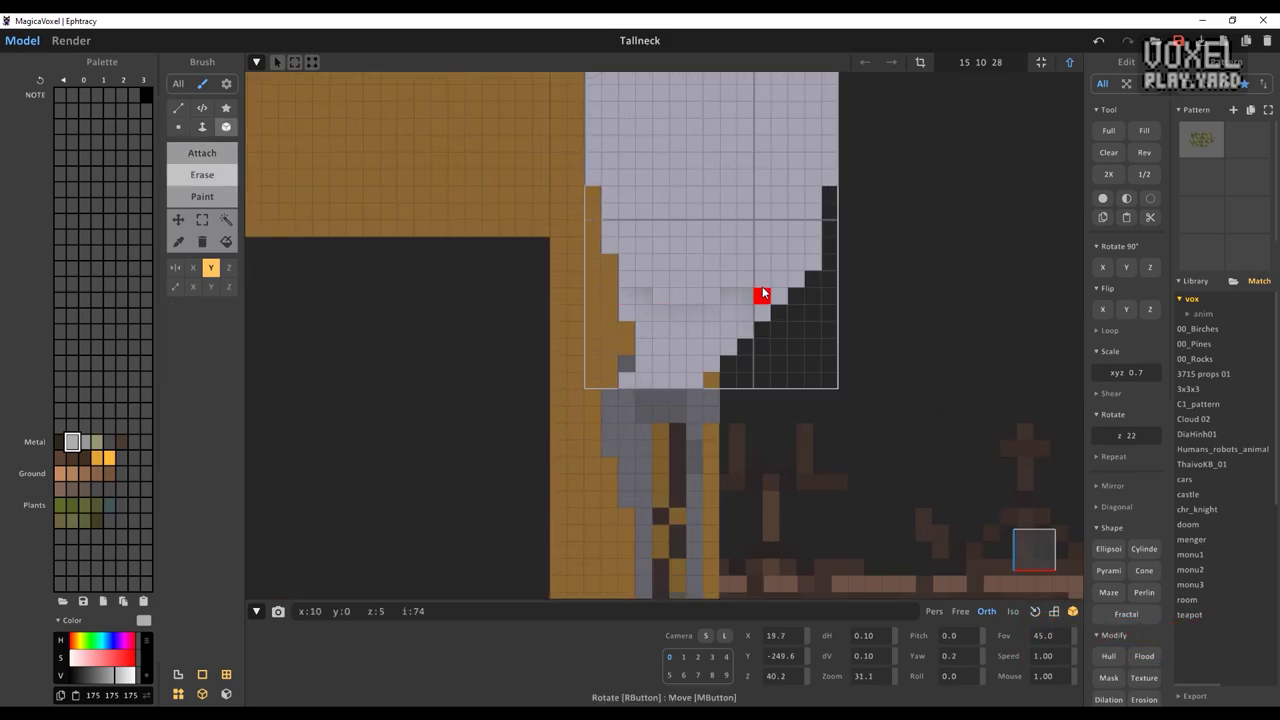
right_drag(763, 293, 673, 296)
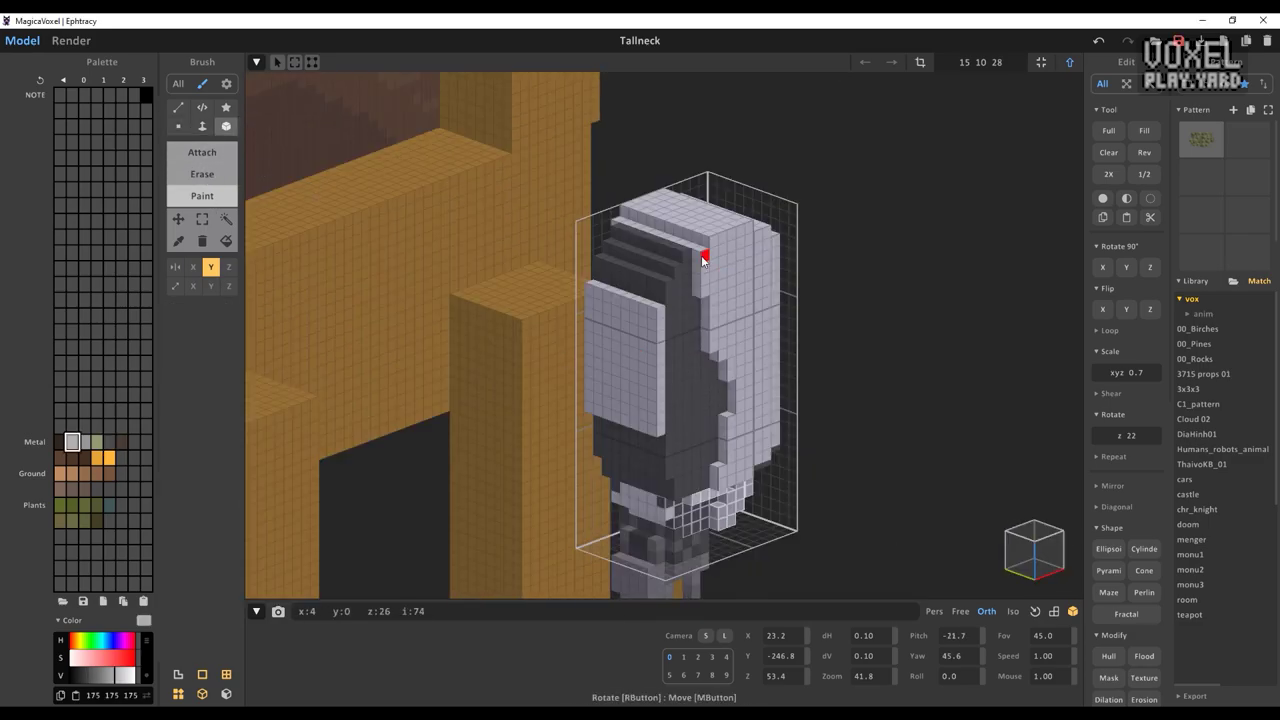
Round the thigh's top edges and detail its outer side with dark grey seams, mid-grey (151, 151, 151) patches and orange cables
right_drag(581, 340, 675, 328)
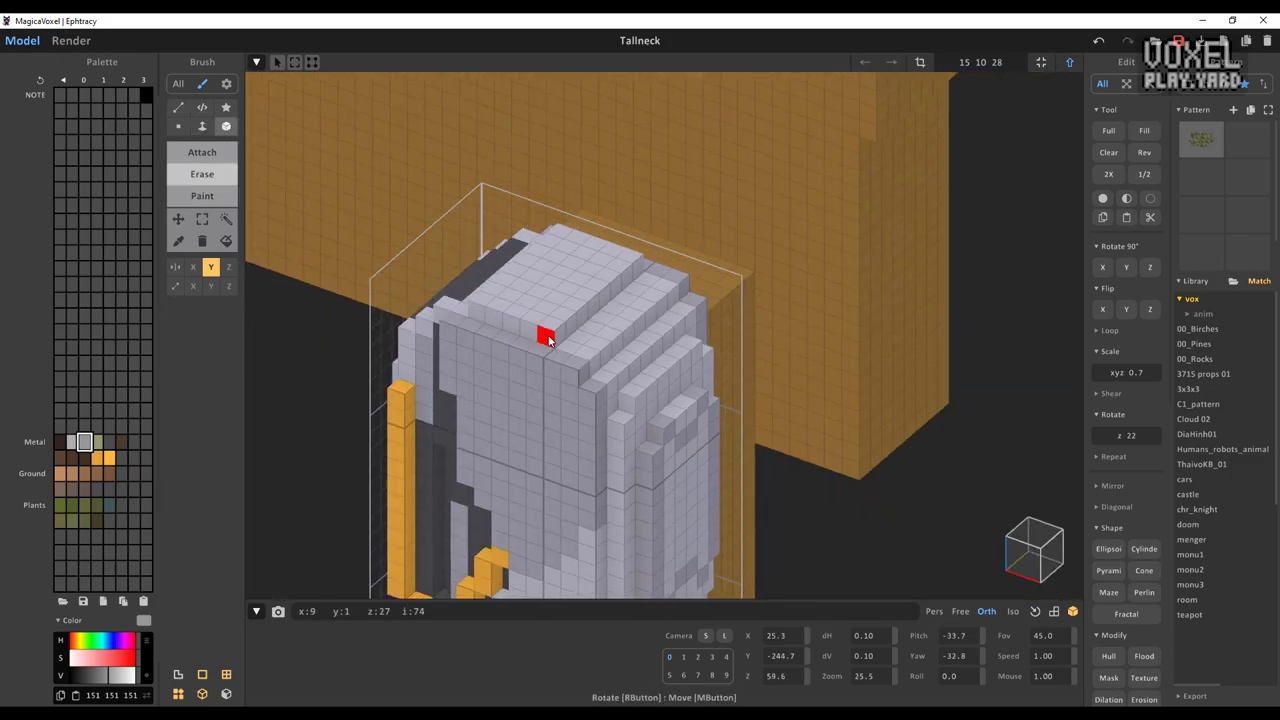
right_drag(548, 340, 562, 330)
mouse_move(686, 420)
right_down()
mouse_move(586, 366)
mouse_move(549, 408)
right_up()
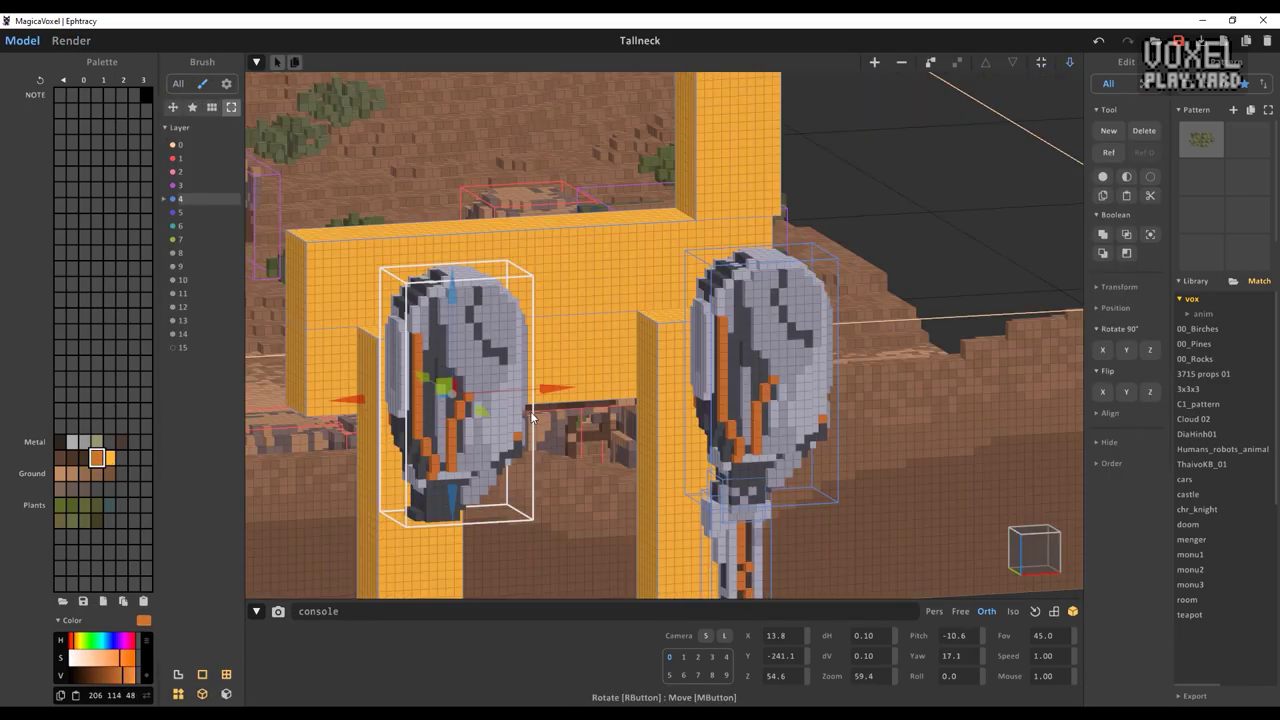
Place a copy of the thigh over the rear leg and paint an olive (150, 151, 117) band on its outer side
drag(530, 411, 580, 409)
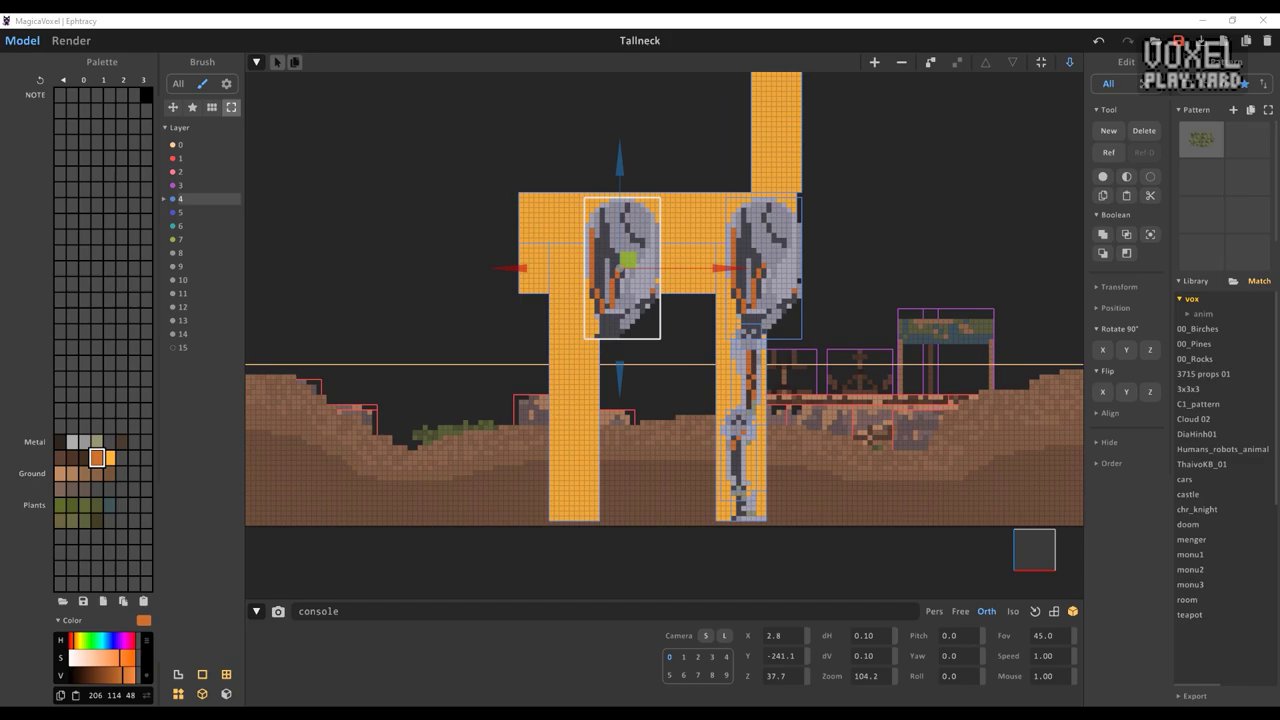
right_drag(812, 332, 838, 346)
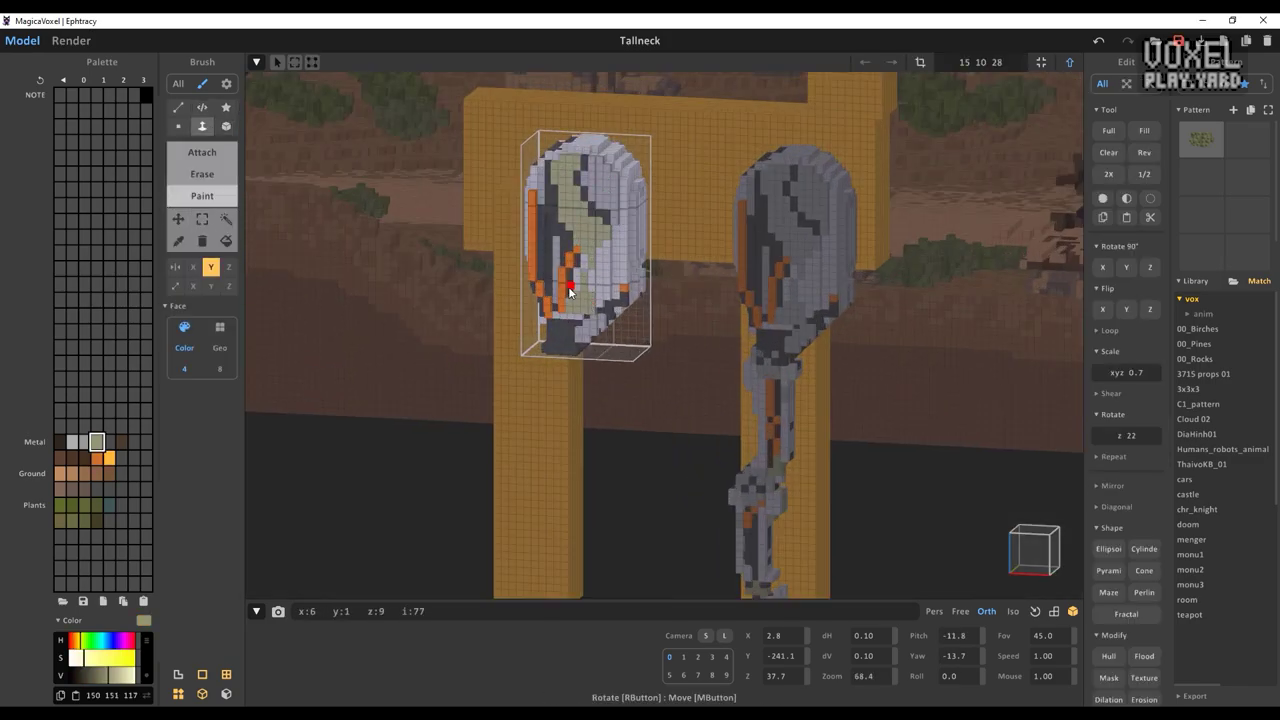
scroll(568, 292, up, 5)
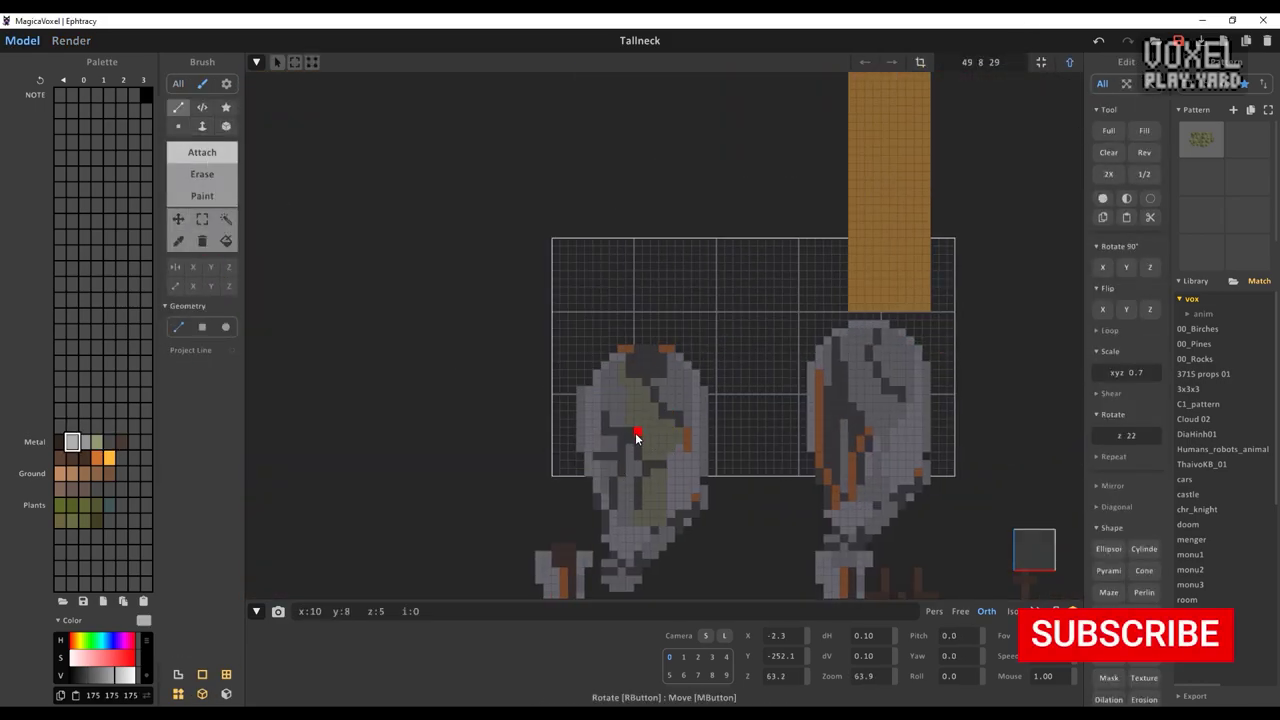
Sculpt the light grey body above the thighs with a raised front hump, erasing its upper and lower edges into rounded steps
drag(880, 246, 744, 325)
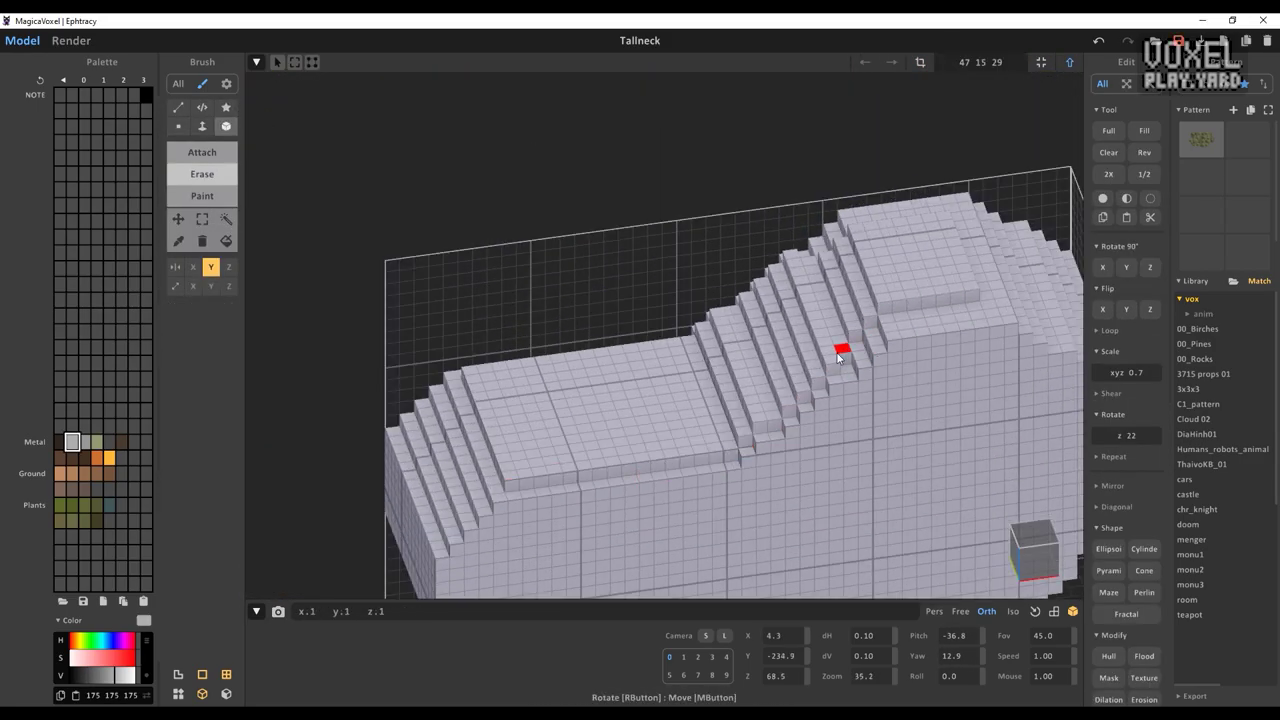
right_drag(730, 450, 736, 414)
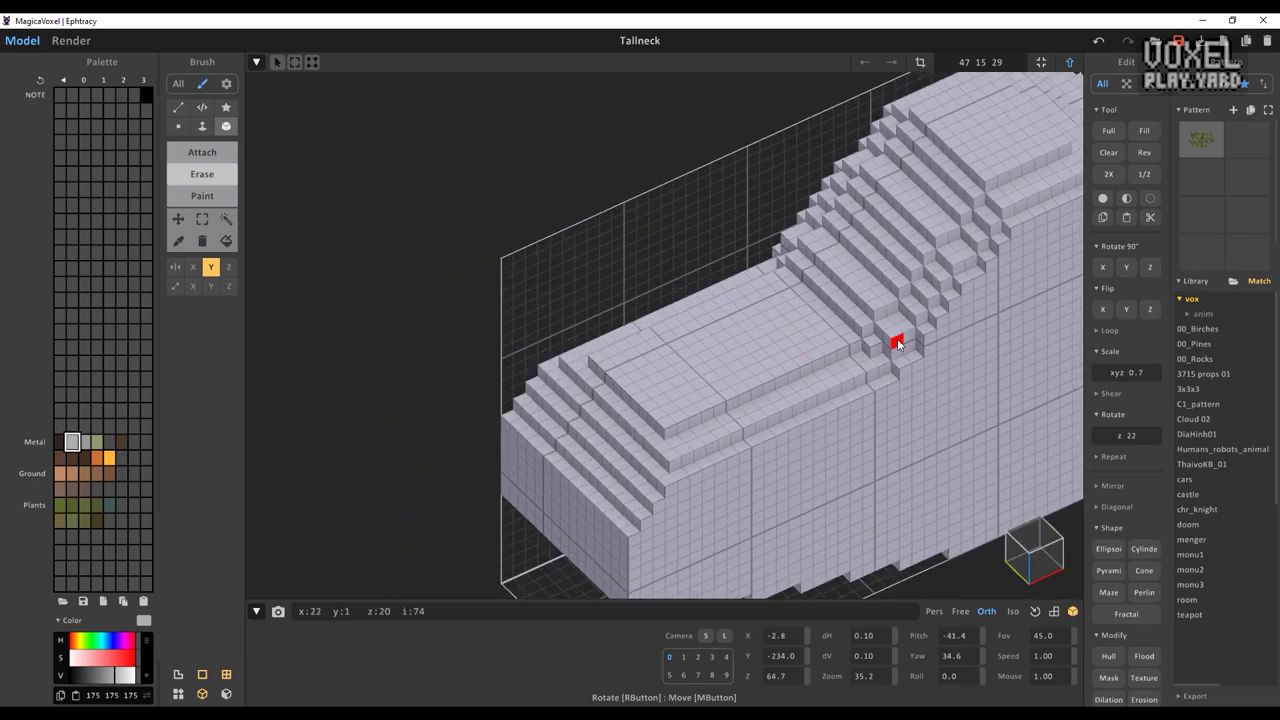
right_drag(658, 508, 740, 493)
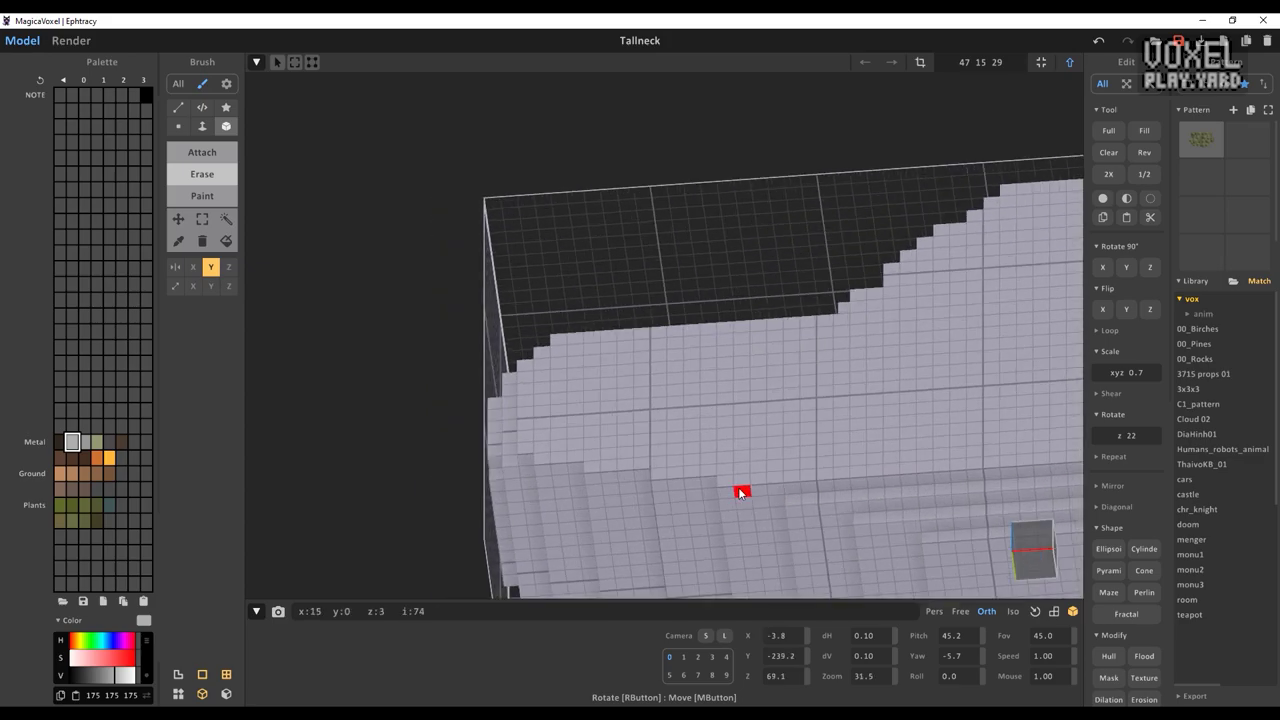
right_drag(645, 487, 505, 382)
key(Tab)
key(Tab)
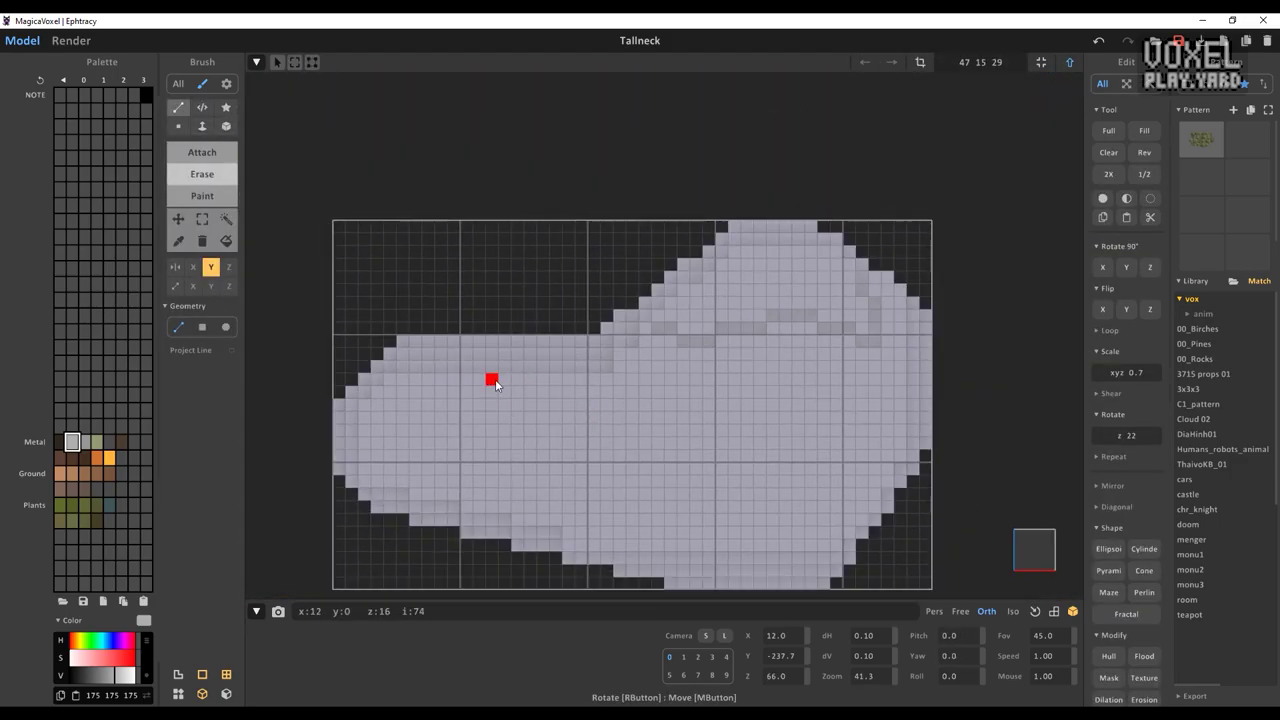
Colour the body's sides dark grey below the light grey upper plates, with an orange side cable and light grey front plates
right_drag(600, 380, 731, 343)
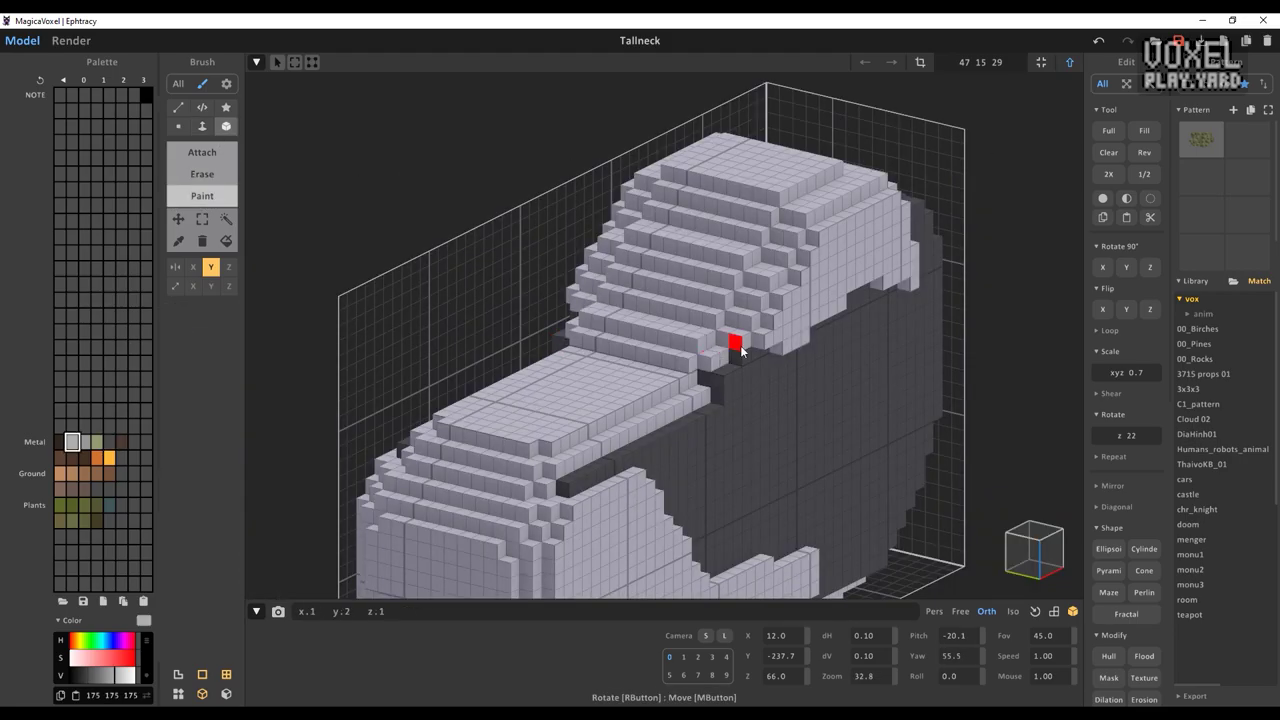
scroll(809, 434, up, 3)
mouse_move(785, 566)
right_down()
mouse_move(783, 435)
mouse_move(789, 455)
mouse_move(236, 128)
mouse_move(726, 374)
mouse_move(789, 371)
mouse_move(749, 477)
right_up()
scroll(793, 515, down, 3)
scroll(793, 515, up, 3)
right_drag(793, 515, 922, 421)
scroll(709, 410, up, 3)
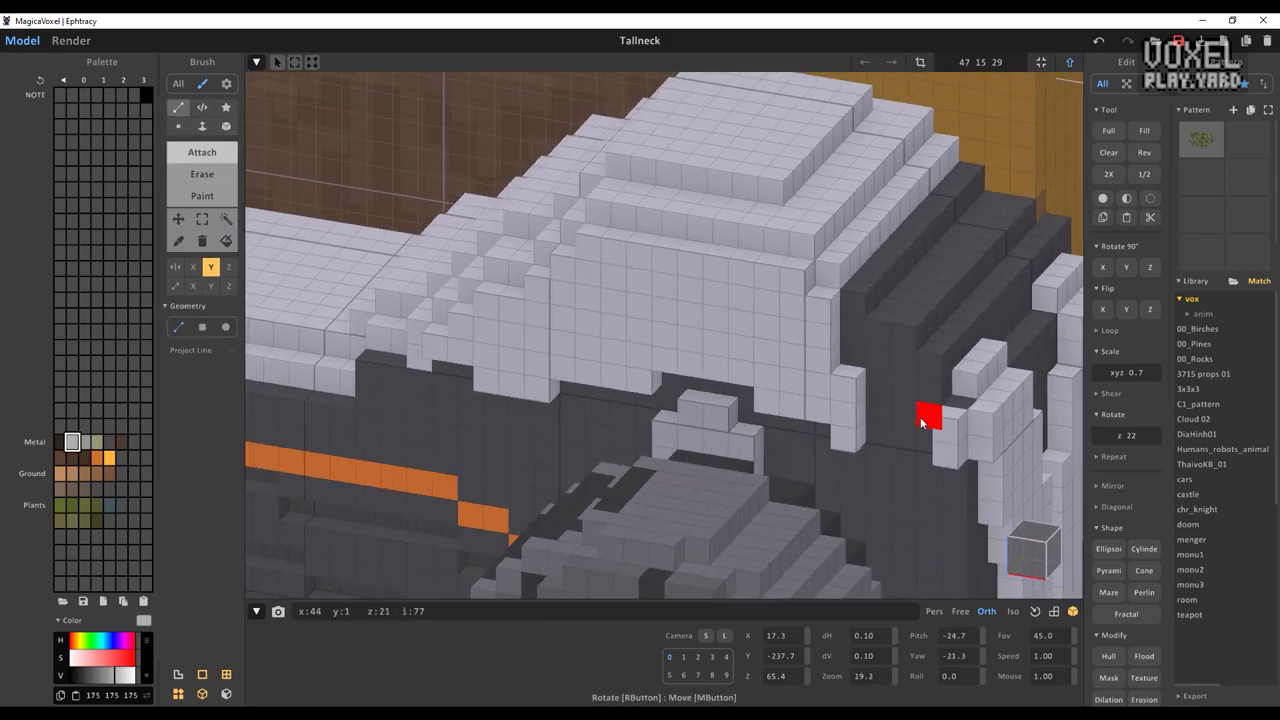
Paint olive (150, 151, 117) patches on the front of the body's hump and chest
scroll(890, 345, down, 2)
mouse_move(890, 345)
right_down()
mouse_move(735, 385)
mouse_move(695, 330)
mouse_move(580, 490)
mouse_move(750, 430)
mouse_move(620, 480)
mouse_move(597, 503)
mouse_move(594, 434)
mouse_move(650, 470)
mouse_move(580, 375)
mouse_move(578, 318)
mouse_move(641, 447)
right_up()
scroll(650, 470, down, 5)
scroll(650, 470, up, 5)
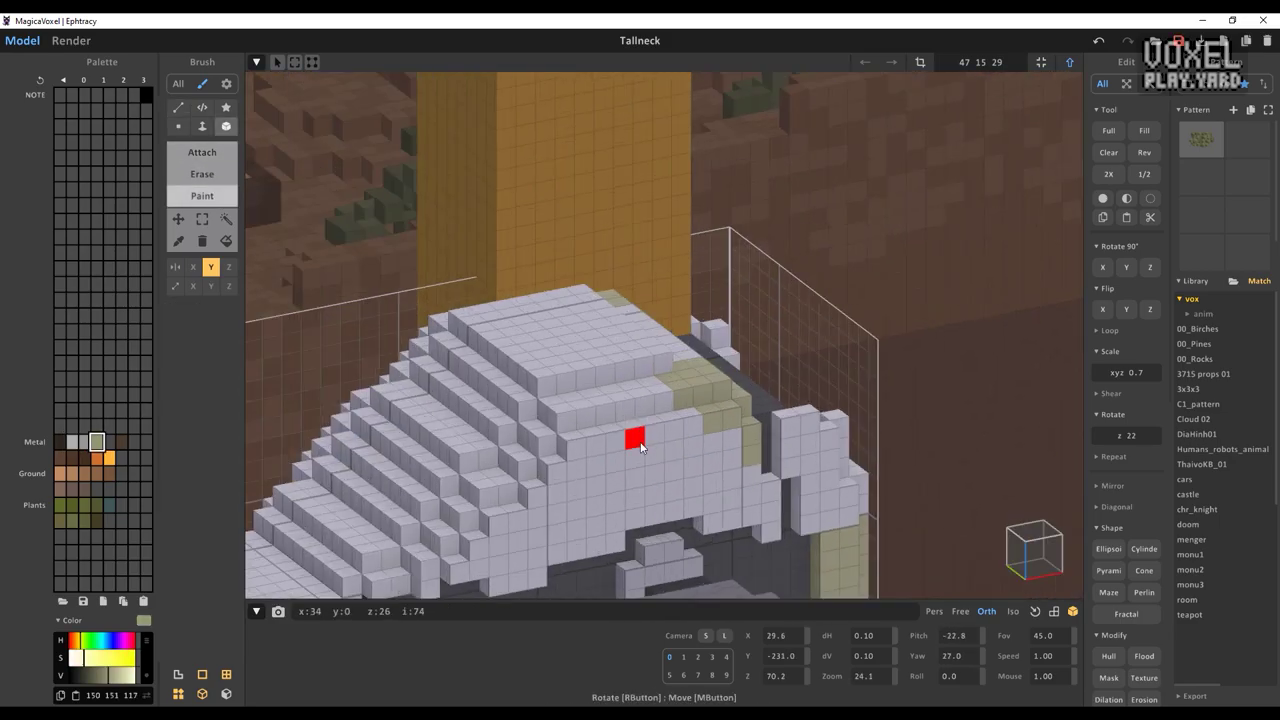
Paint mirrored dark grey (74, 74, 74) markings across the steps of the hump and the flat back of the body
right_drag(651, 344, 757, 290)
scroll(757, 290, down, 1)
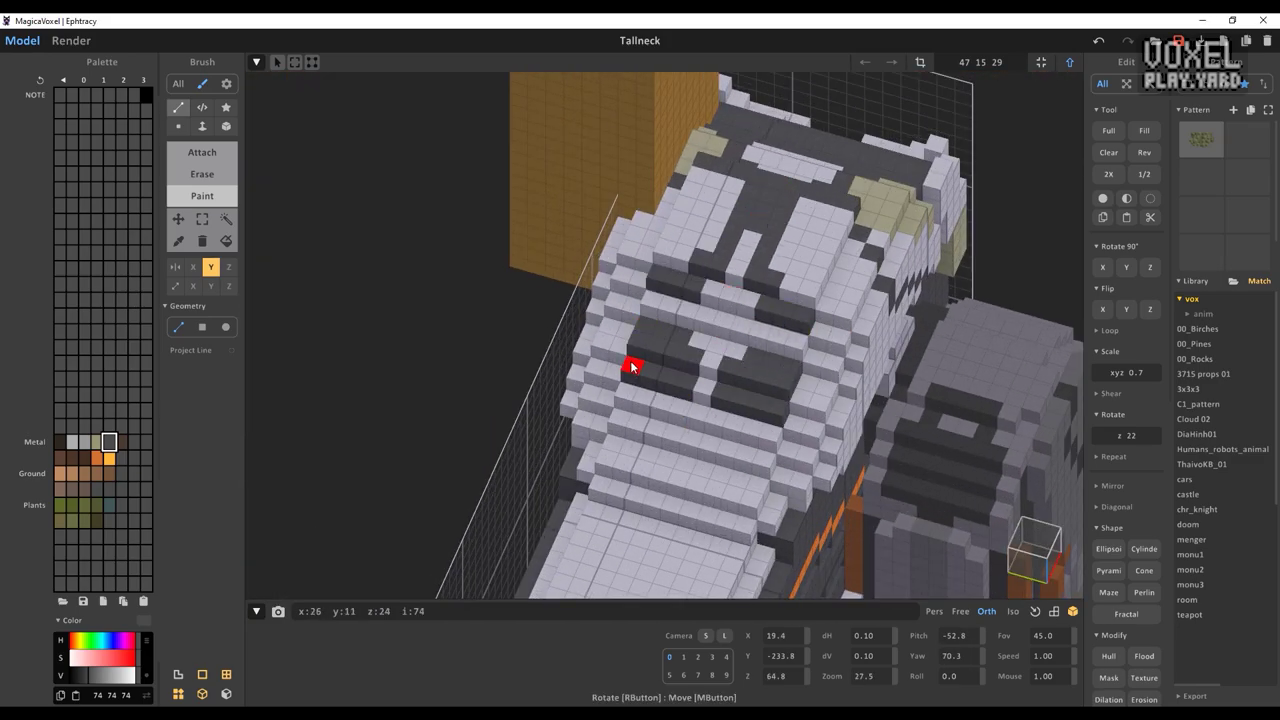
right_drag(641, 512, 681, 398)
scroll(681, 398, down, 2)
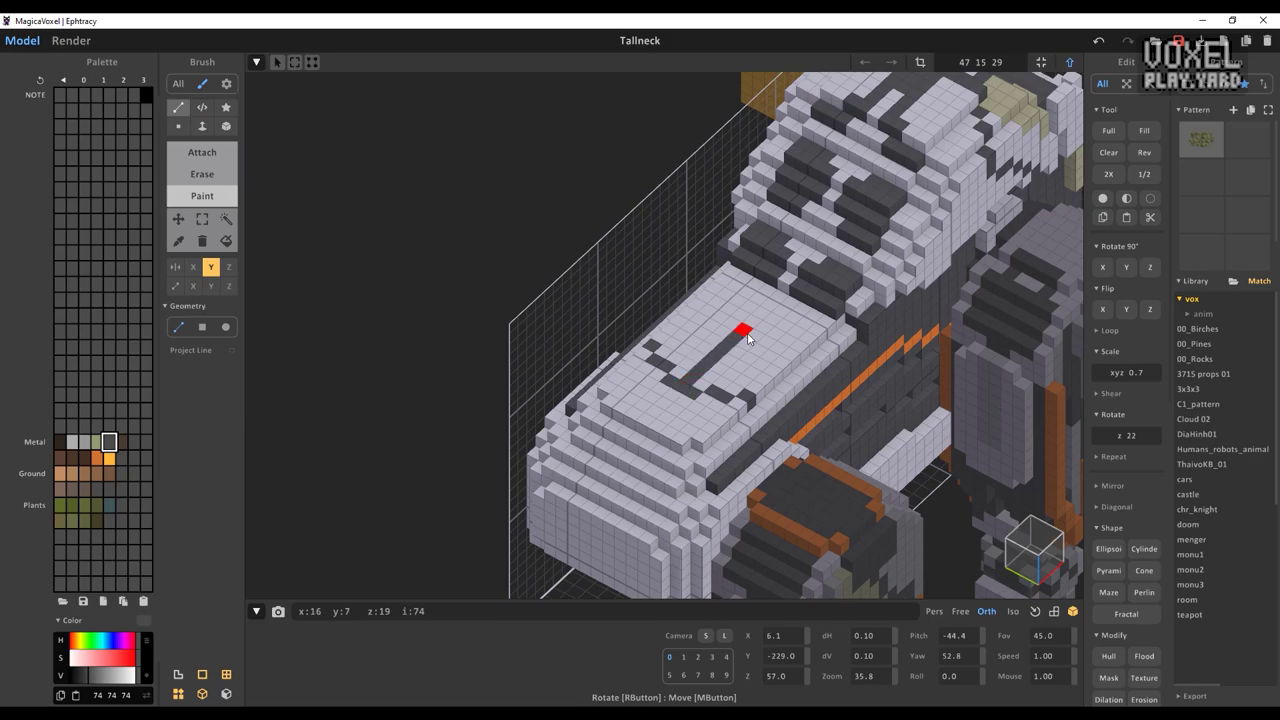
mouse_move(789, 357)
right_down()
mouse_move(731, 357)
mouse_move(814, 289)
mouse_move(609, 405)
mouse_move(897, 419)
mouse_move(473, 244)
mouse_move(708, 372)
mouse_move(749, 371)
mouse_move(700, 360)
mouse_move(750, 400)
mouse_move(786, 369)
mouse_move(751, 437)
right_up()
key(l)
key(f)
key(l)
scroll(912, 383, down, 5)
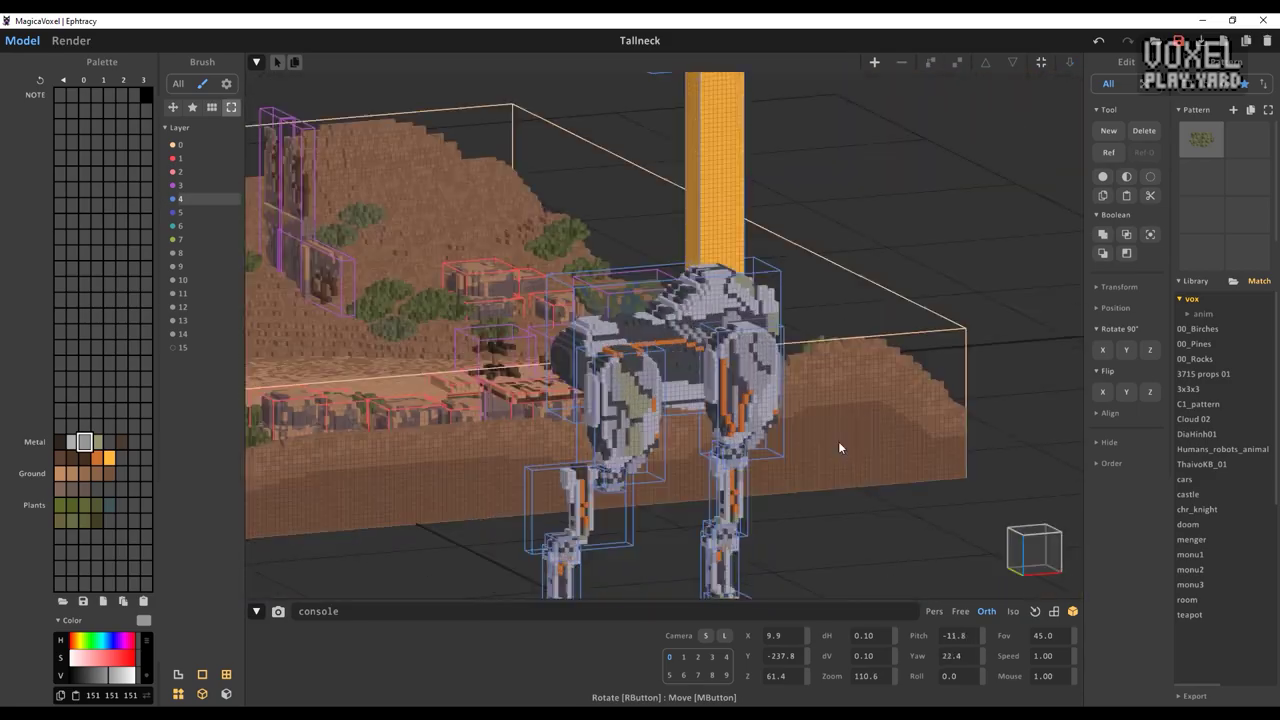
Recolour the body's rear and back dark grey around ragged light grey plates, and erase scattered voxels to roughen the surface
scroll(881, 363, up, 8)
mouse_move(881, 363)
right_down()
mouse_move(704, 287)
mouse_move(771, 294)
mouse_move(757, 395)
mouse_move(699, 408)
mouse_move(777, 337)
right_up()
key(r)
alt+click(704, 287)
key(f)
scroll(961, 430, down, 5)
key(Tab)
mouse_move(961, 430)
right_down()
mouse_move(907, 362)
mouse_move(717, 419)
right_up()
scroll(717, 419, up, 4)
scroll(717, 420, up, 3)
right_drag(686, 366, 606, 357)
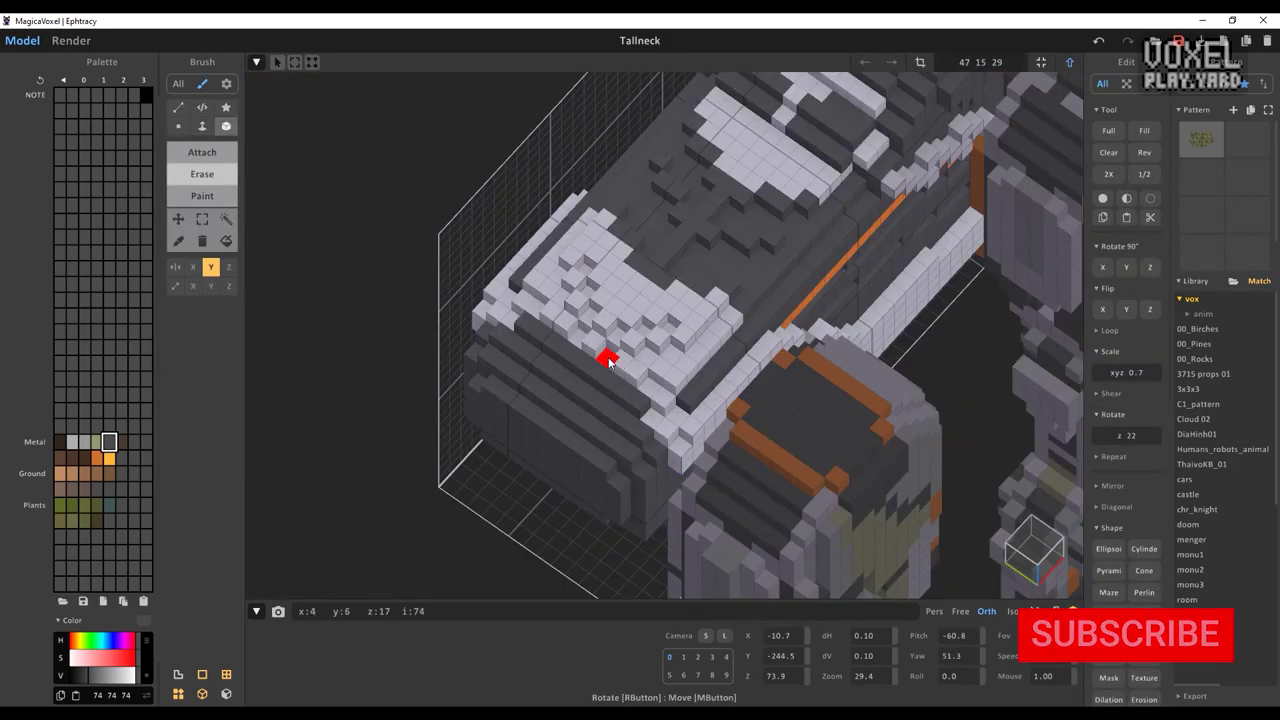
scroll(722, 440, down, 5)
scroll(722, 440, up, 4)
right_drag(722, 440, 845, 427)
Add a model behind the body, build a light grey upright fin with a dark grey connector, and crop it to 9 x 4 x 16
key(Tab)
key(Tab)
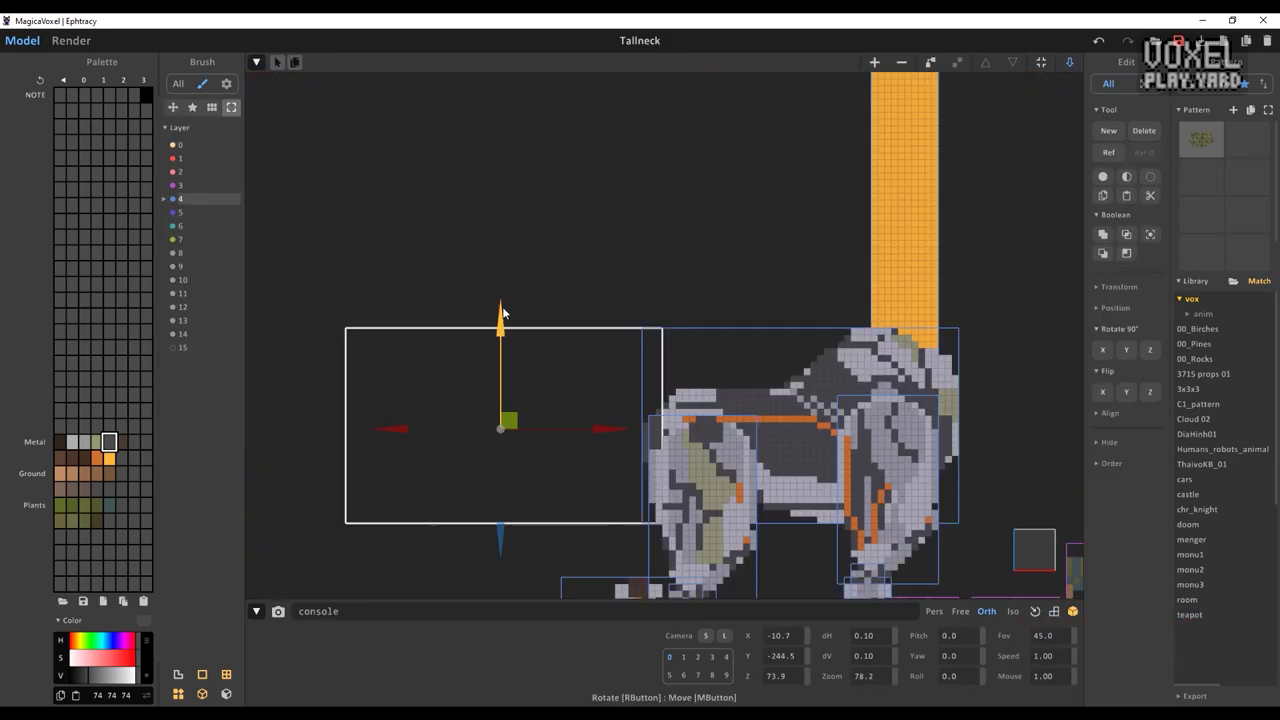
key(Tab)
scroll(656, 448, up, 3)
middle_drag(614, 428, 614, 419)
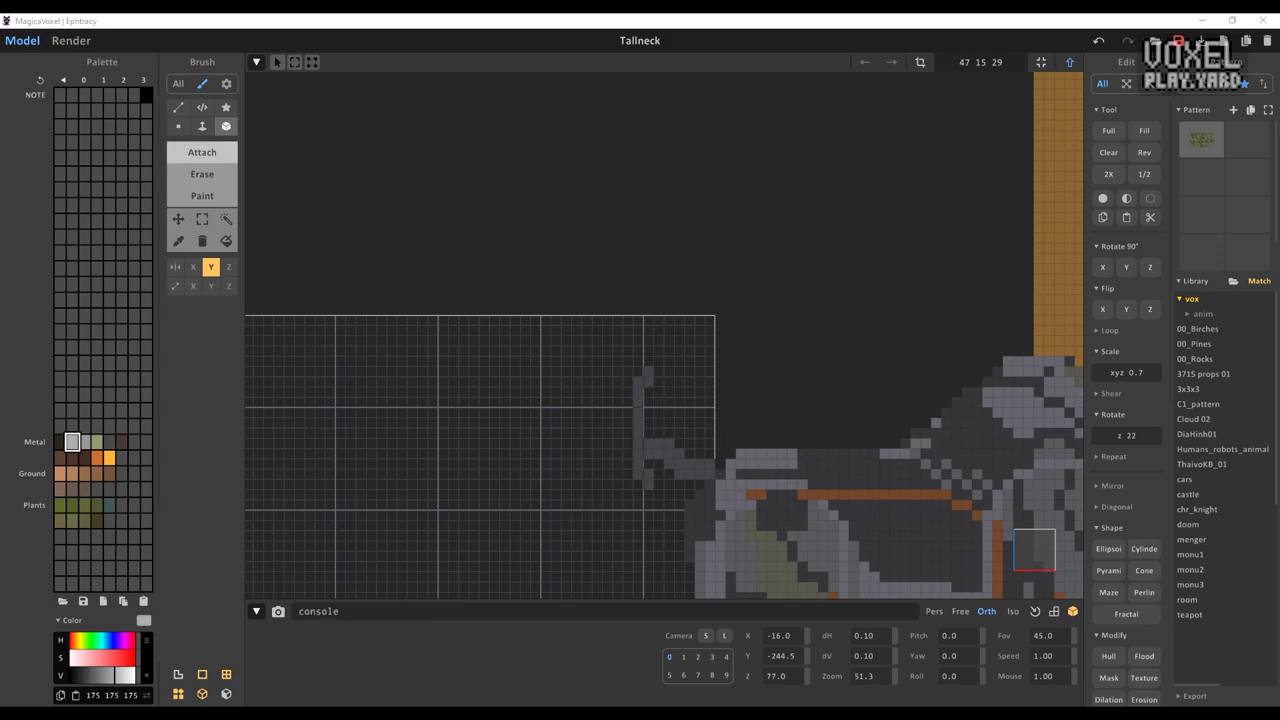
scroll(656, 362, up, 3)
right_drag(628, 360, 560, 300)
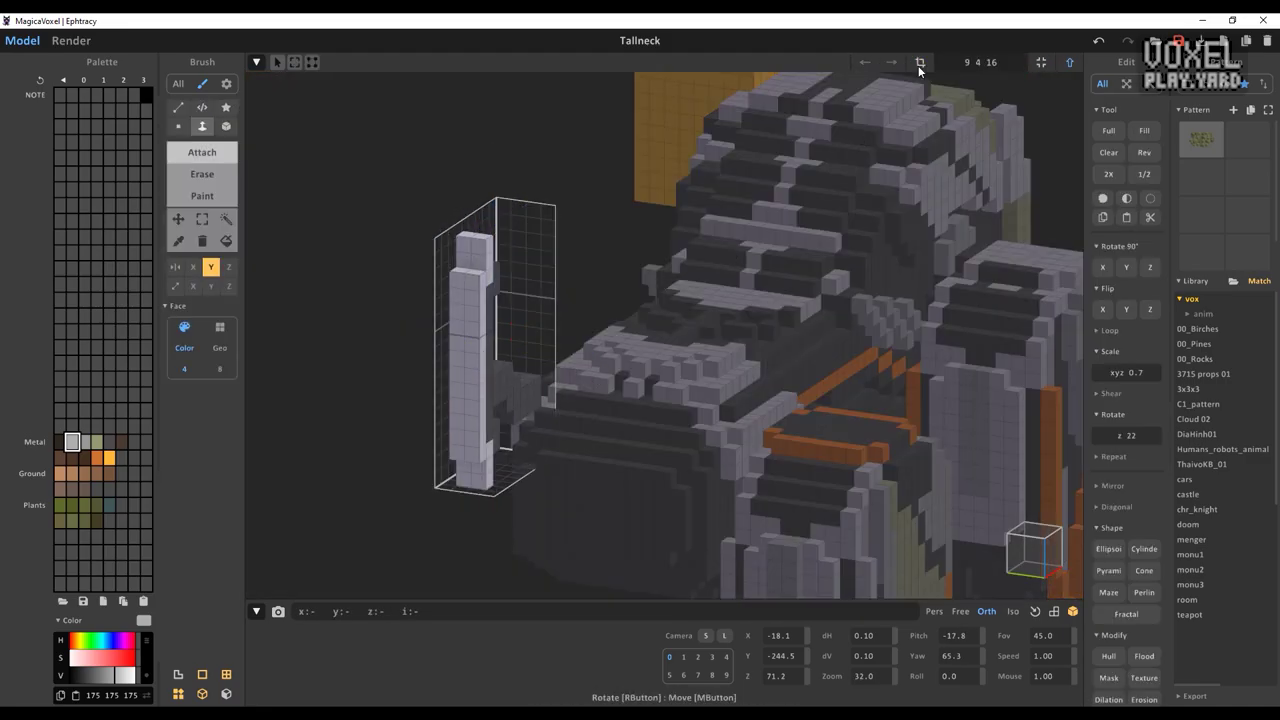
Place a copy of the upright fin beside the first one at the body's rear
key(Tab)
mouse_move(672, 340)
right_down()
mouse_move(780, 255)
mouse_move(877, 320)
mouse_move(864, 352)
mouse_move(718, 404)
right_up()
scroll(877, 320, up, 4)
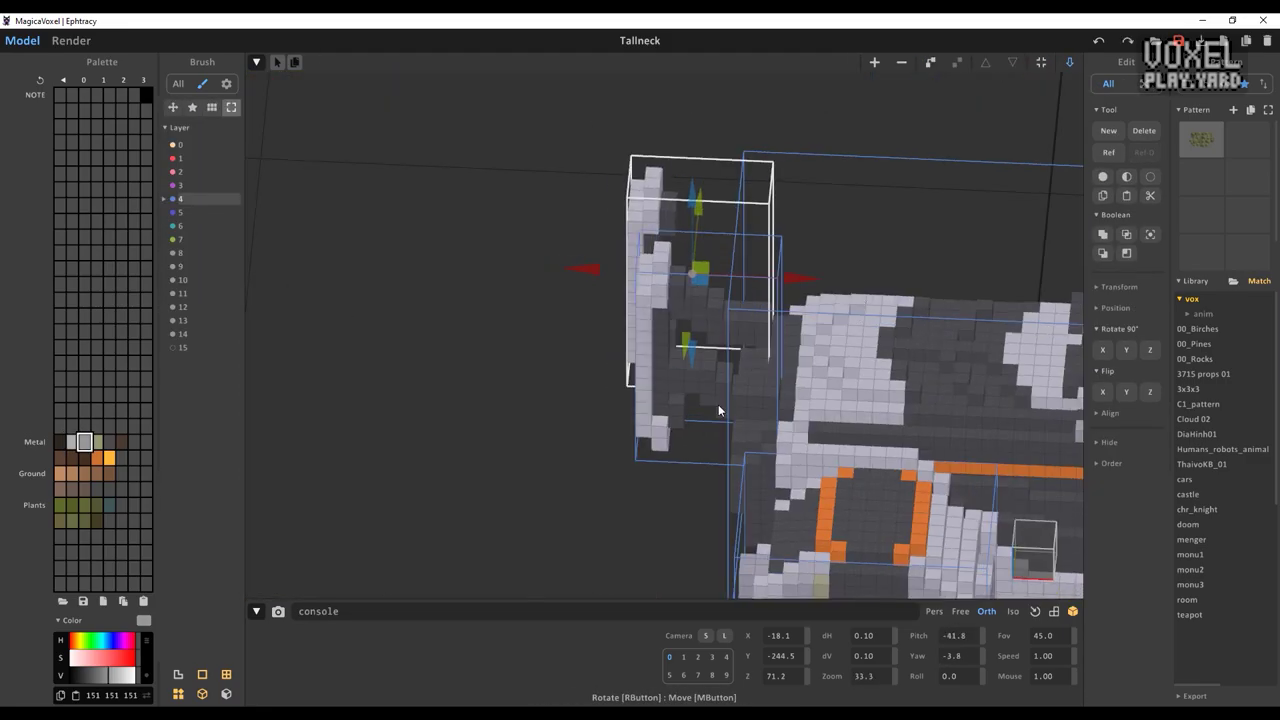
Detail the rear fins with dark grey (74, 74, 74) struts connecting them to the body
key(Tab)
right_drag(907, 284, 866, 341)
right_drag(760, 380, 792, 322)
scroll(803, 474, down, 3)
key(Tab)
key(0)
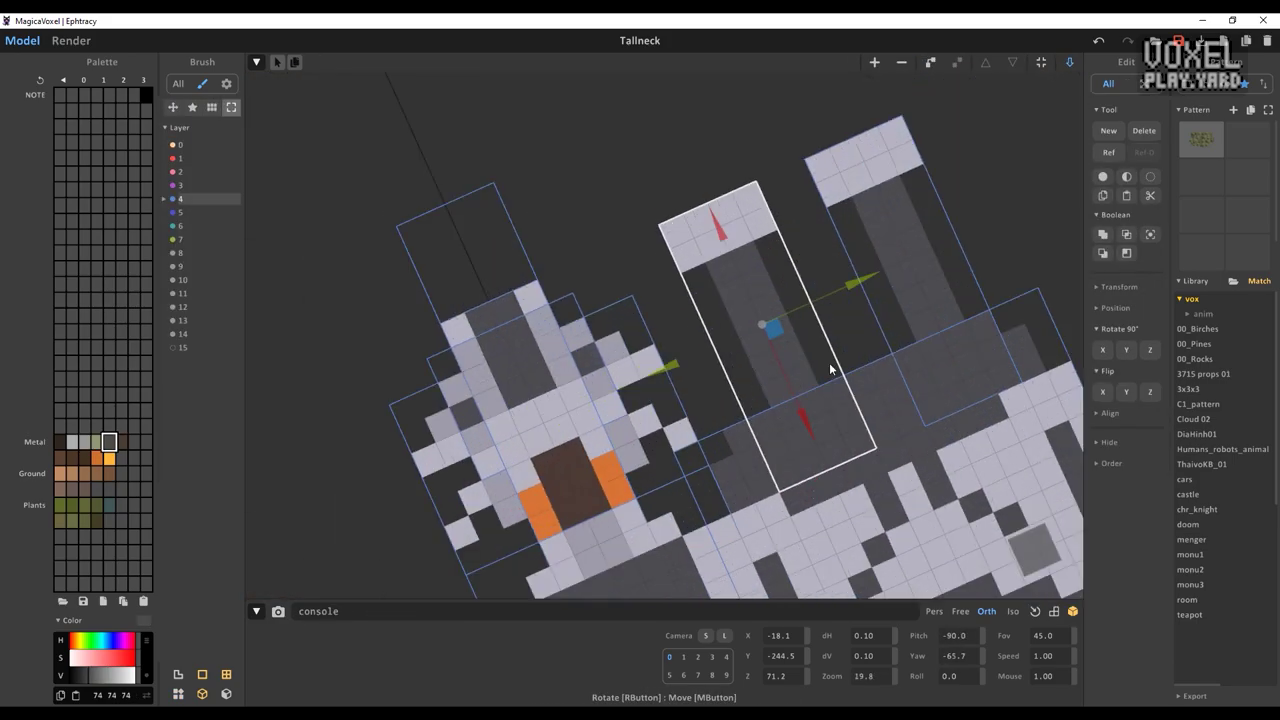
Position the lower pair of fins along the body's length behind the taller fins and check the model in the render preview
key(Tab)
key(1)
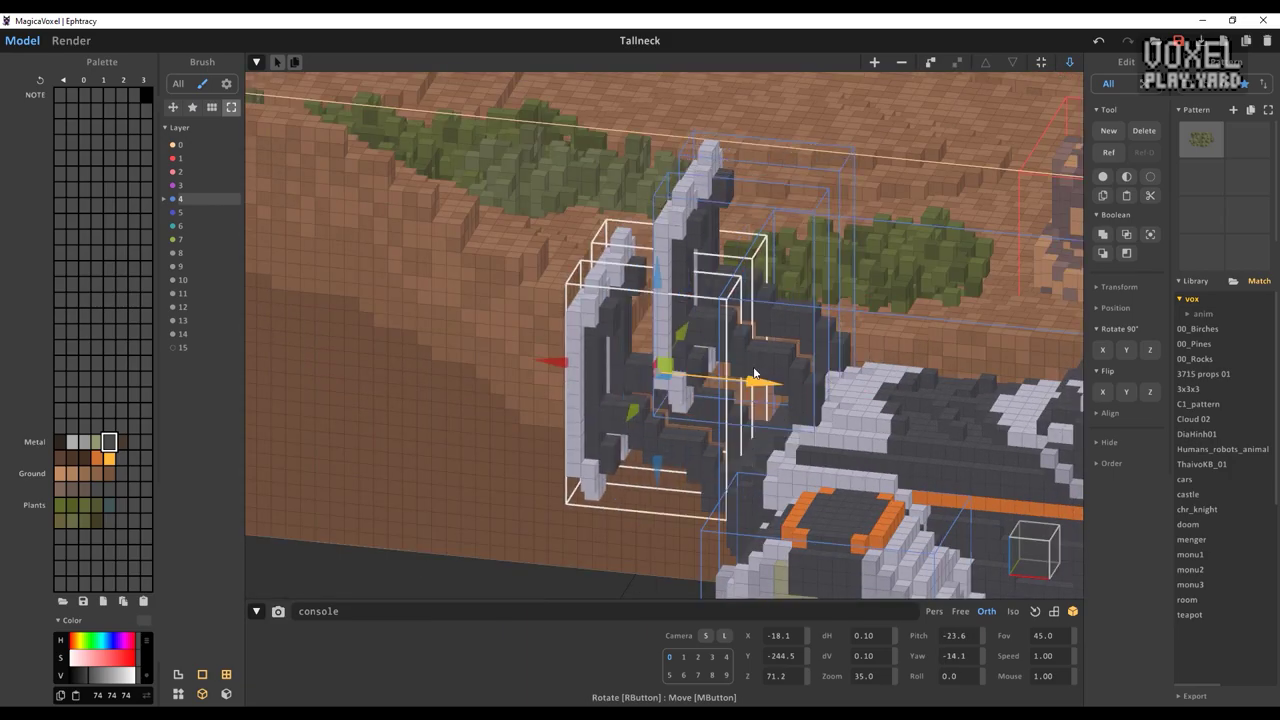
click(71, 40)
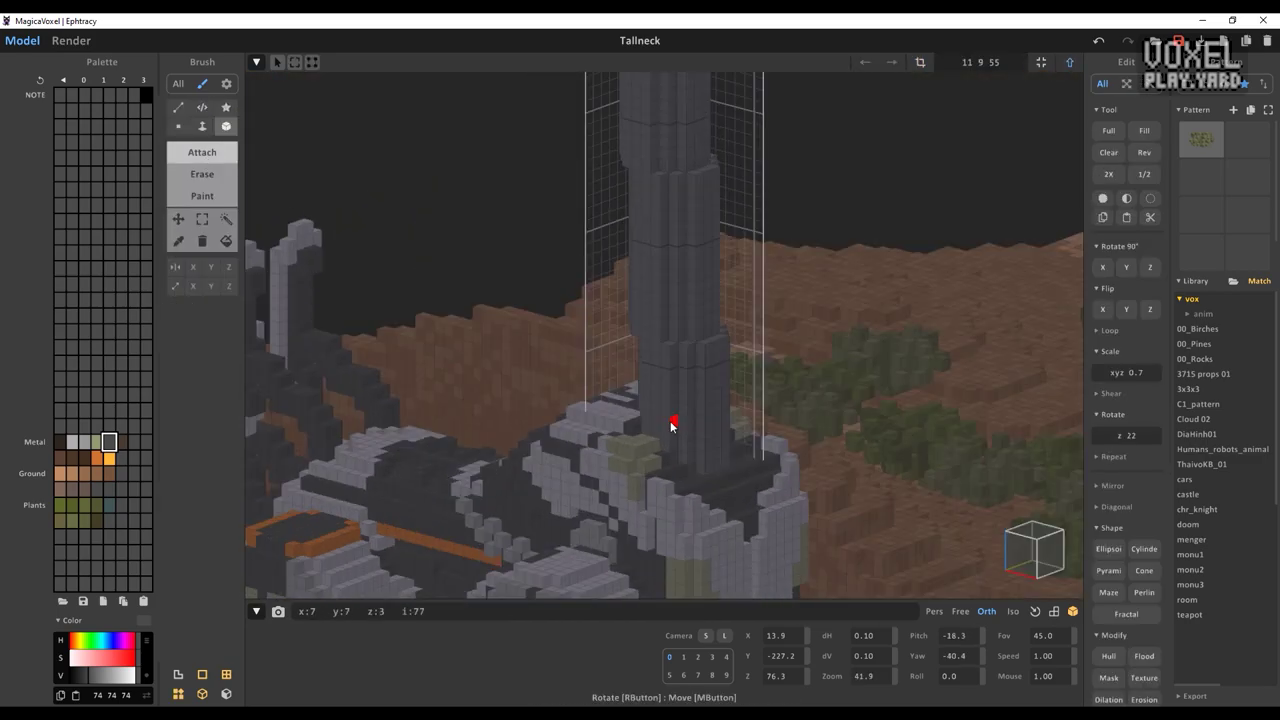
Turn on Y mirroring and add paired light grey (175, 175, 175) vertical strips at the base of the dark grey neck
click(211, 268)
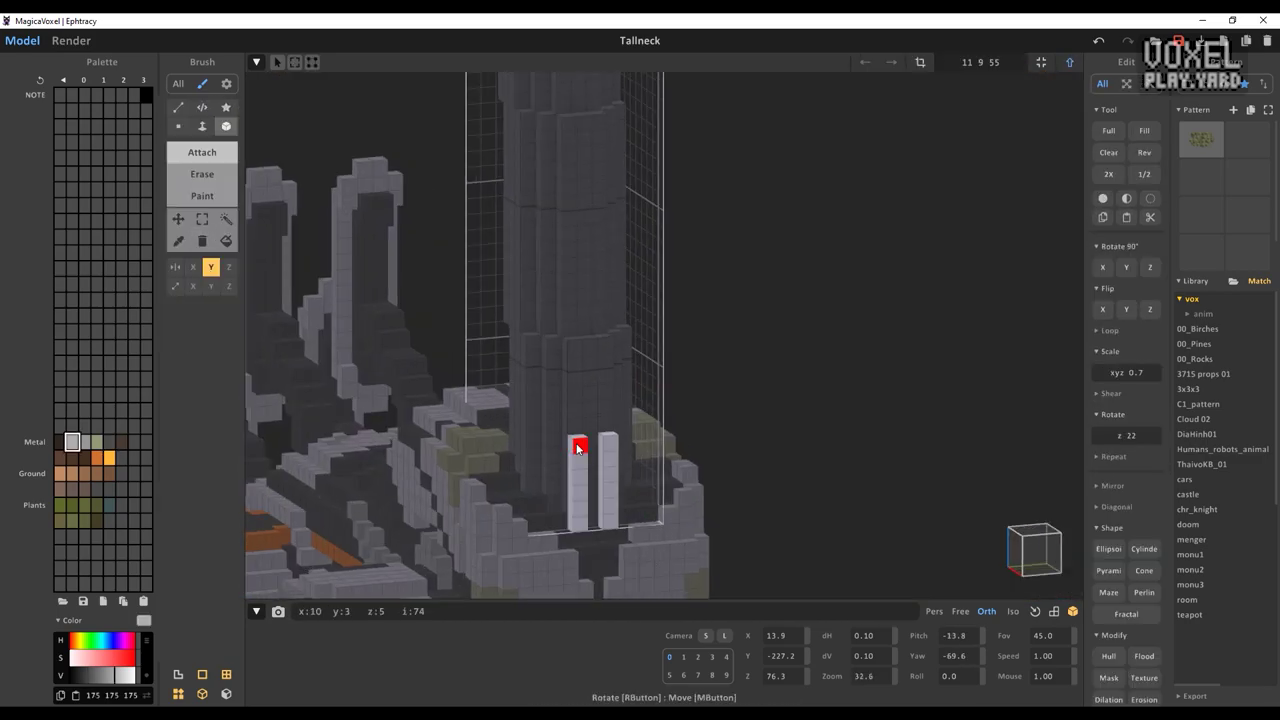
right_drag(577, 448, 806, 368)
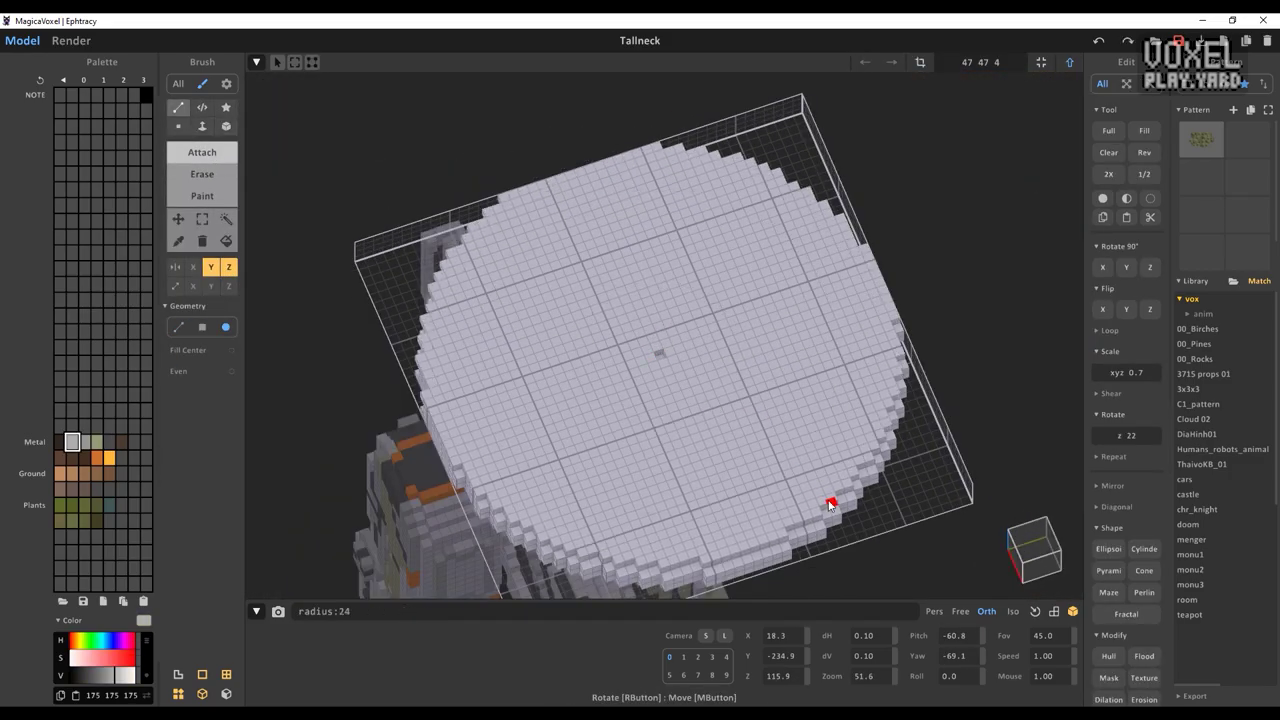
Shape the light grey 47 x 47 x 4 head disc with stepped rims and cut a notch into its edge above the neck
mouse_move(829, 505)
right_down()
mouse_move(849, 431)
mouse_move(843, 369)
mouse_move(808, 357)
right_up()
scroll(849, 431, down, 3)
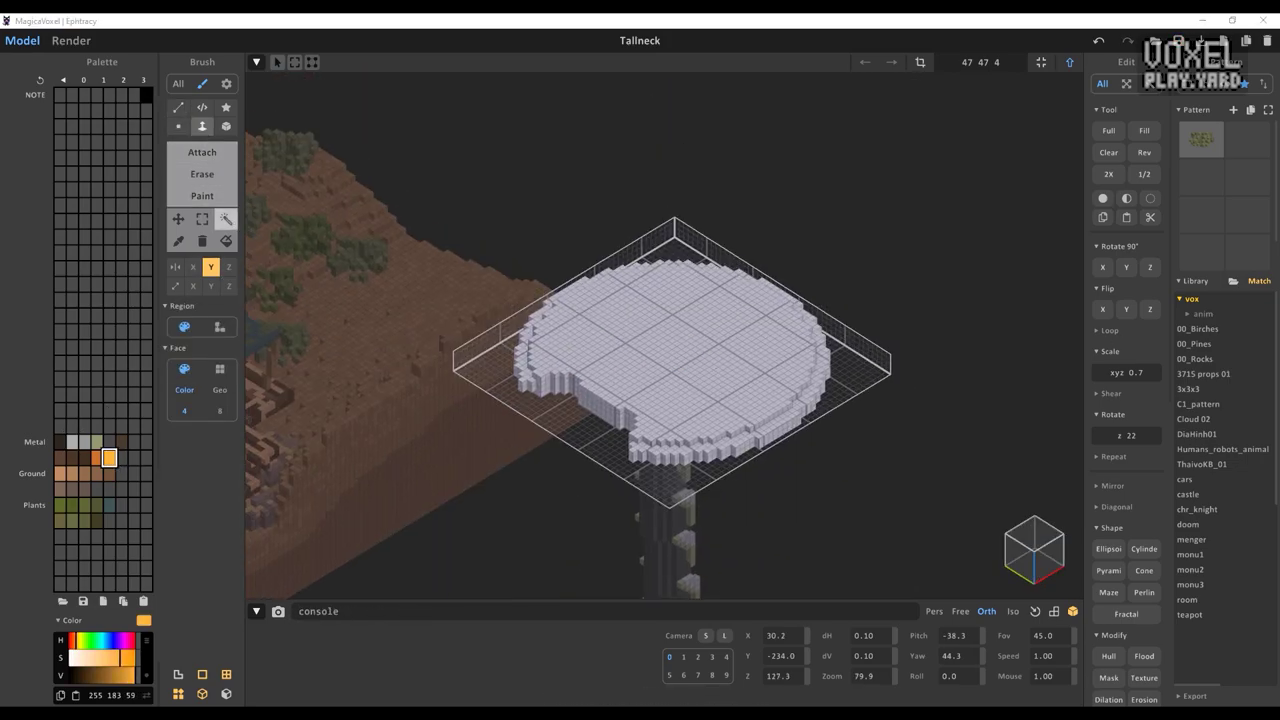
Paint the disc's top with a dark grey centre circle, orange and olive arcs around it, dark grey diagonal seams and mid-grey lines
click(179, 107)
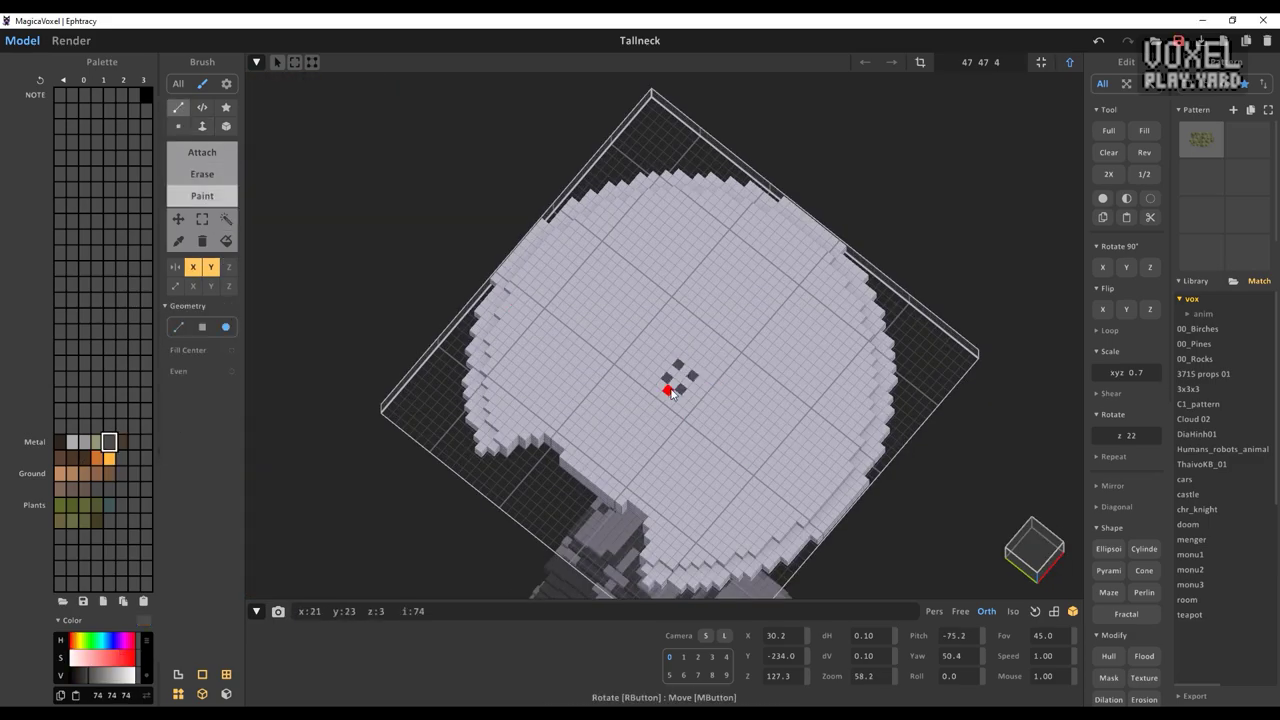
scroll(720, 375, up, 3)
click(226, 126)
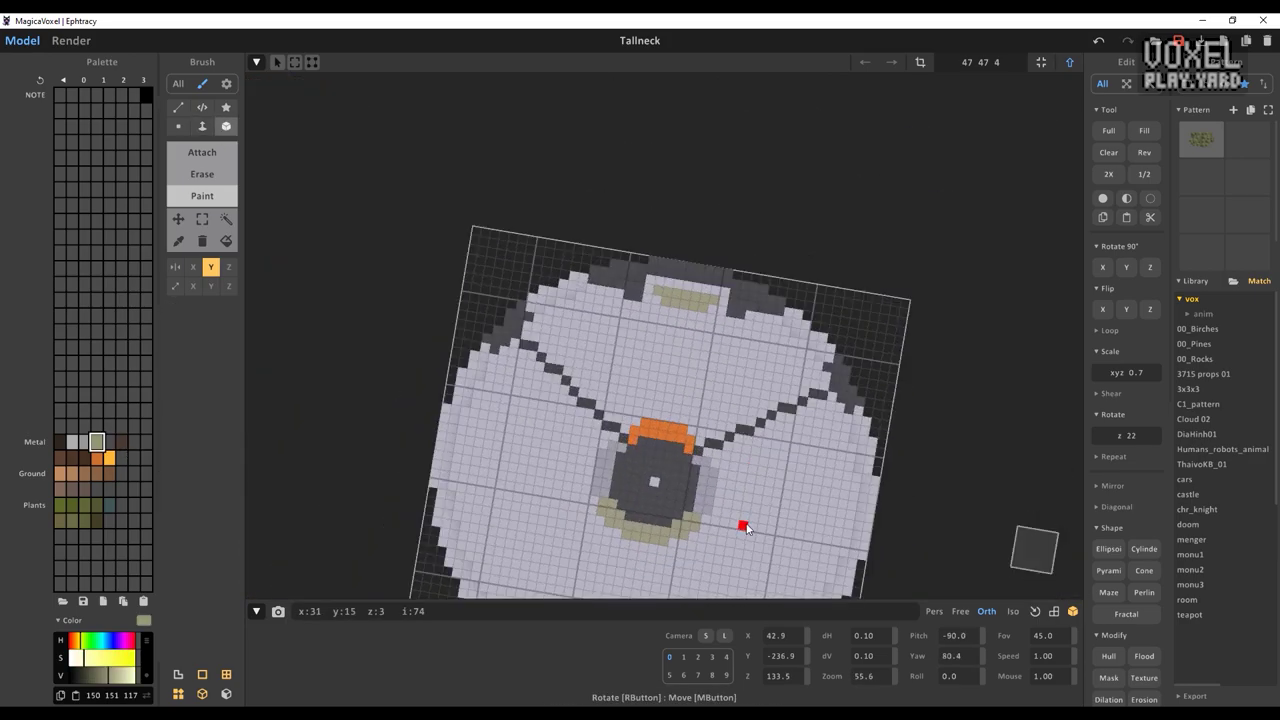
middle_drag(745, 528, 703, 350)
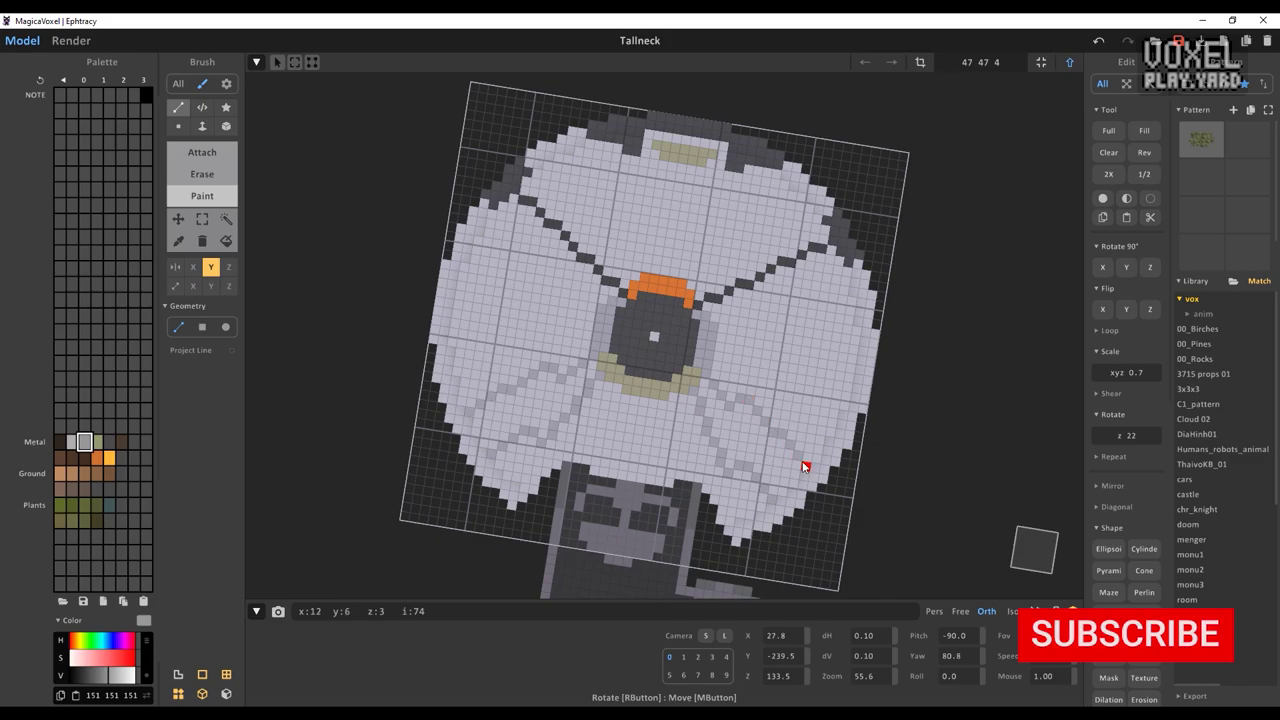